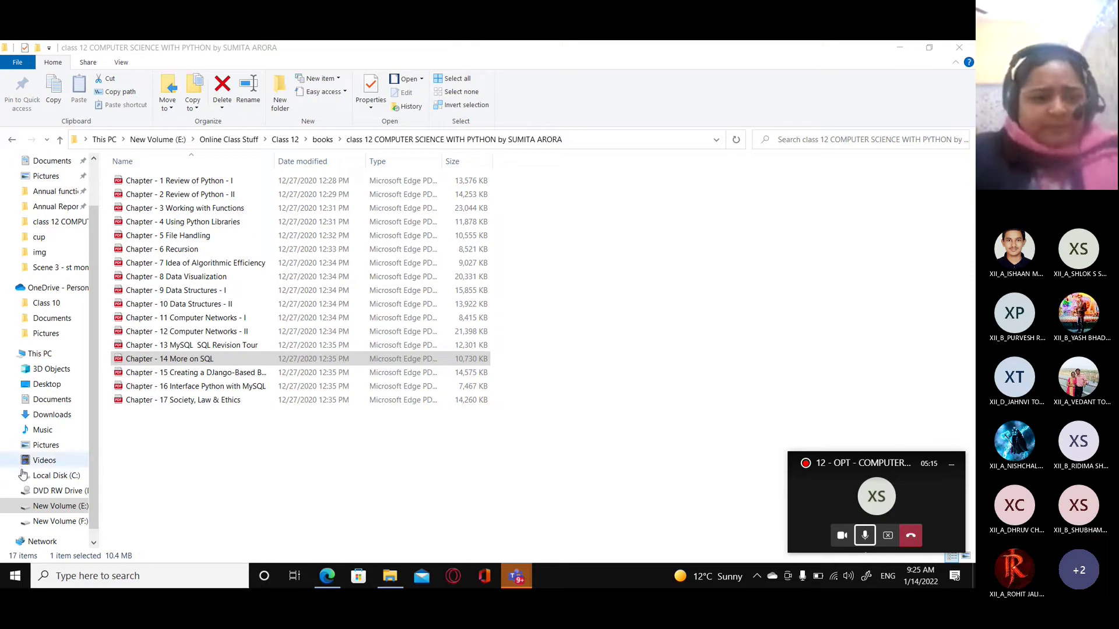
Navigate to F:\soft\SQLconnection in File Explorer.
left_click(61, 521)
double_click(133, 208)
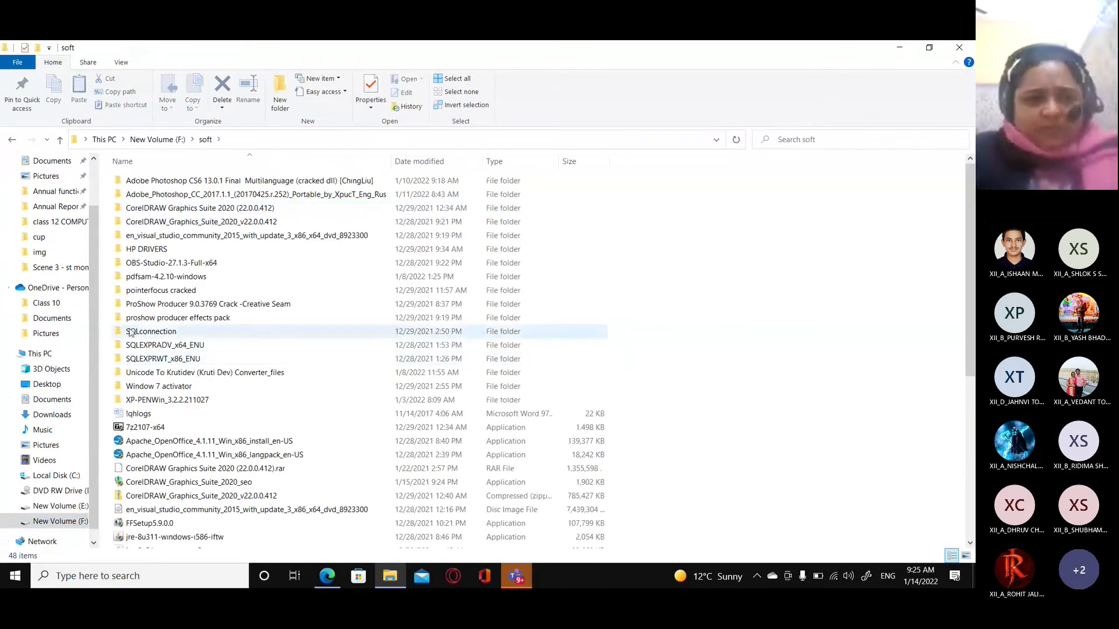
double_click(130, 333)
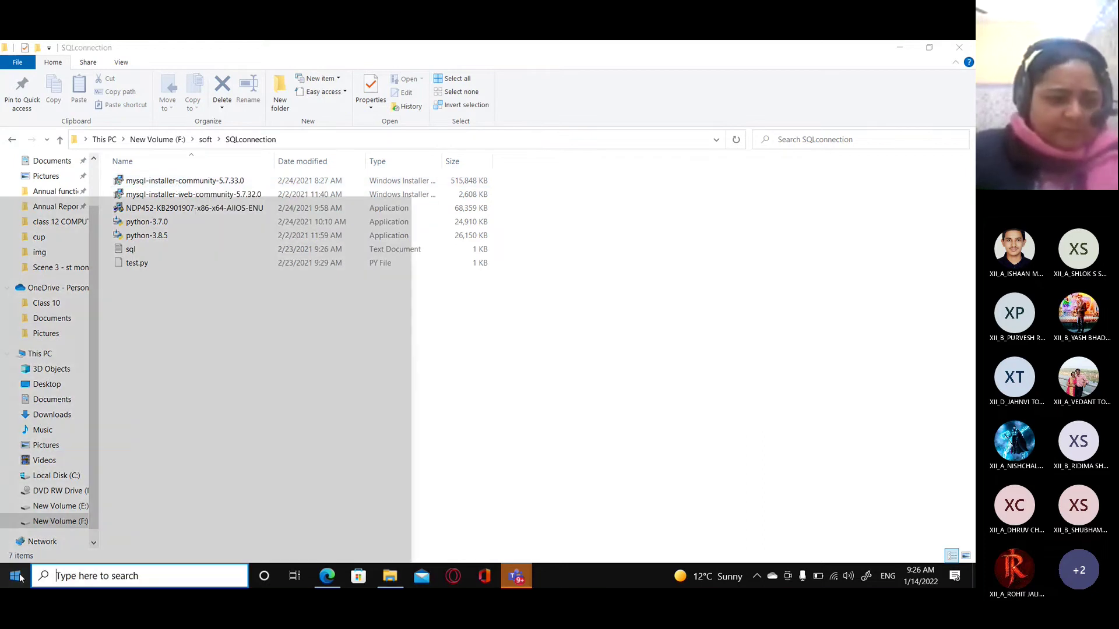
key("super")
key("Escape")
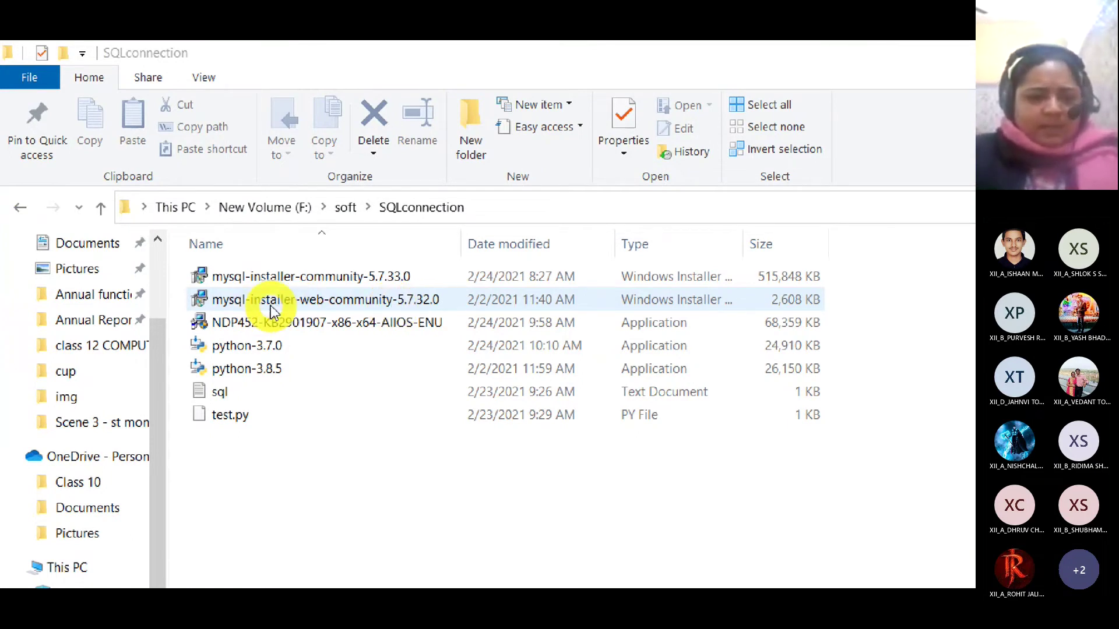
left_click(416, 301)
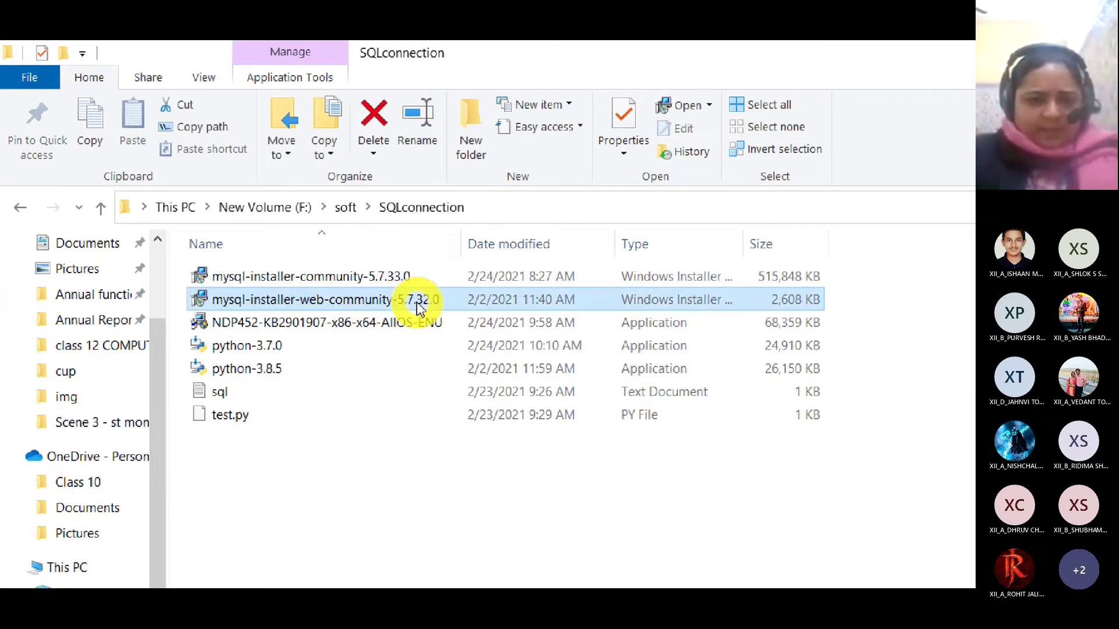
left_click(279, 277)
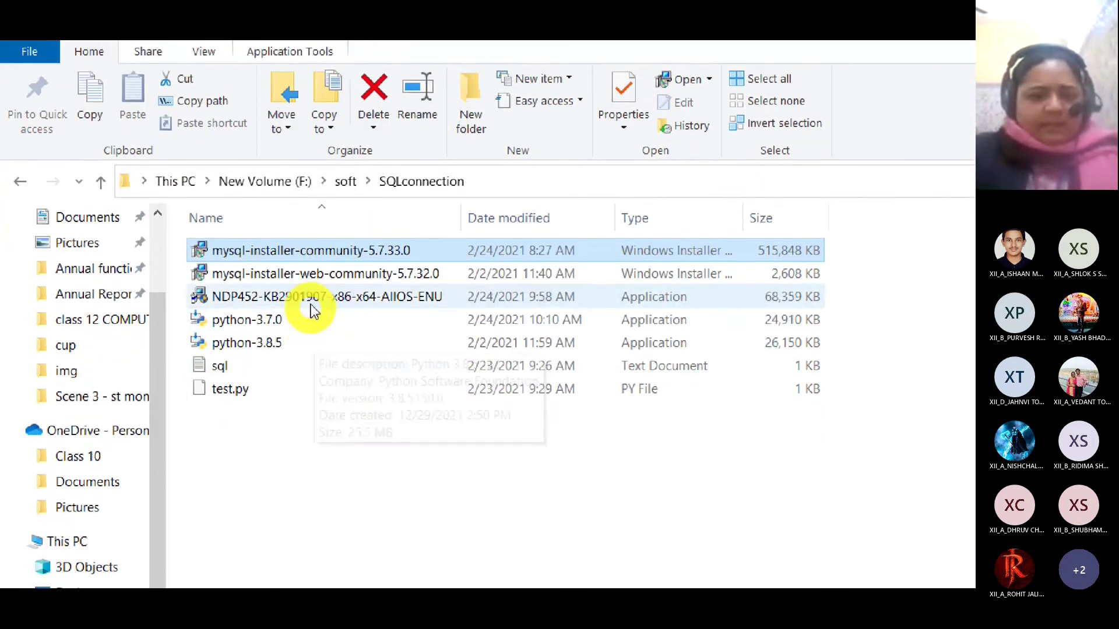
left_click(312, 330)
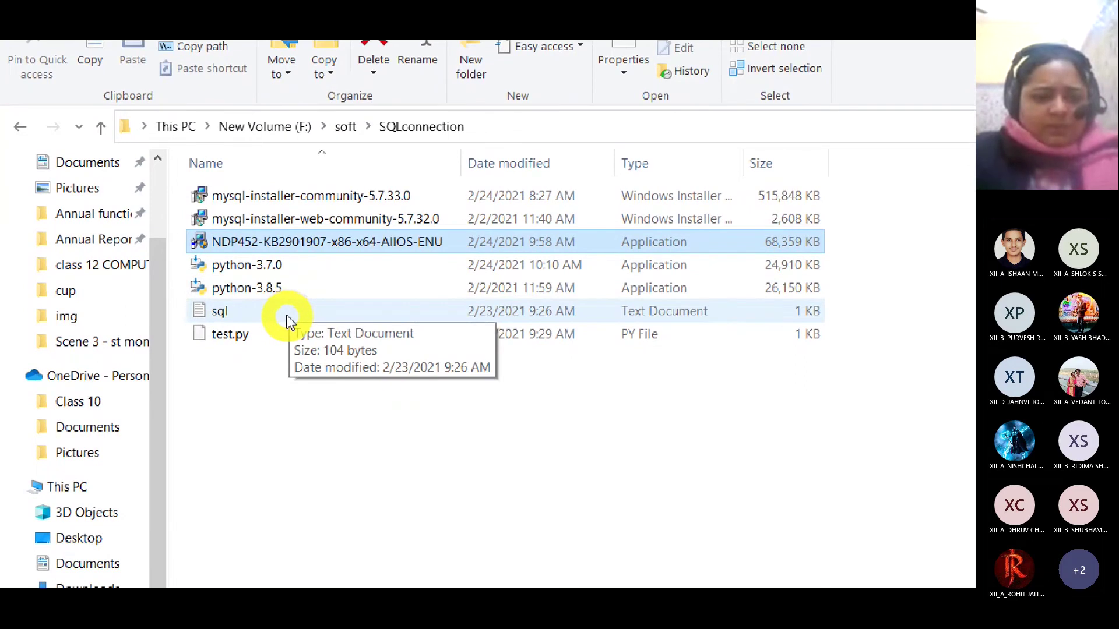
left_click(287, 315)
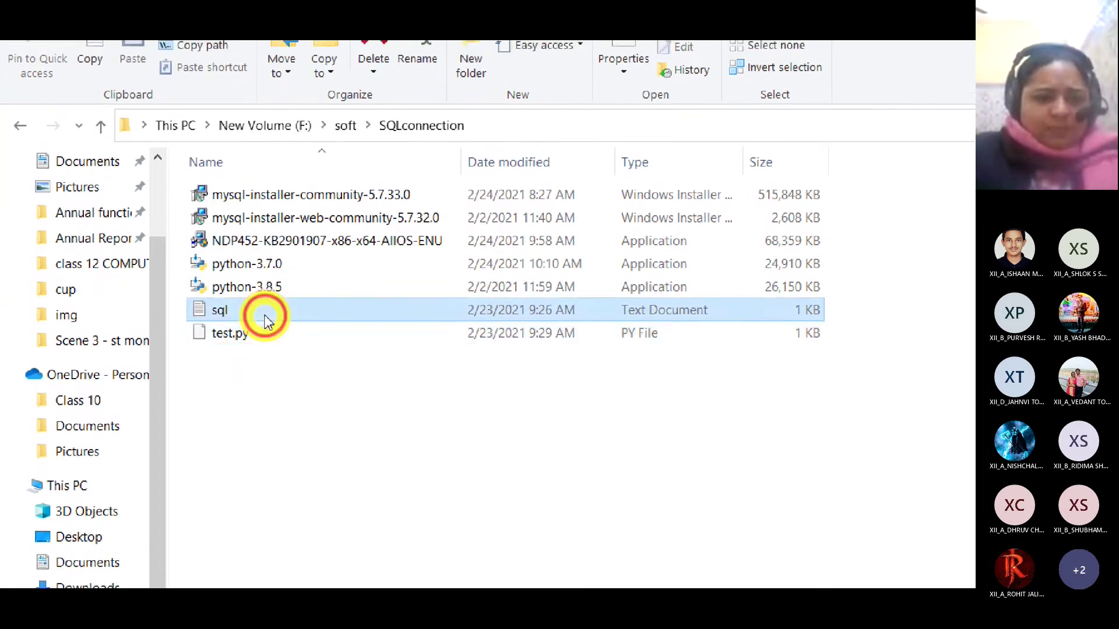
left_click(264, 317)
left_click(263, 294)
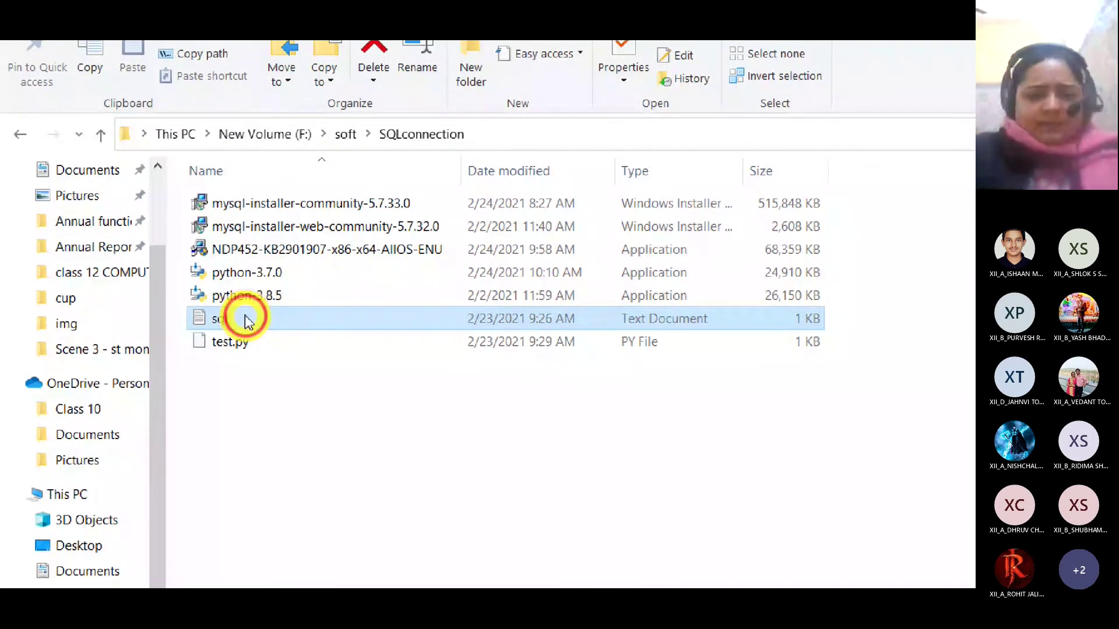
double_click(387, 320)
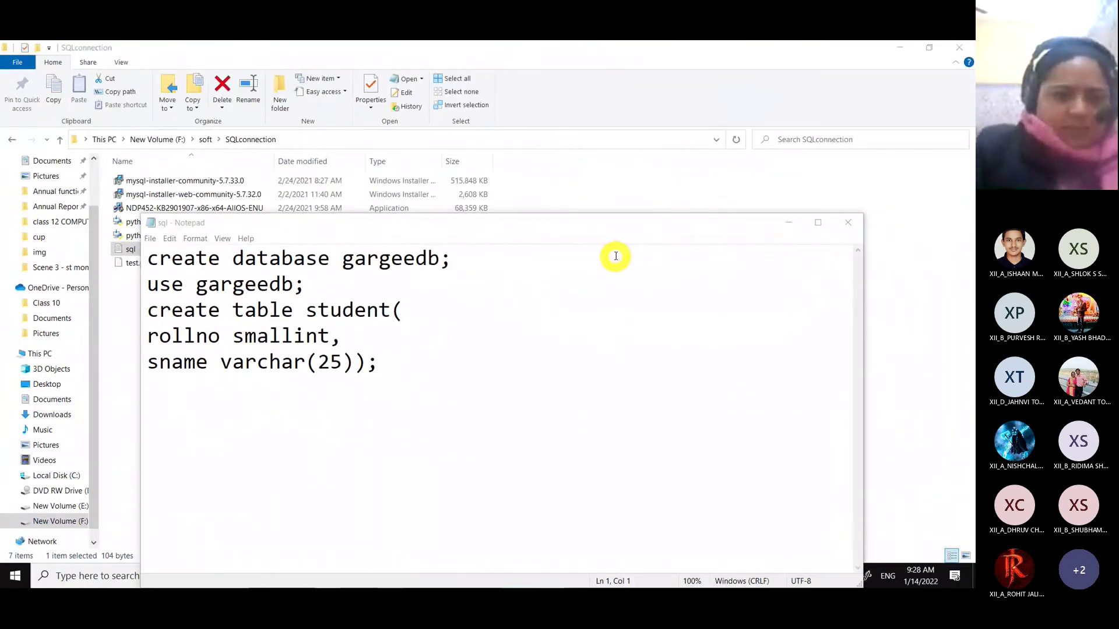
left_click(847, 222)
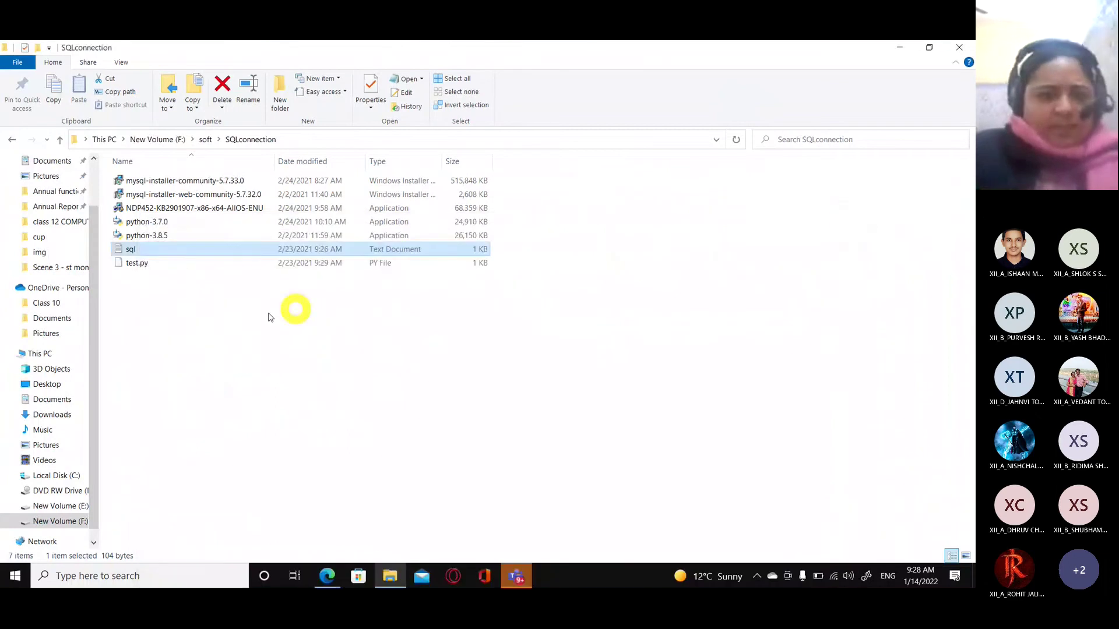
left_click(157, 267)
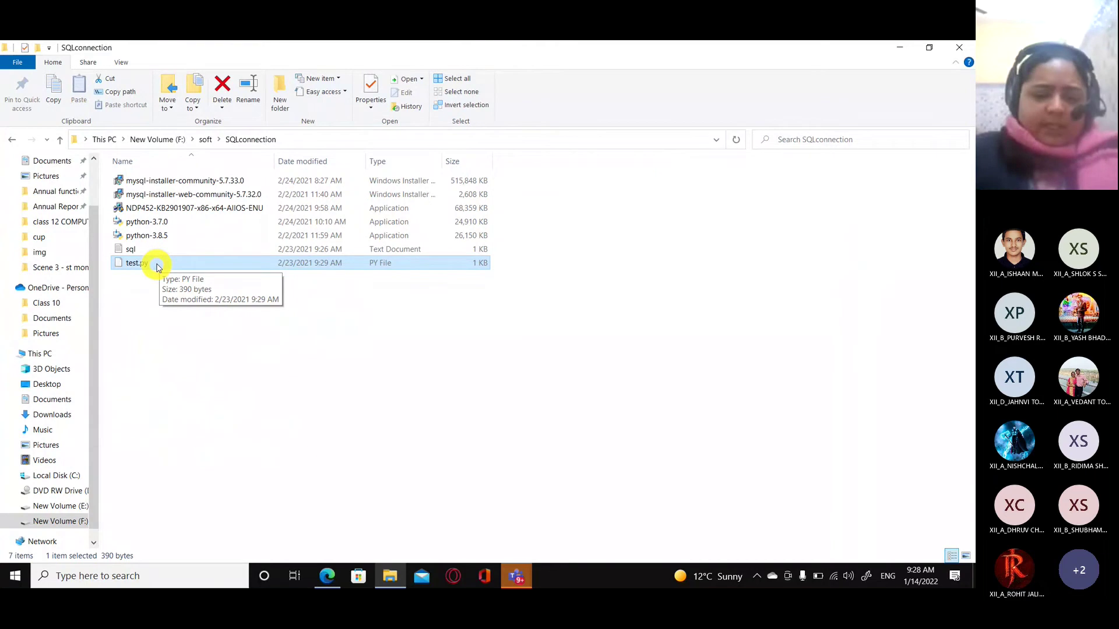
left_click(509, 569)
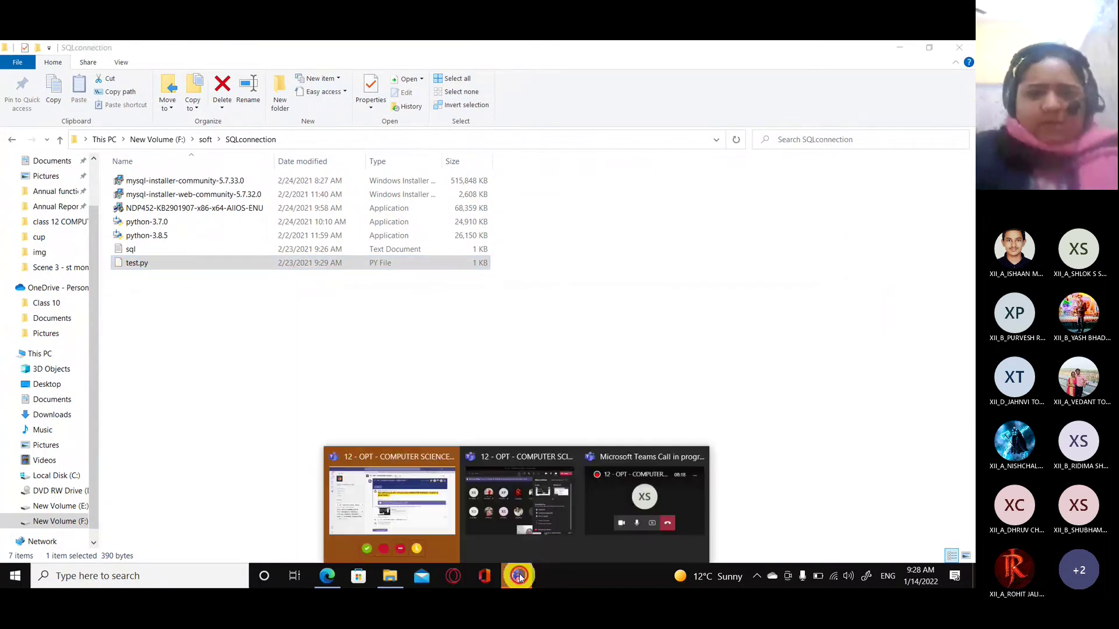
left_click(542, 532)
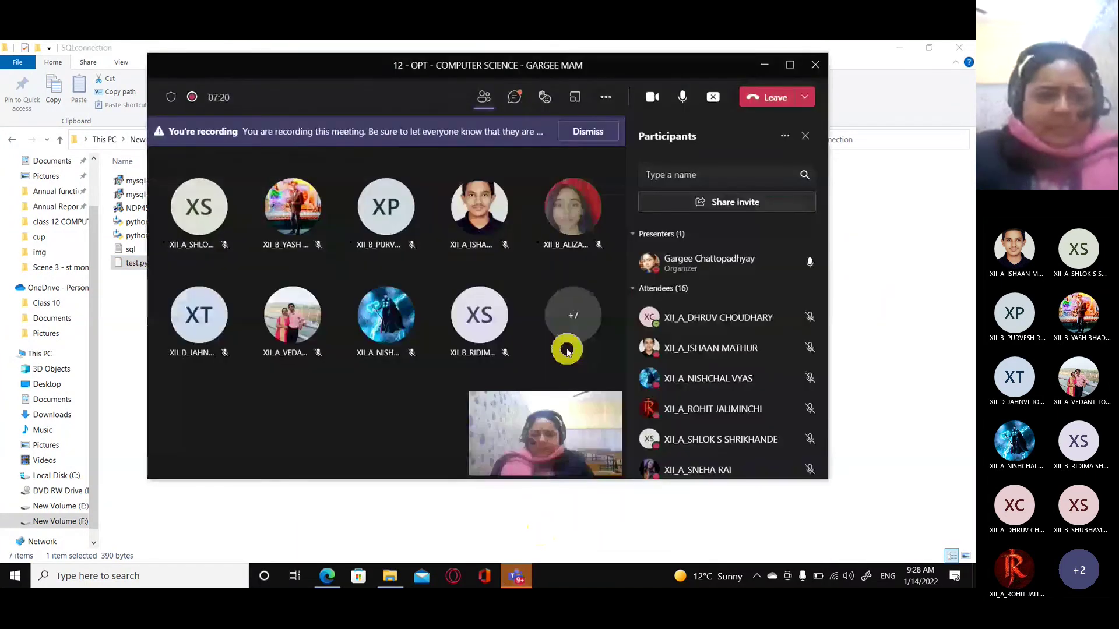
left_click(764, 64)
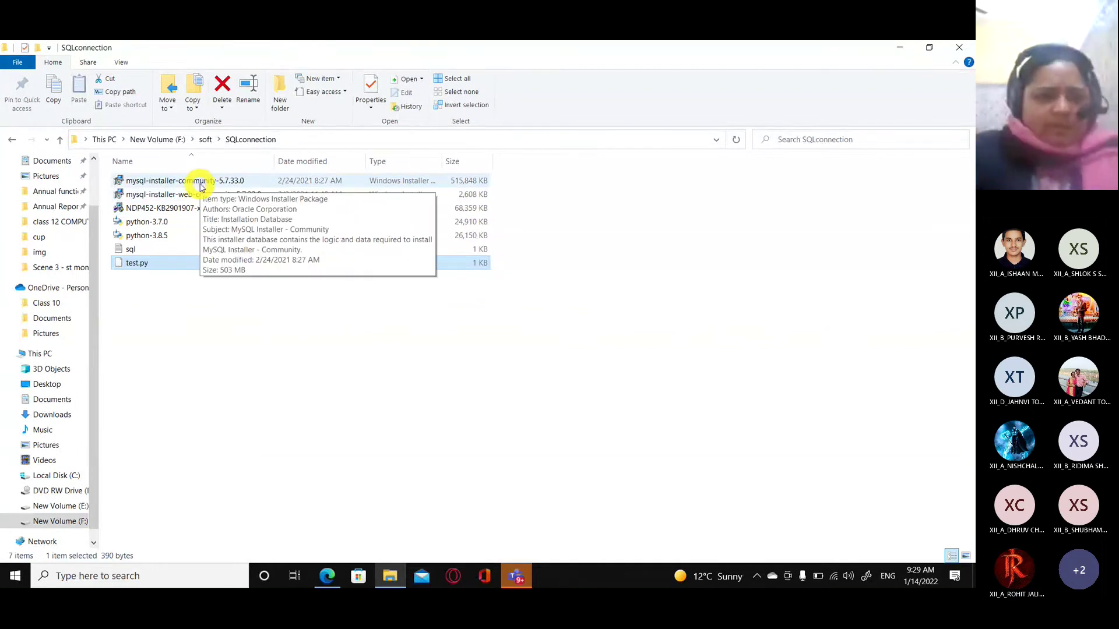
left_click(200, 185)
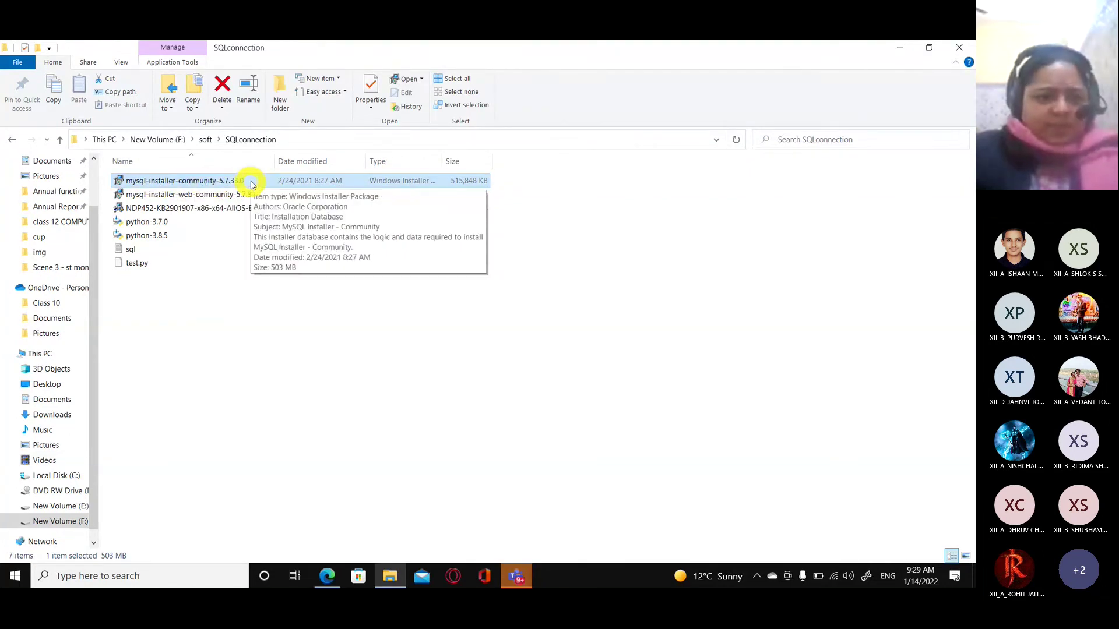
Launch mysql-installer-community-5.7.33.0 and choose the Custom setup type.
double_click(215, 181)
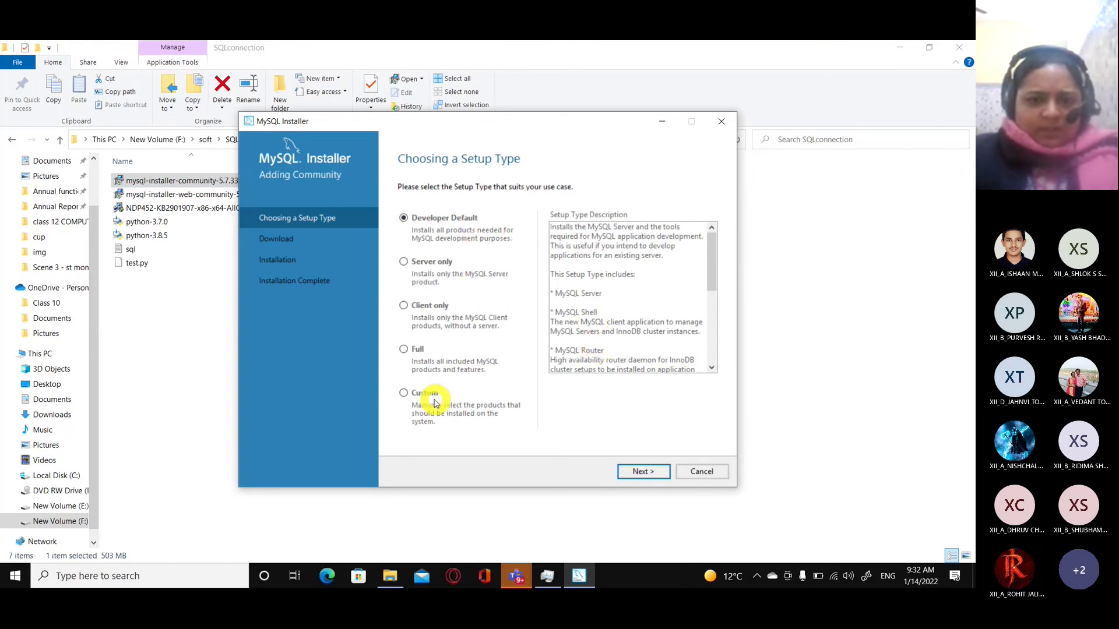
left_click(403, 394)
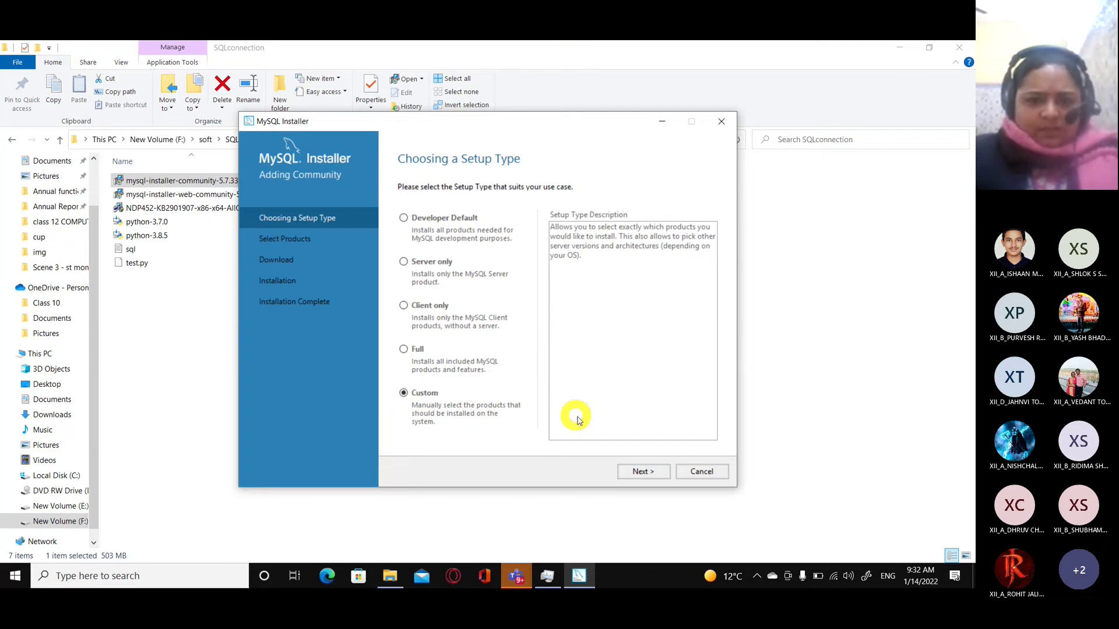
left_click(638, 472)
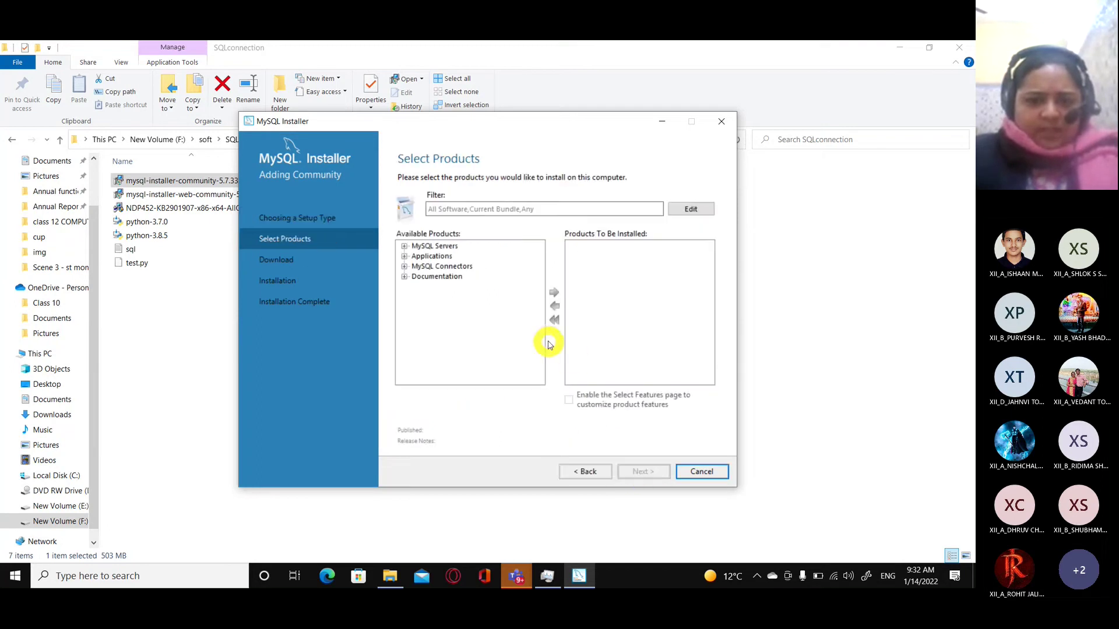
Expand MySQL Servers in Available Products and exit a background tray app.
left_click(404, 247)
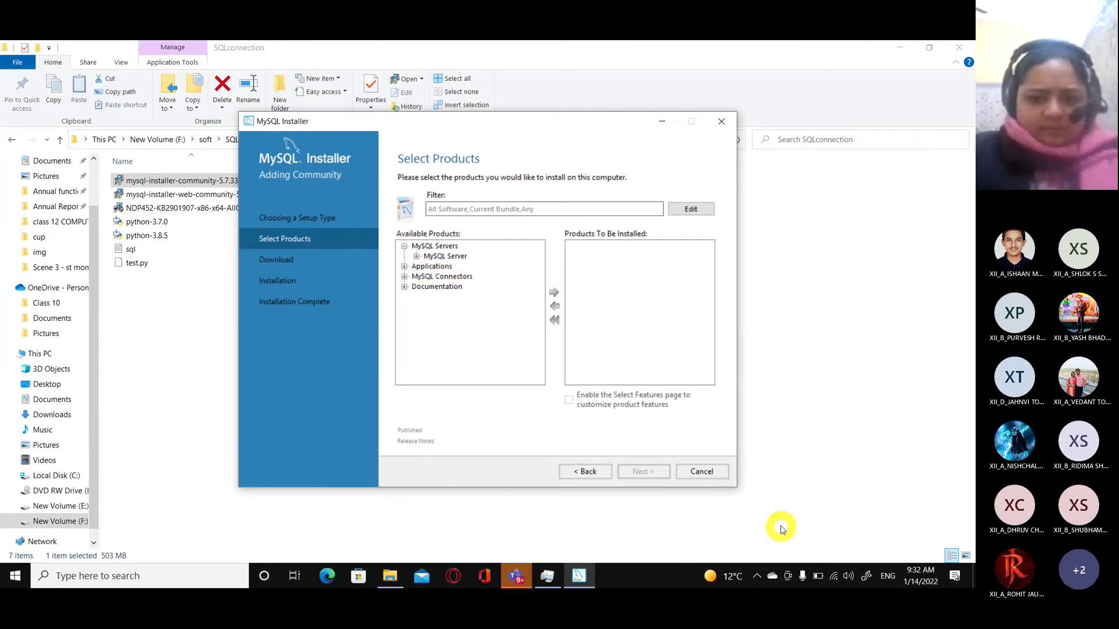
left_click(772, 575)
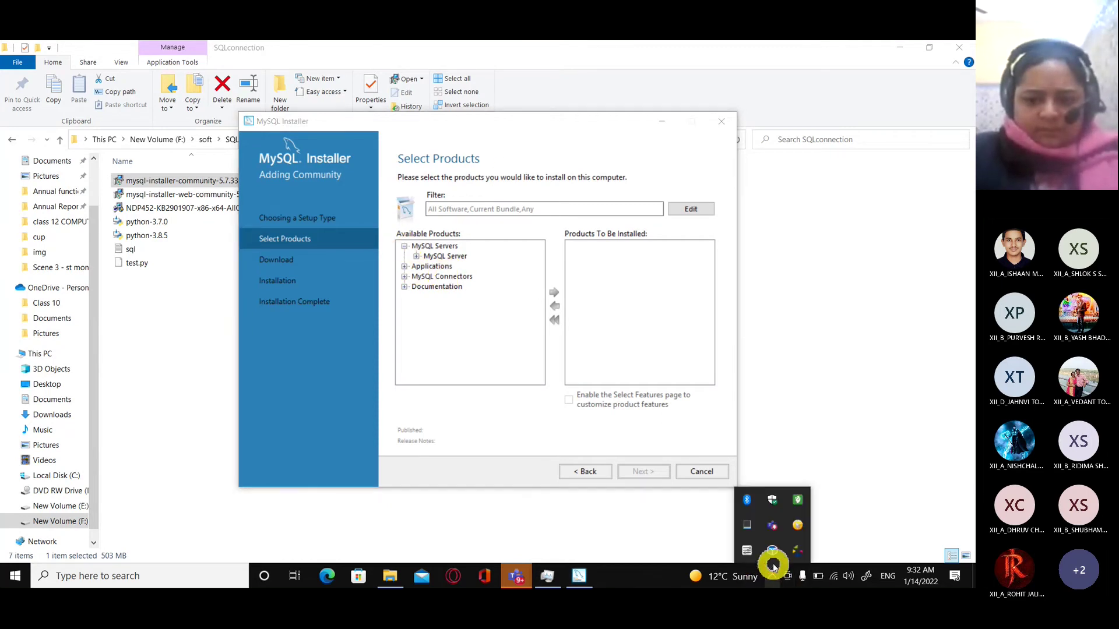
left_click(425, 247)
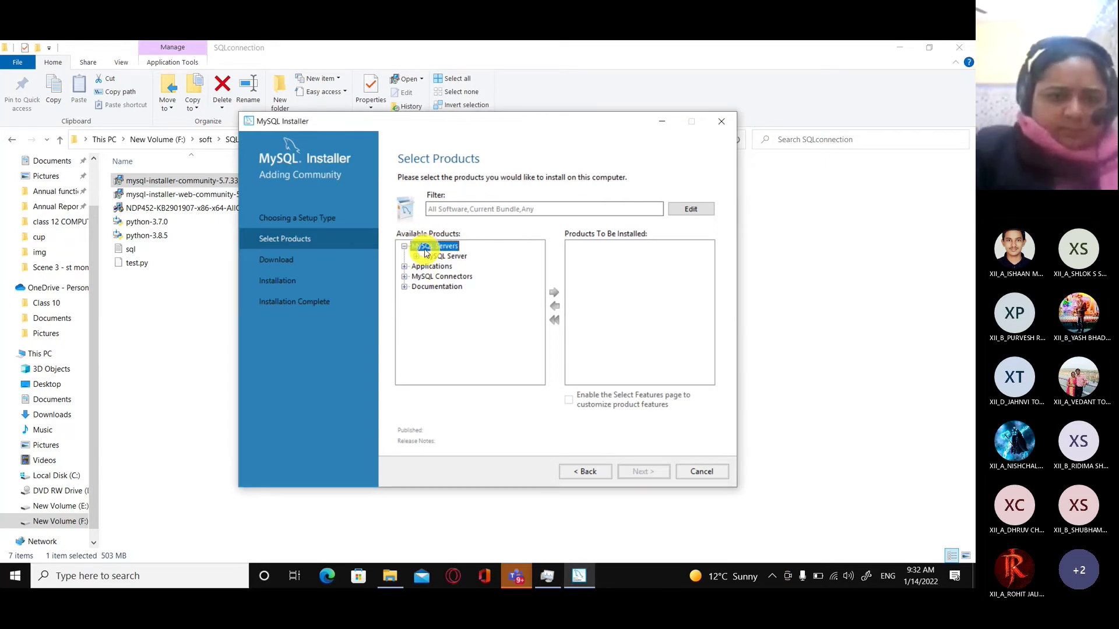
left_click(773, 575)
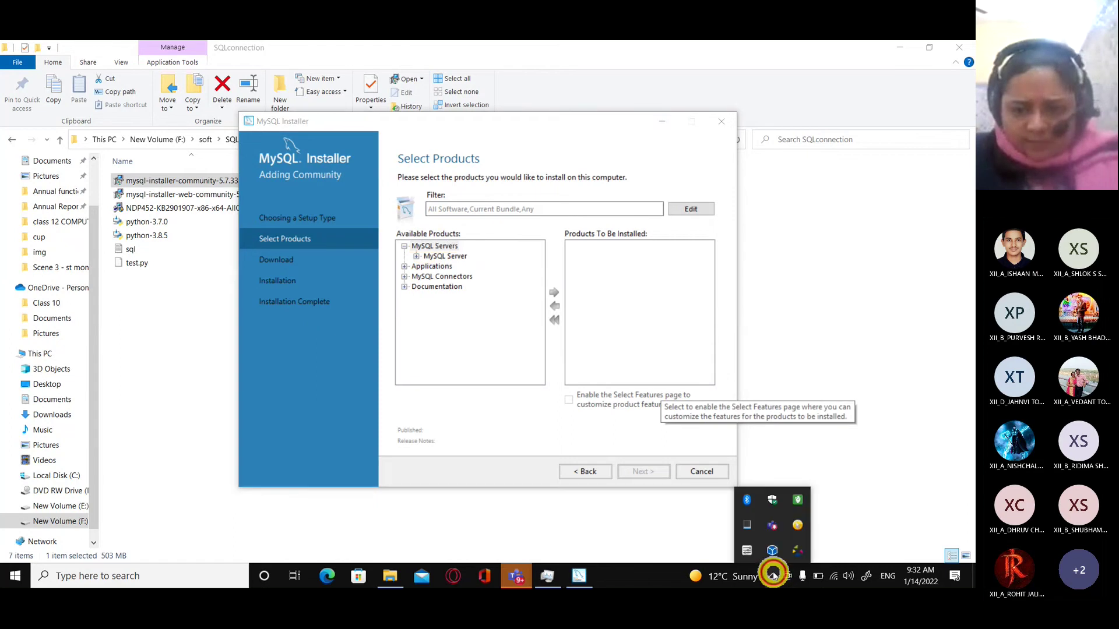
right_click(772, 546)
left_click(709, 539)
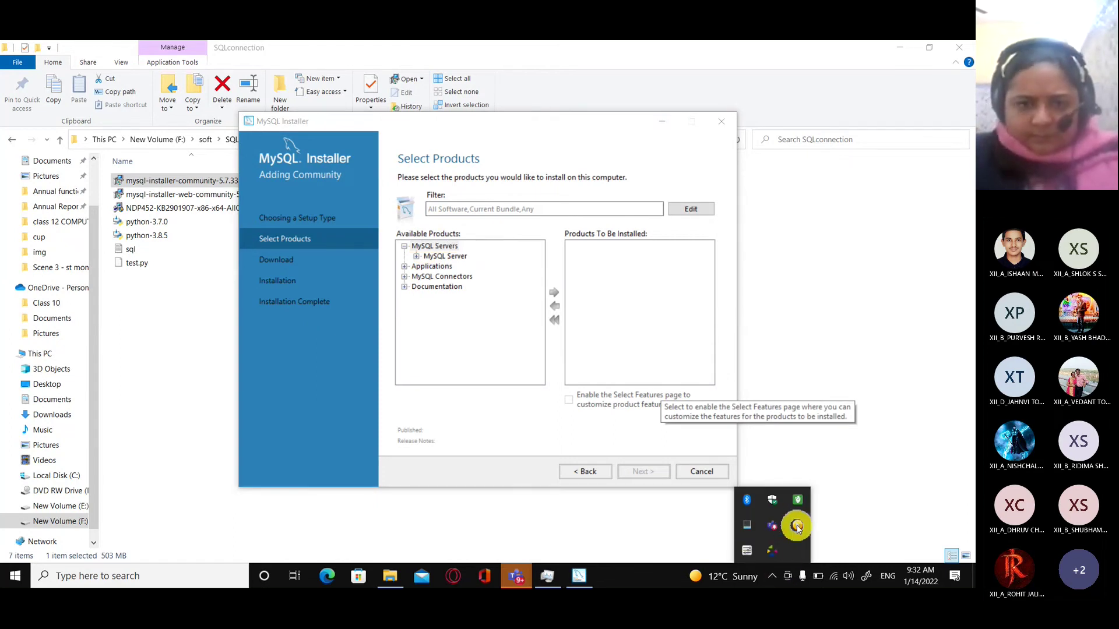
Expand MySQL Server 5.7 to reveal the 5.7.33 X64 and X86 builds.
left_click(432, 247)
left_click(417, 257)
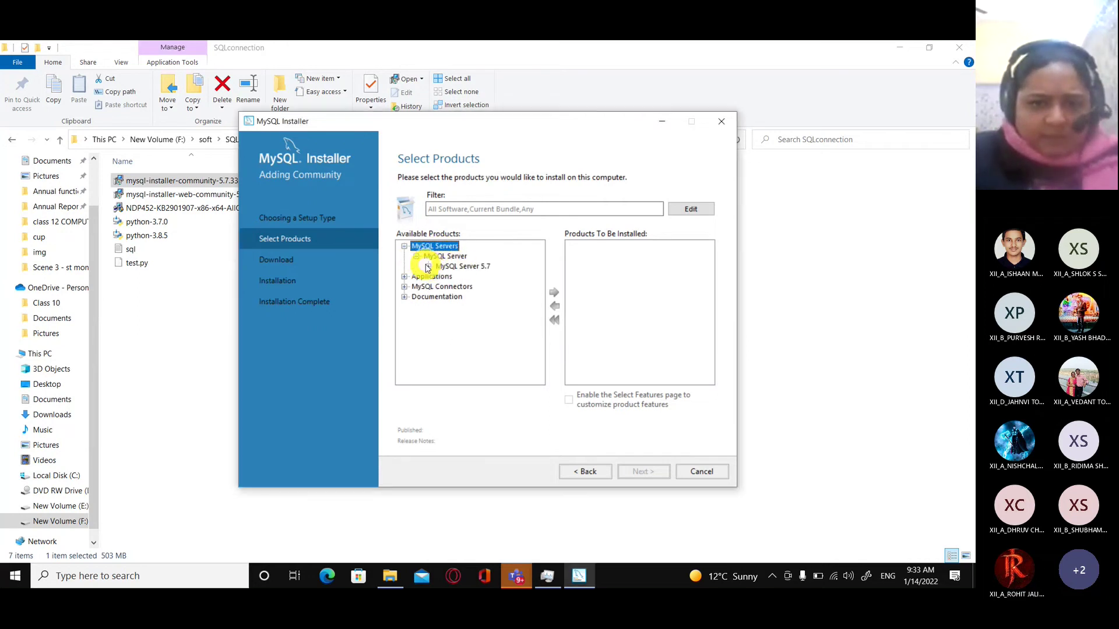
left_click(428, 267)
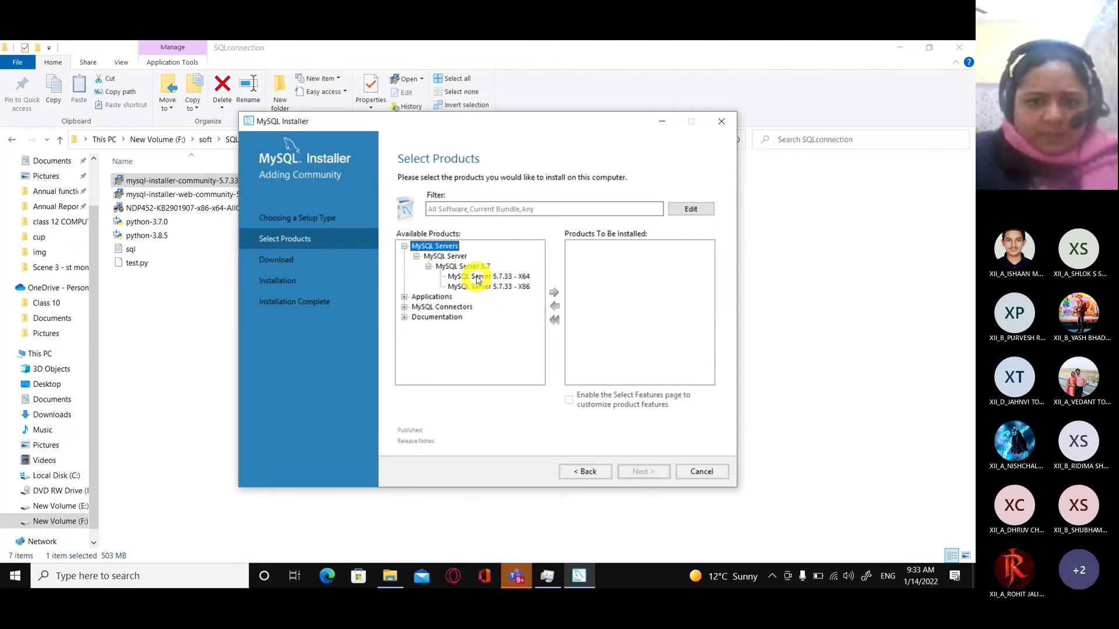
left_click(428, 275)
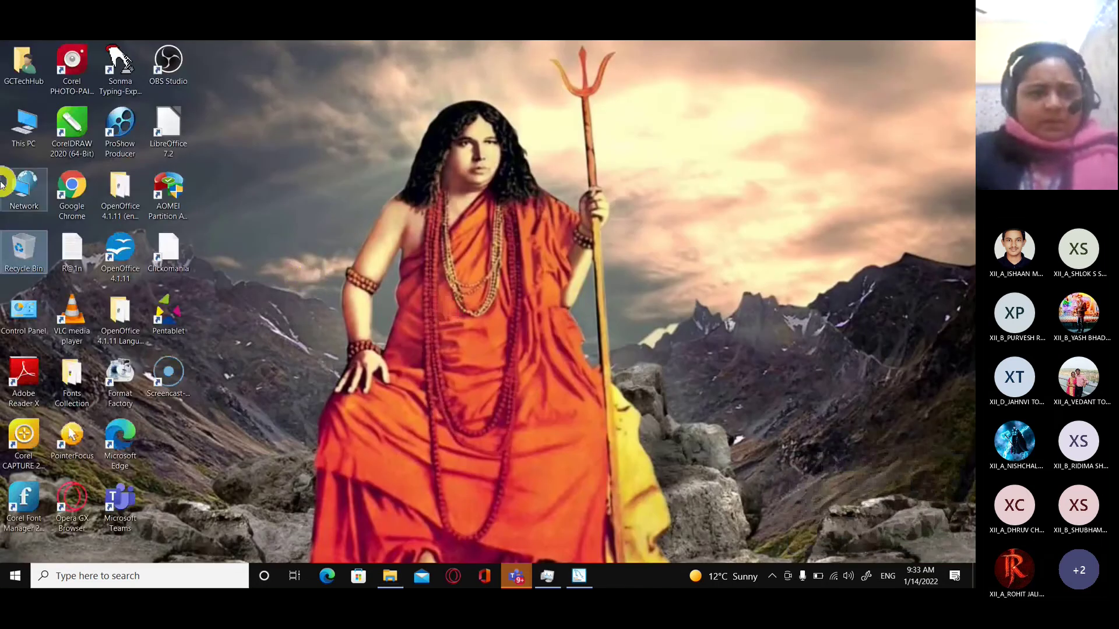
Check This PC's properties to confirm a 64-bit OS, then return to MySQL Installer.
left_click(26, 130)
right_click(26, 130)
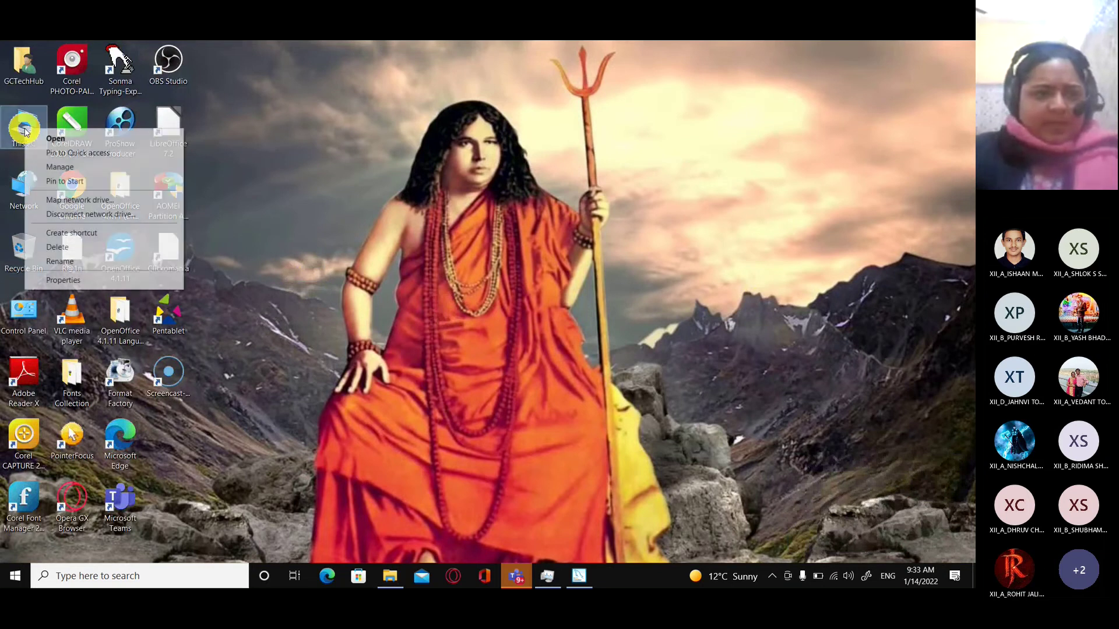
left_click(62, 280)
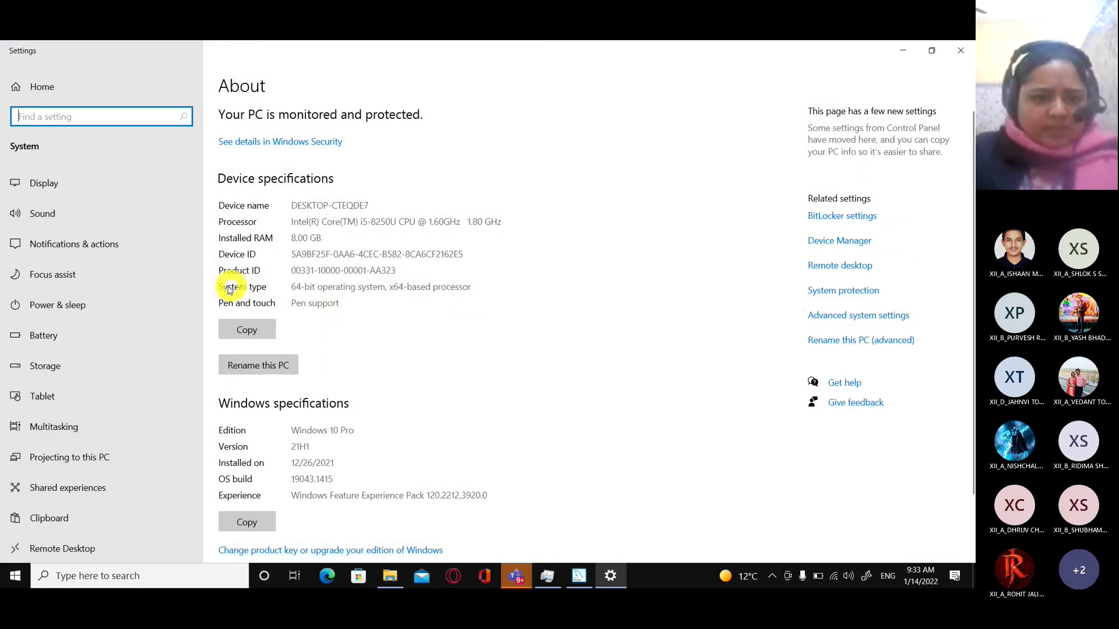
left_click(294, 288)
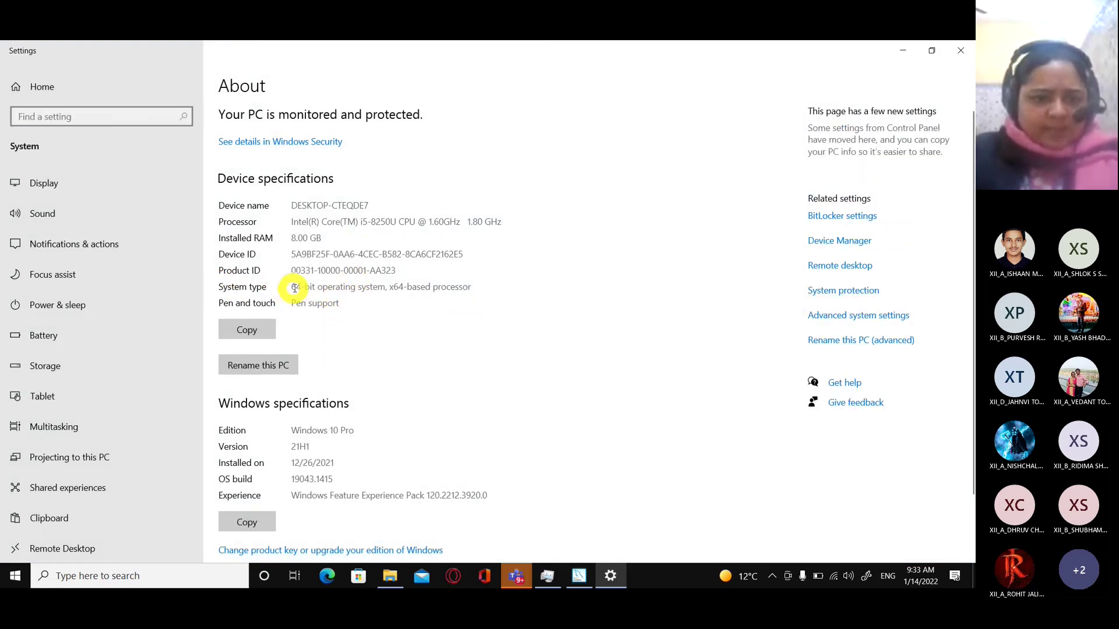
left_click_drag(294, 288, 474, 285)
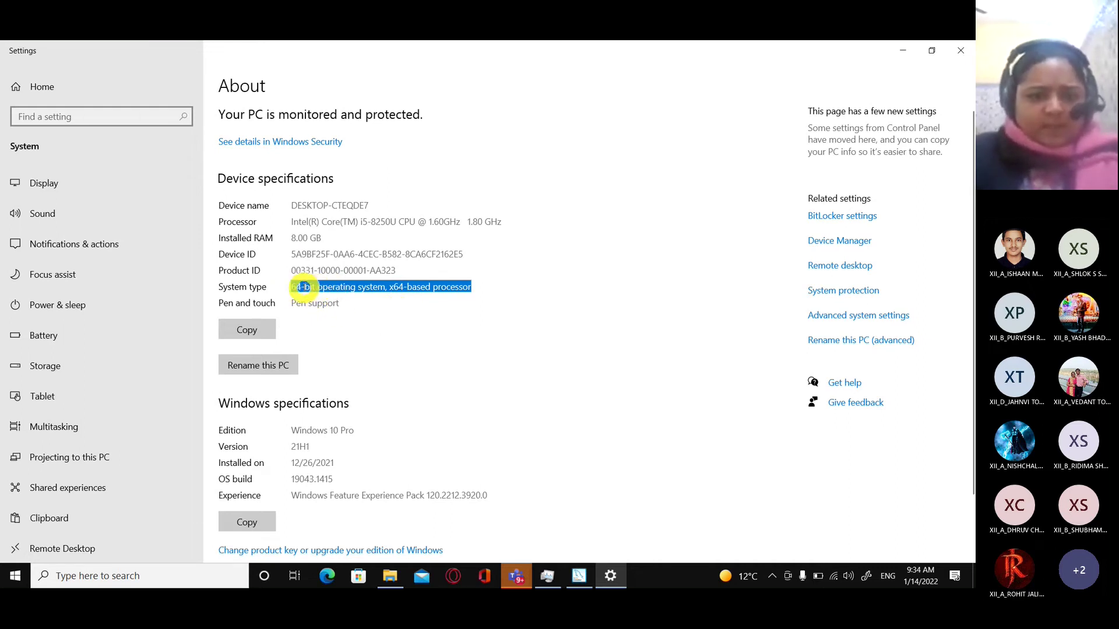
left_click(960, 52)
left_click(579, 575)
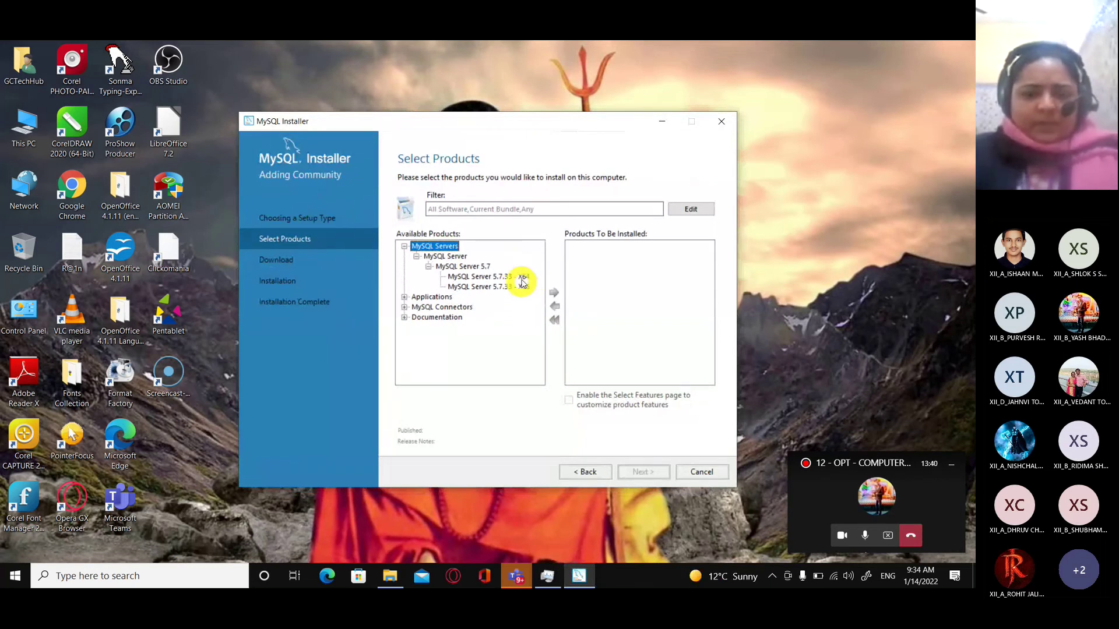
Add MySQL Server 5.7.33 - X64 to the products to install and continue.
left_click(522, 277)
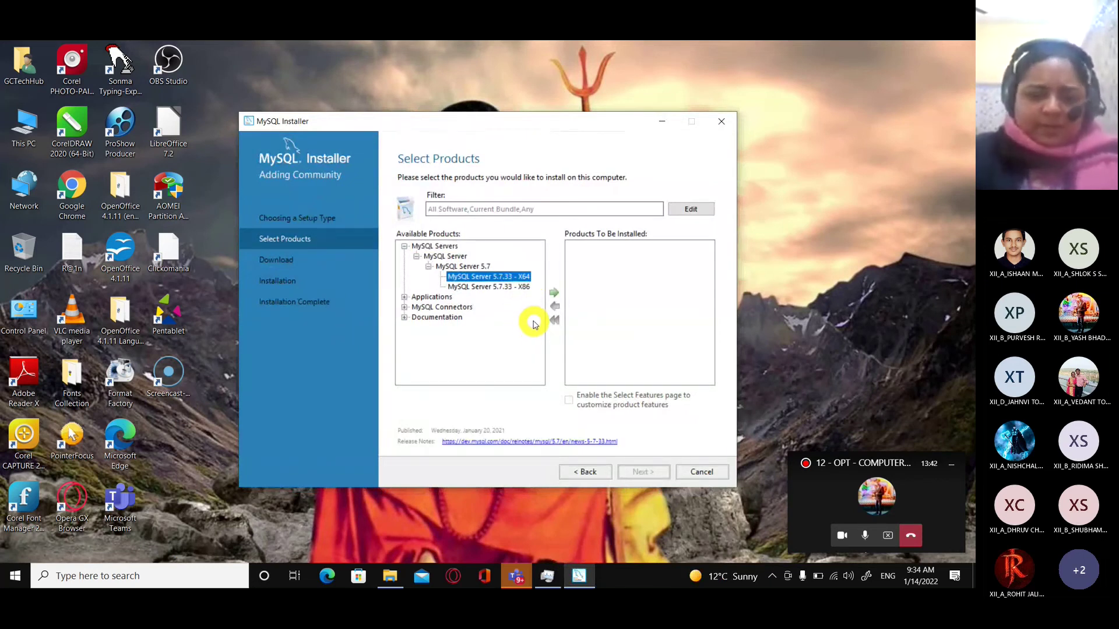
left_click(525, 286)
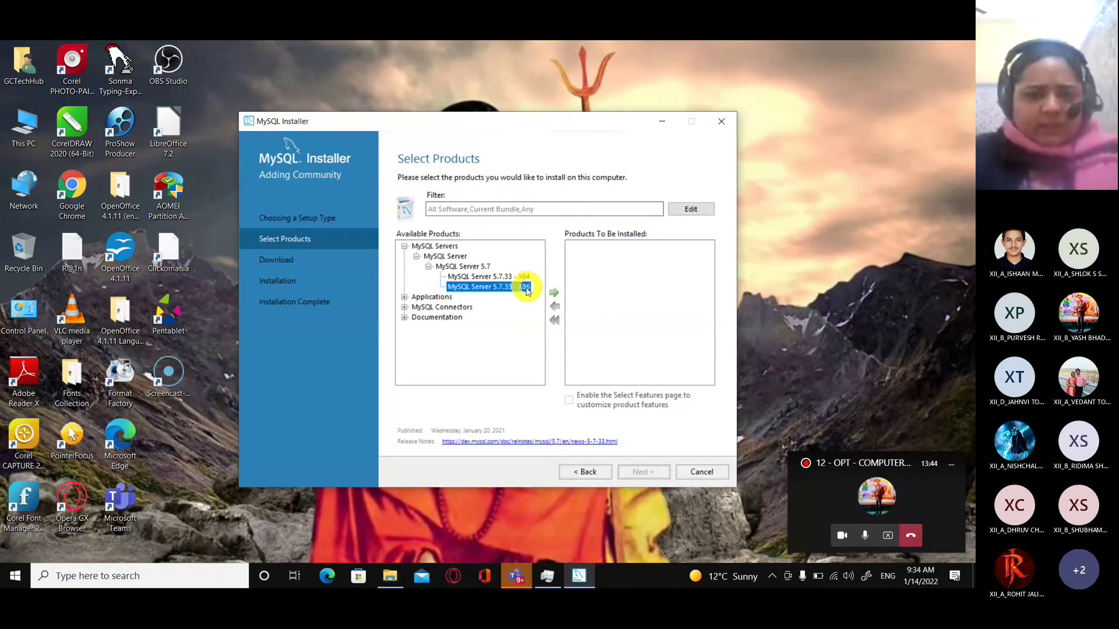
left_click(524, 276)
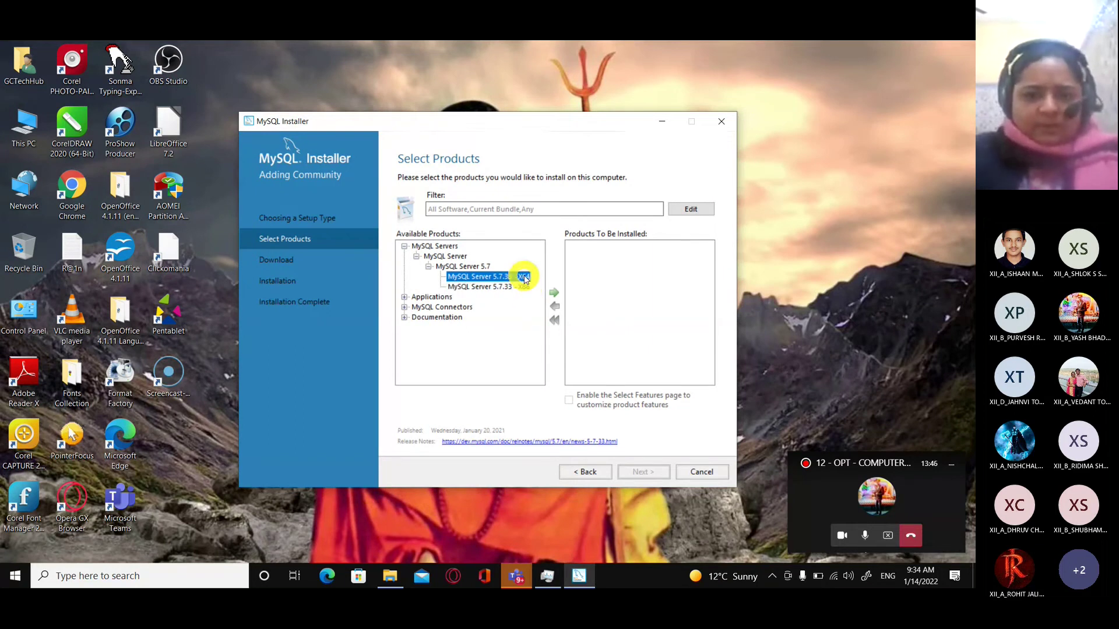
left_click(553, 293)
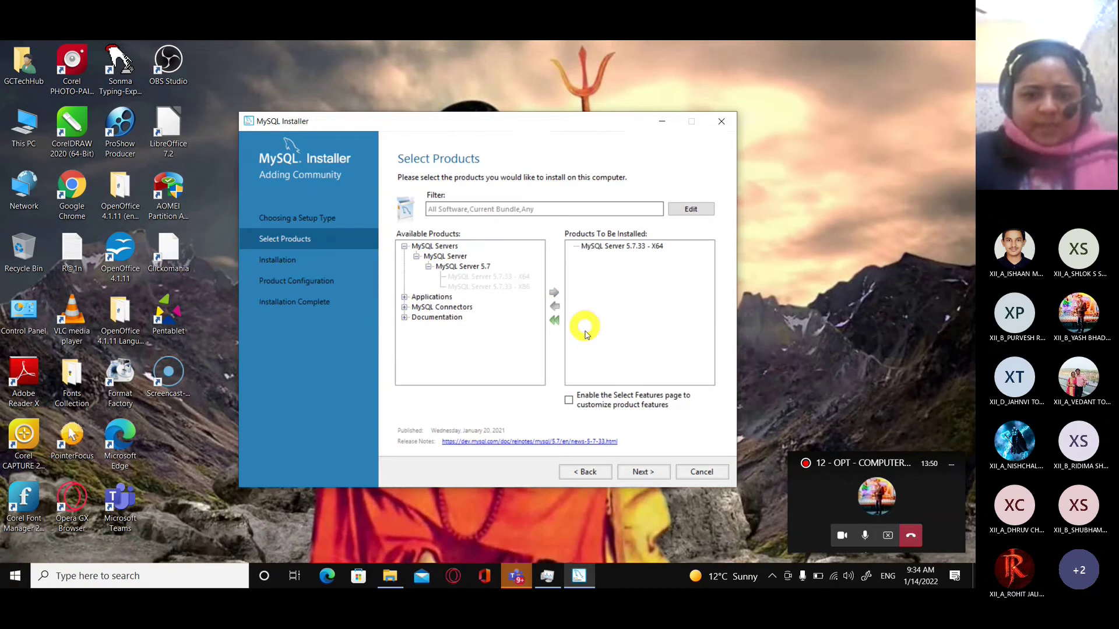
left_click(639, 473)
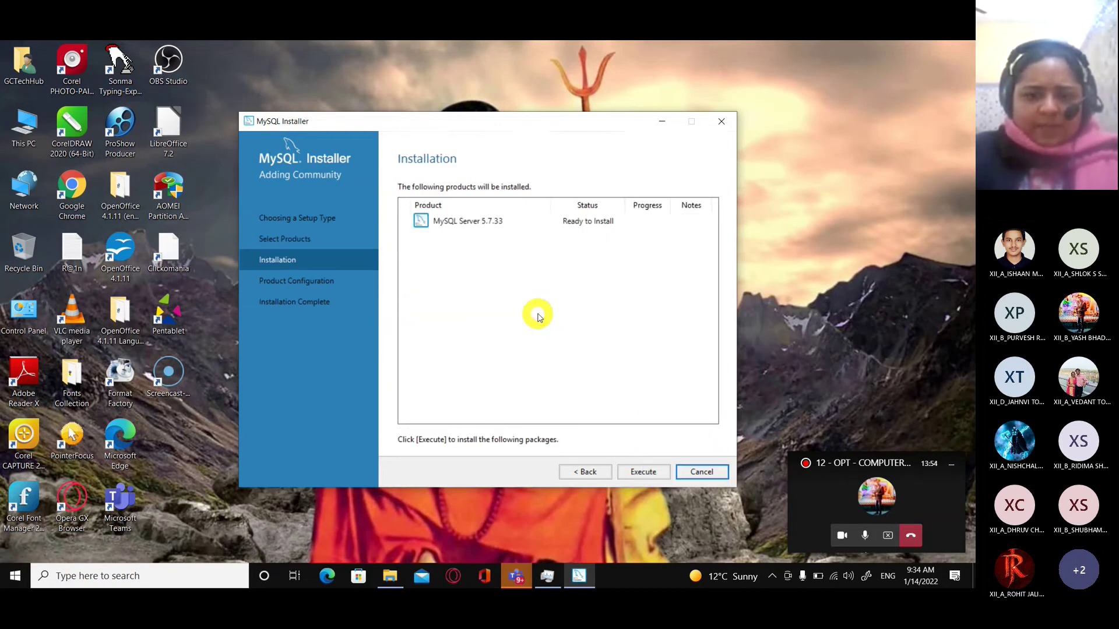
Execute the MySQL Server 5.7.33 installation and continue once it shows Complete.
left_click(644, 471)
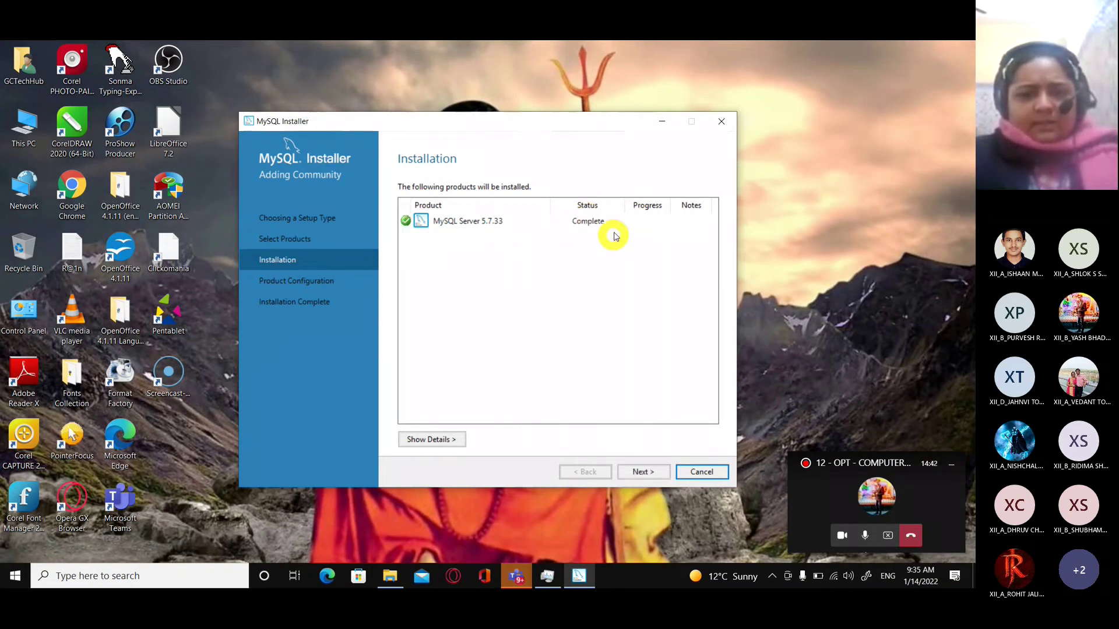
left_click(643, 472)
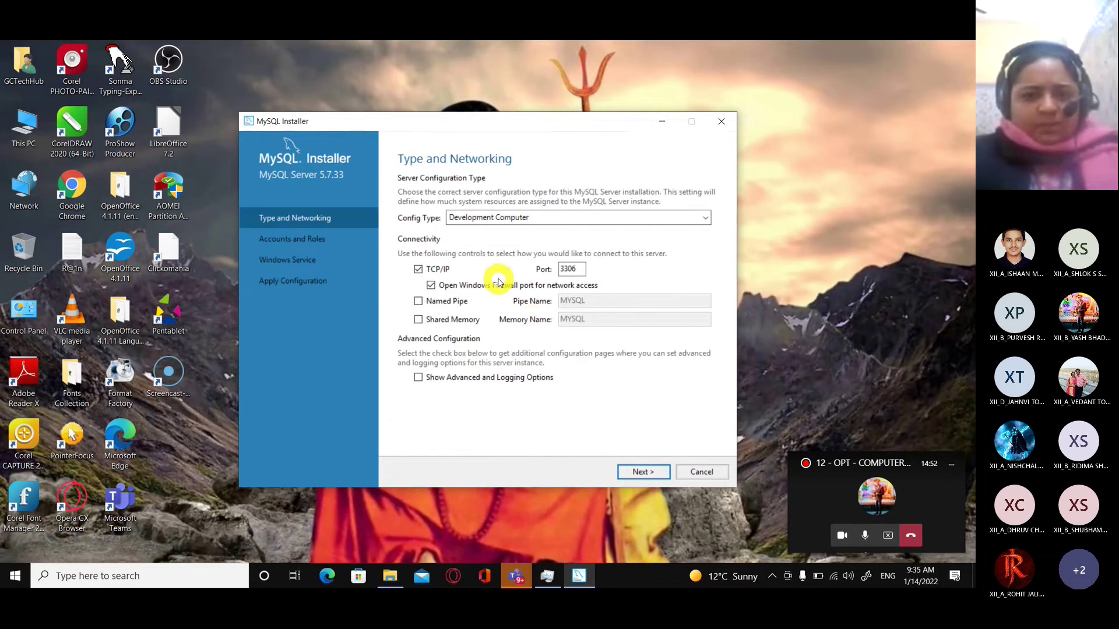
Enable Named Pipe and Shared Memory connections on Type and Networking.
left_click(419, 308)
left_click(419, 320)
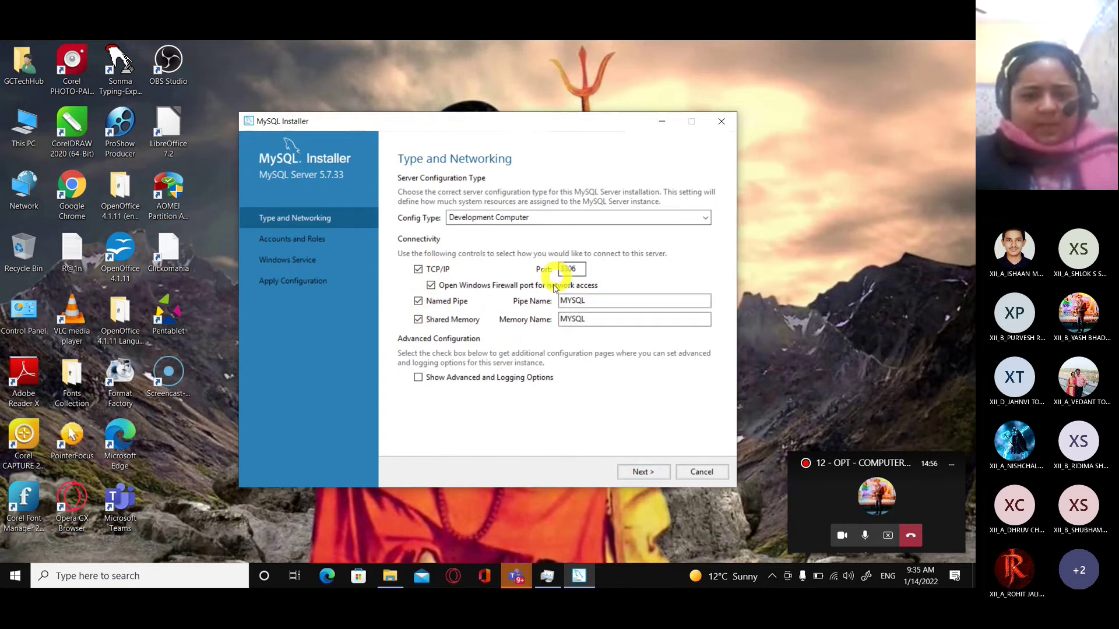
left_click(659, 470)
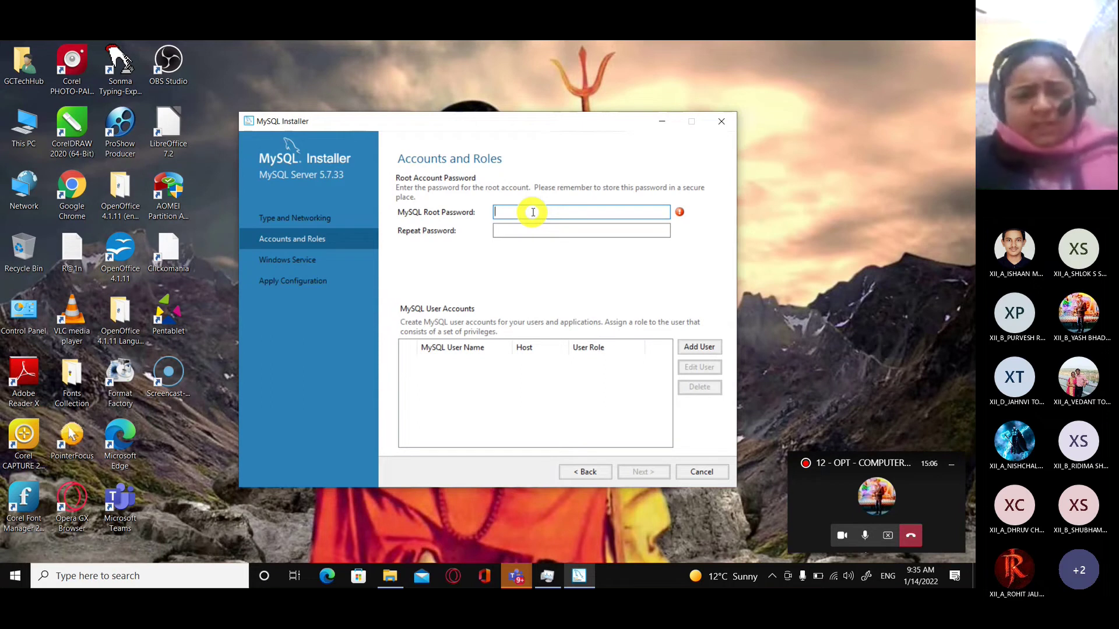
Enter the root account password in both password fields and continue.
type("root")
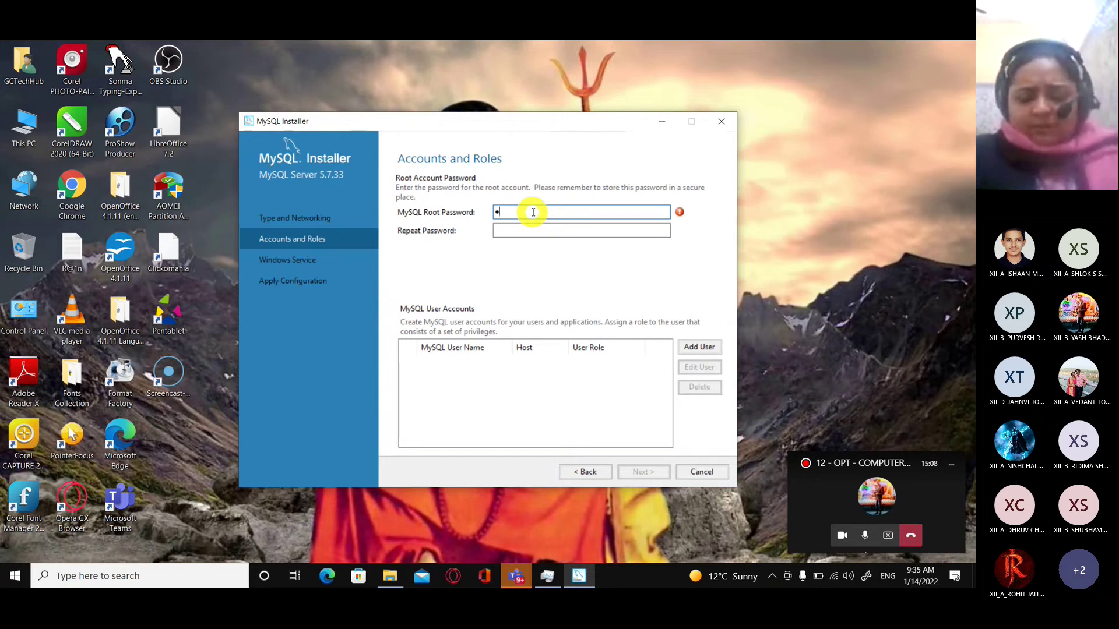
left_click(524, 231)
type("root")
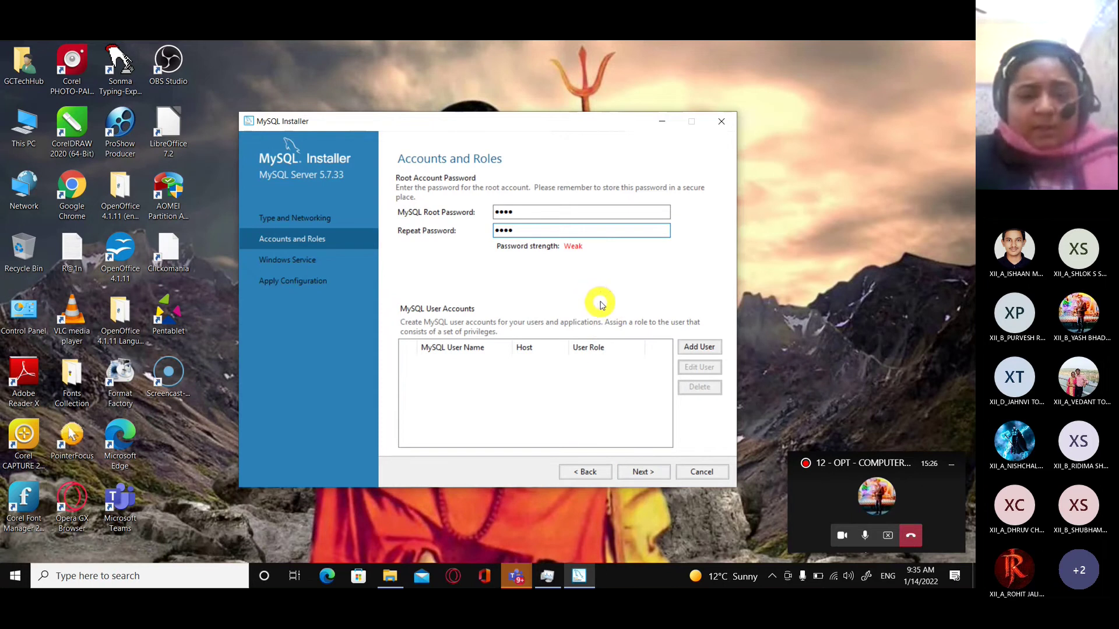
left_click(639, 472)
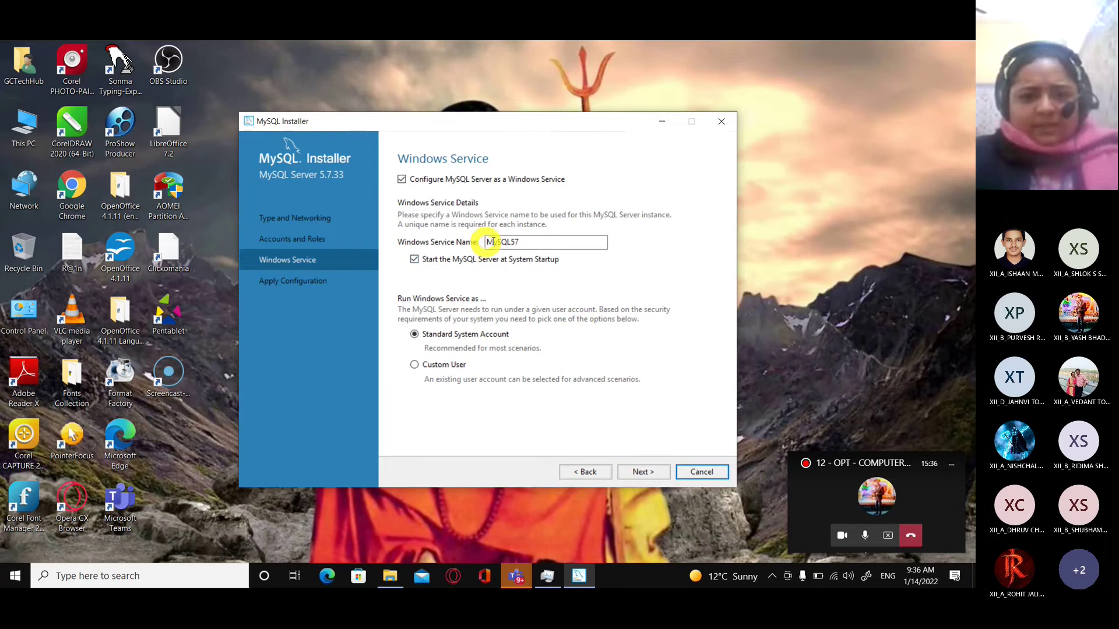
Keep the MySQL57 service name and execute the server configuration.
left_click_drag(522, 243, 481, 244)
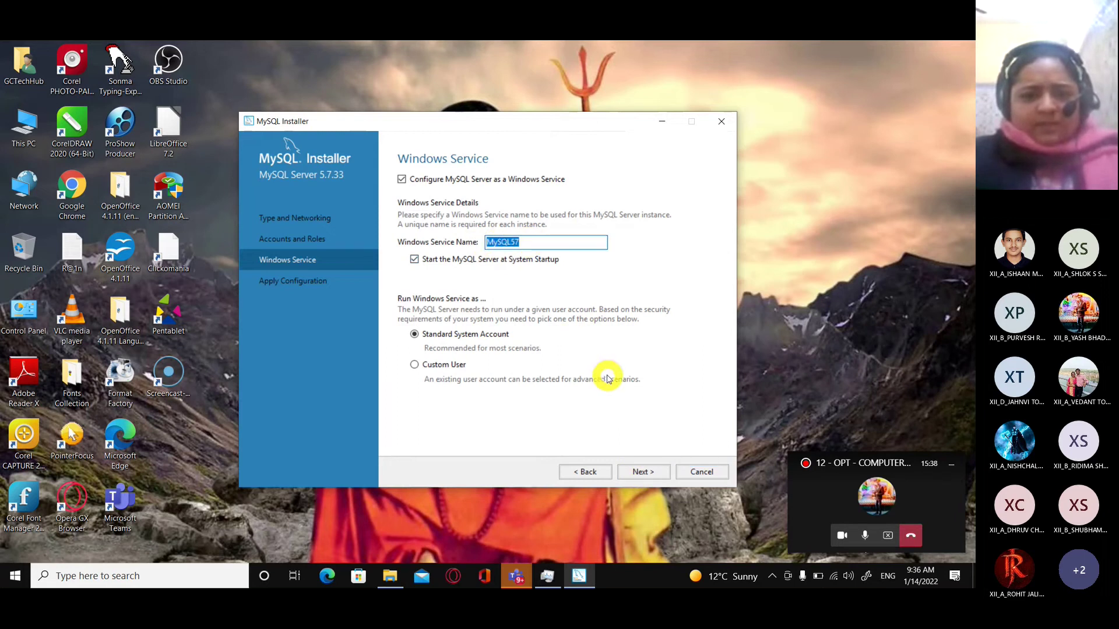
left_click(642, 469)
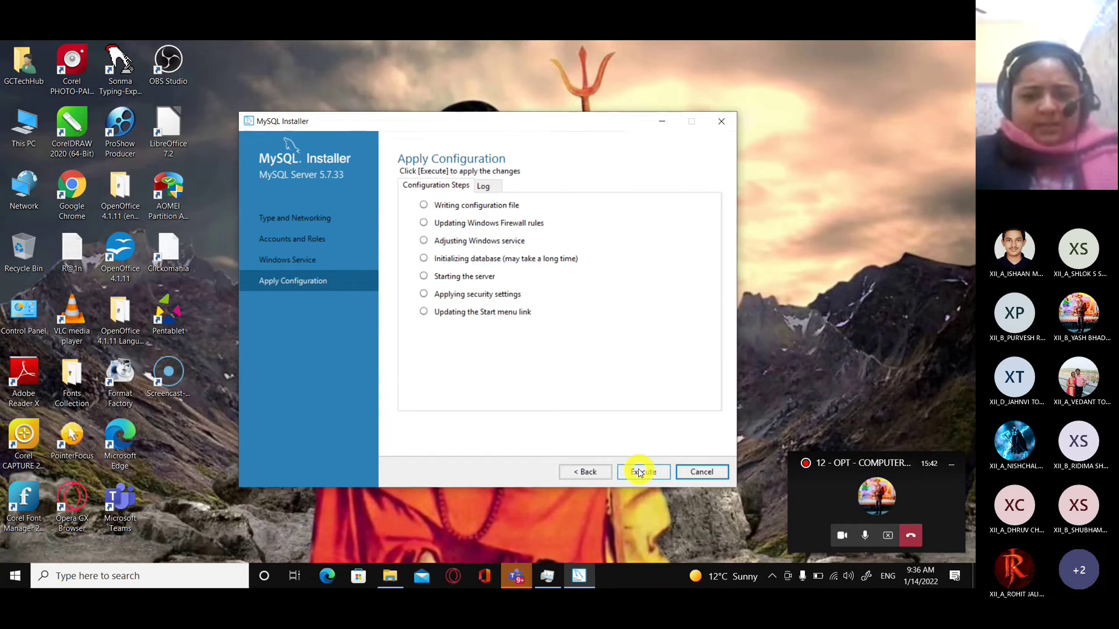
left_click(639, 472)
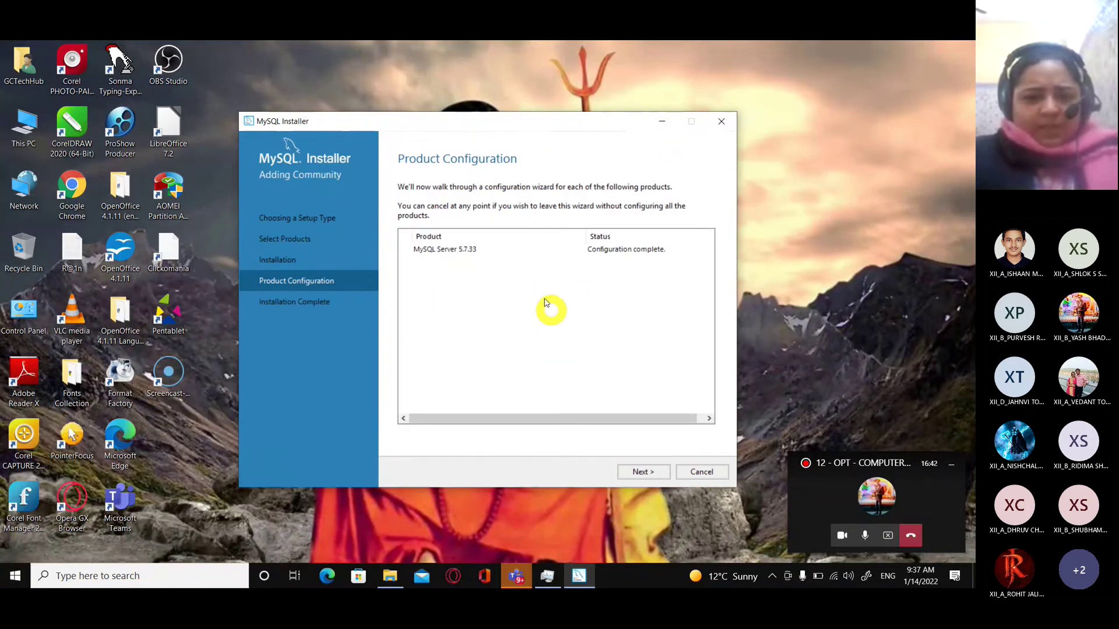
Finish and close MySQL Installer, then open the Start menu for MySQL 5.7 Command Line Client.
left_click(645, 471)
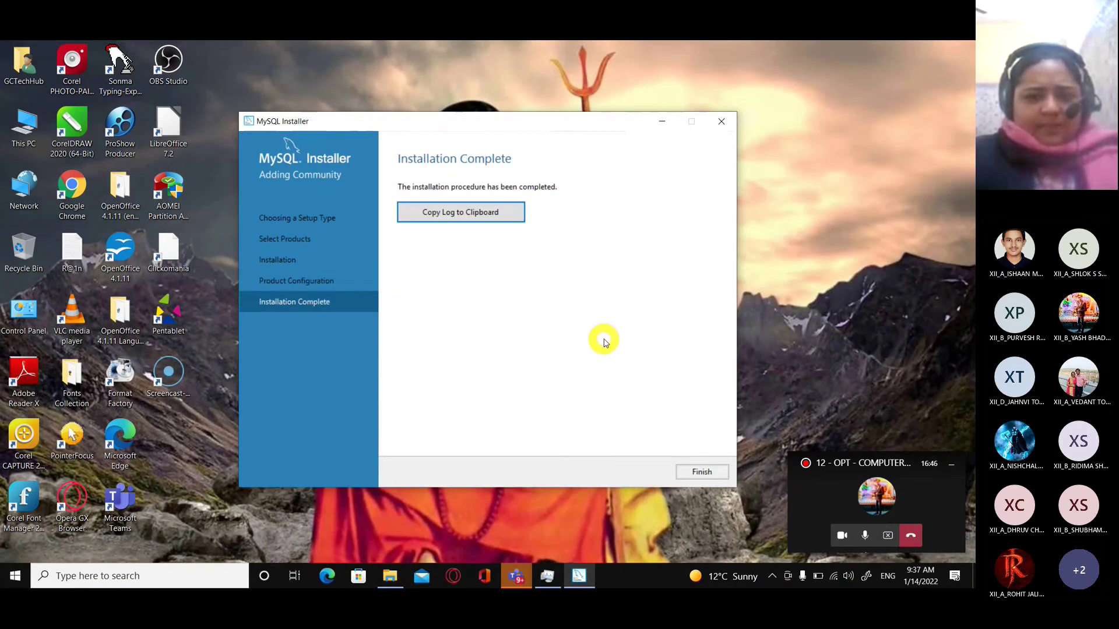
left_click(696, 471)
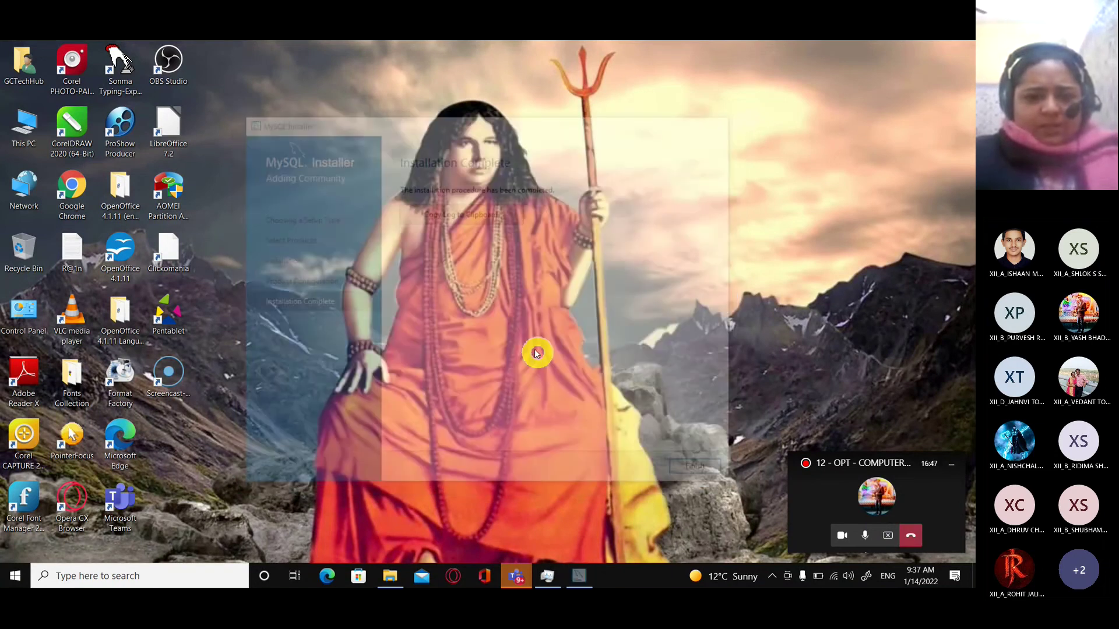
left_click(18, 572)
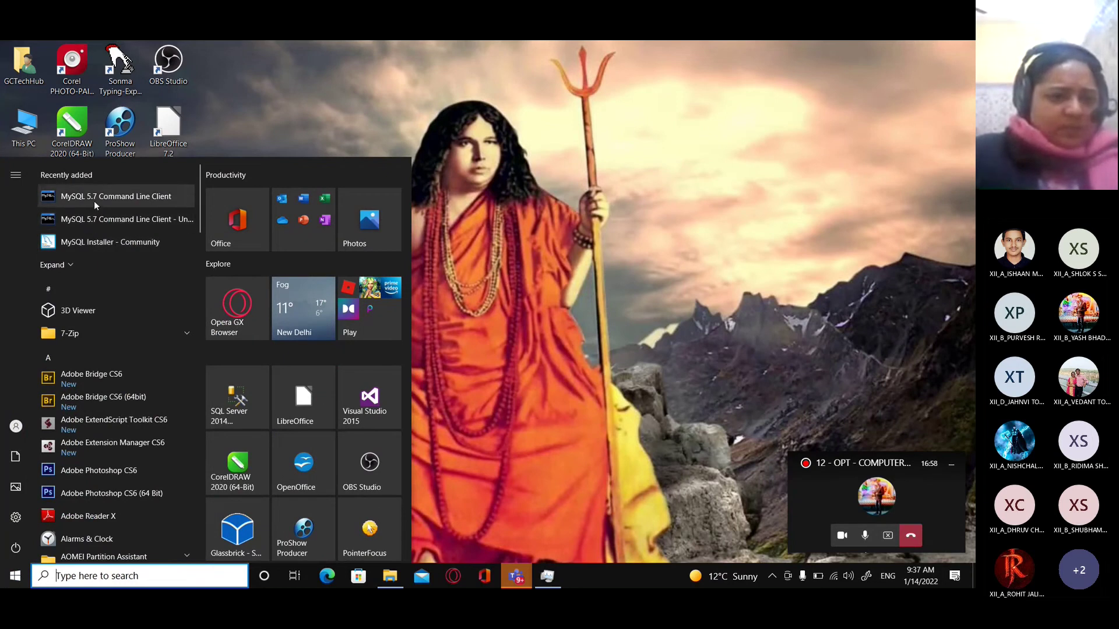
Launch the MySQL 5.7 Command Line Client and set its console font size to 28.
left_click(471, 296)
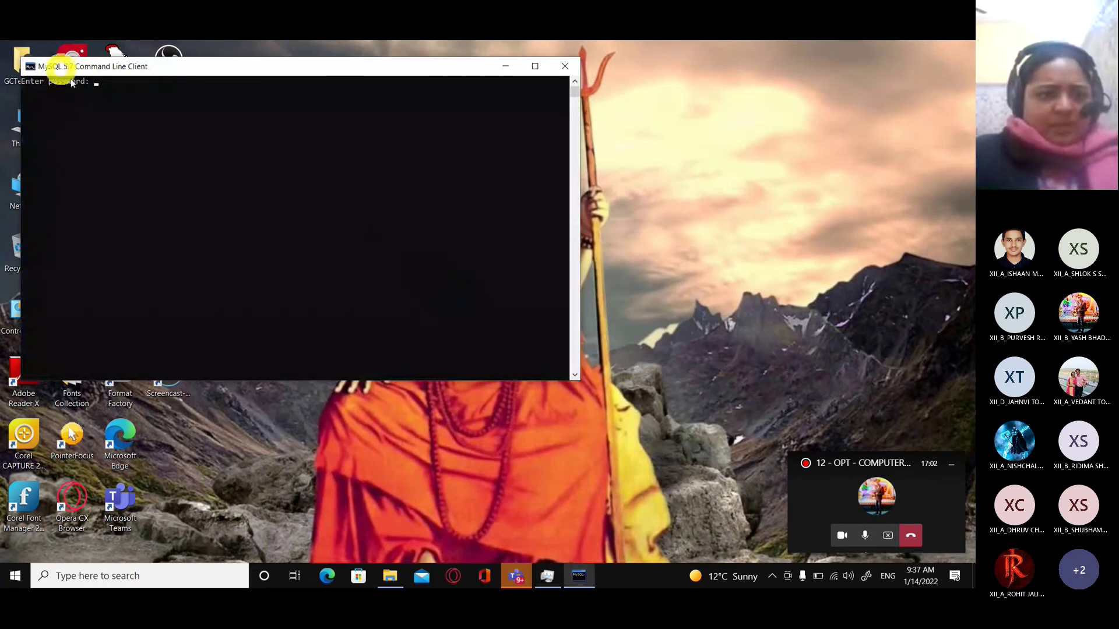
right_click(175, 64)
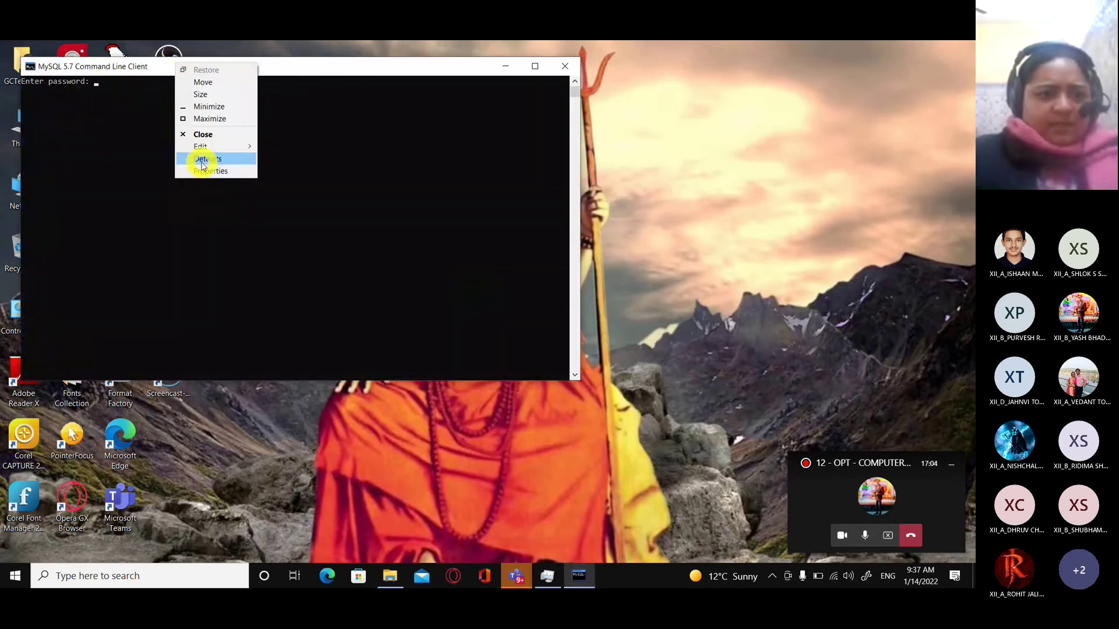
left_click(203, 171)
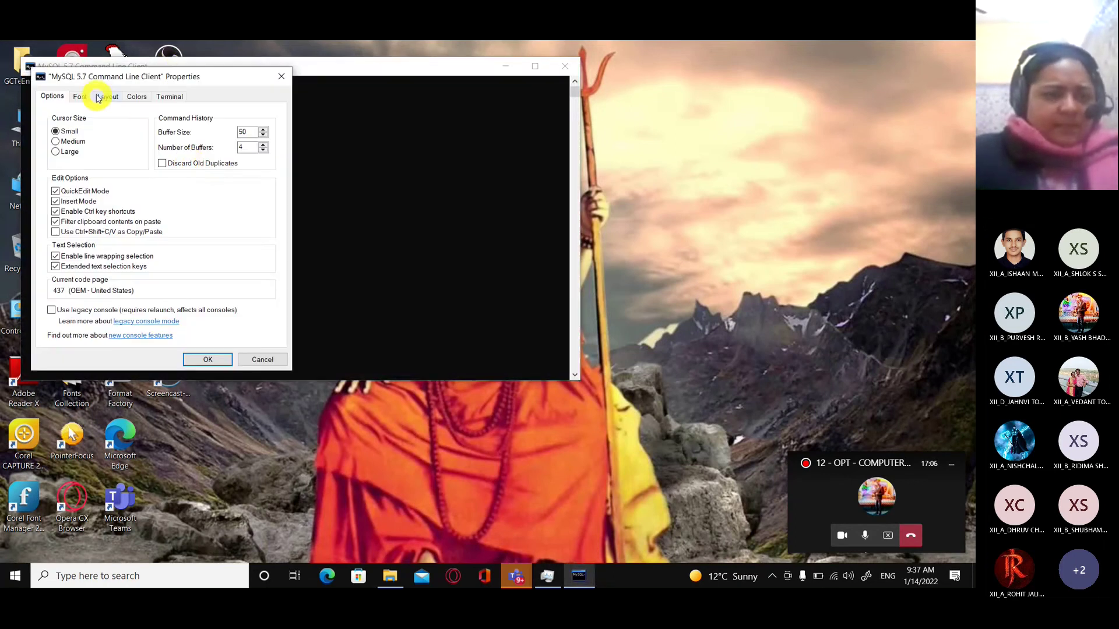
left_click(82, 98)
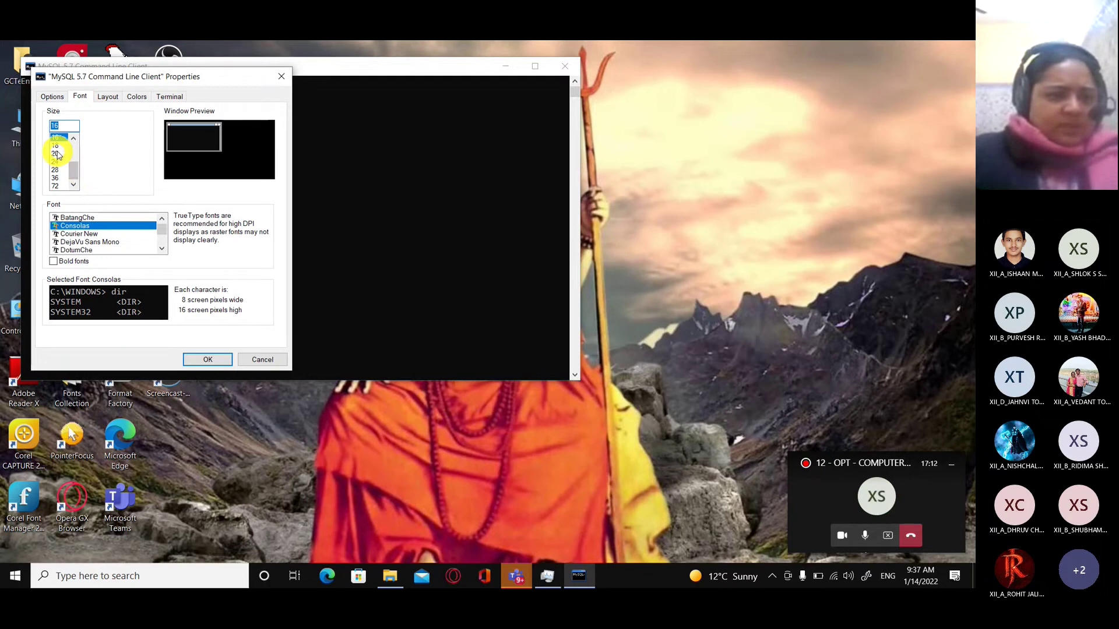
left_click(55, 153)
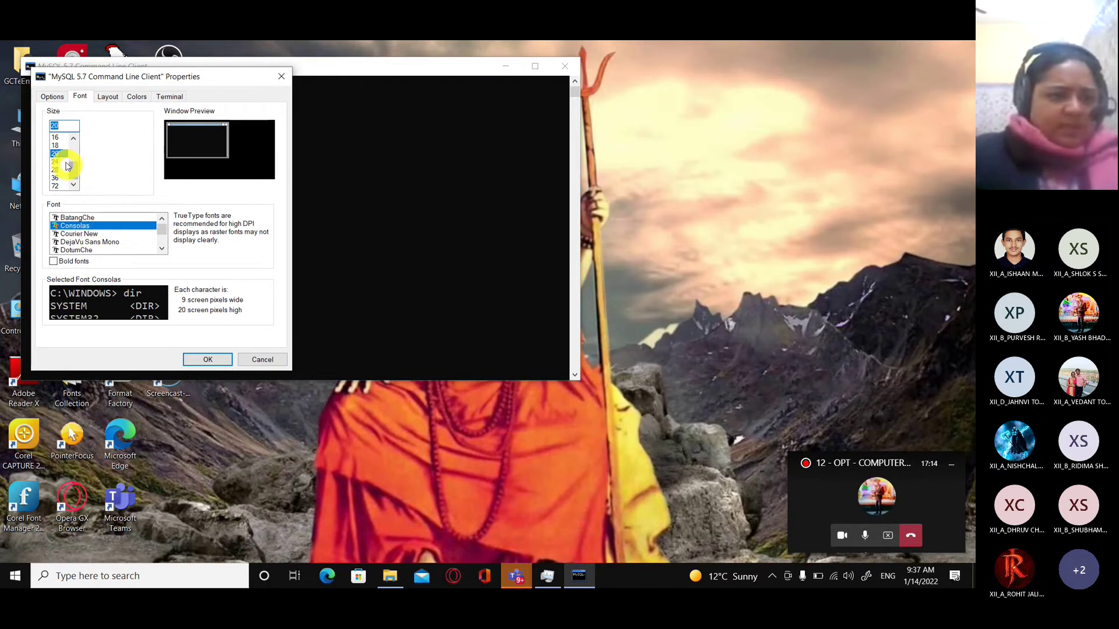
left_click(55, 169)
left_click(204, 359)
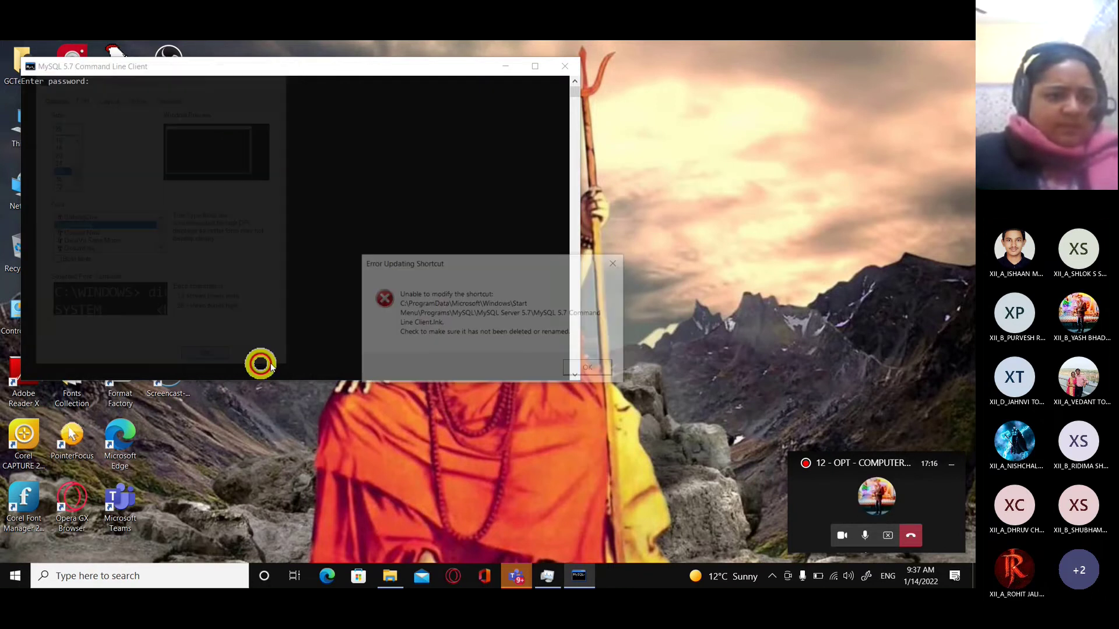
left_click(587, 368)
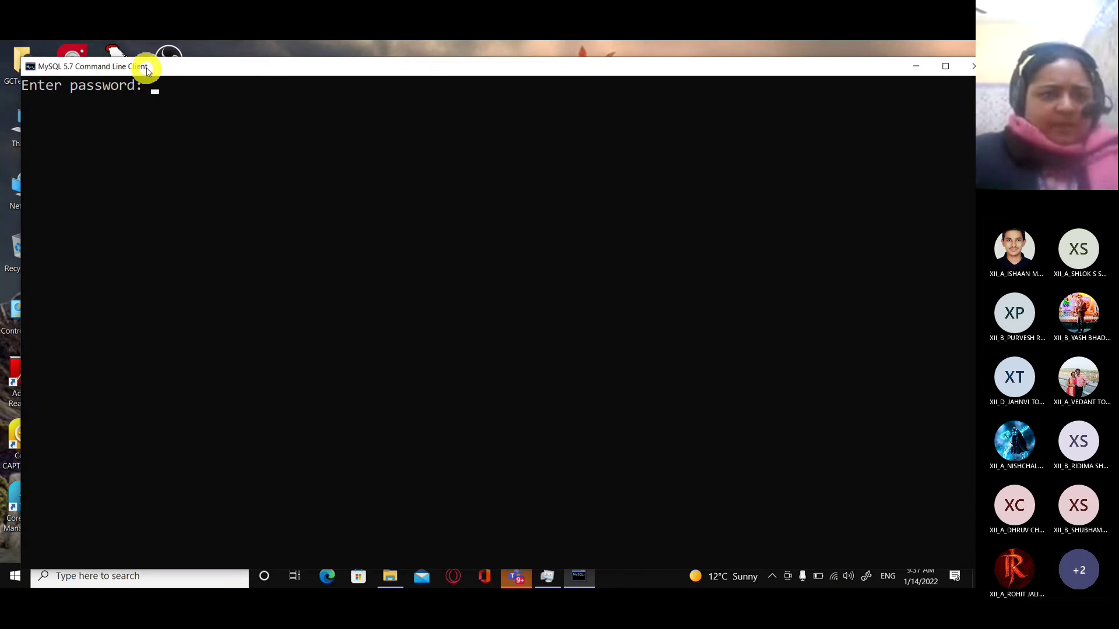
left_click_drag(147, 69, 138, 61)
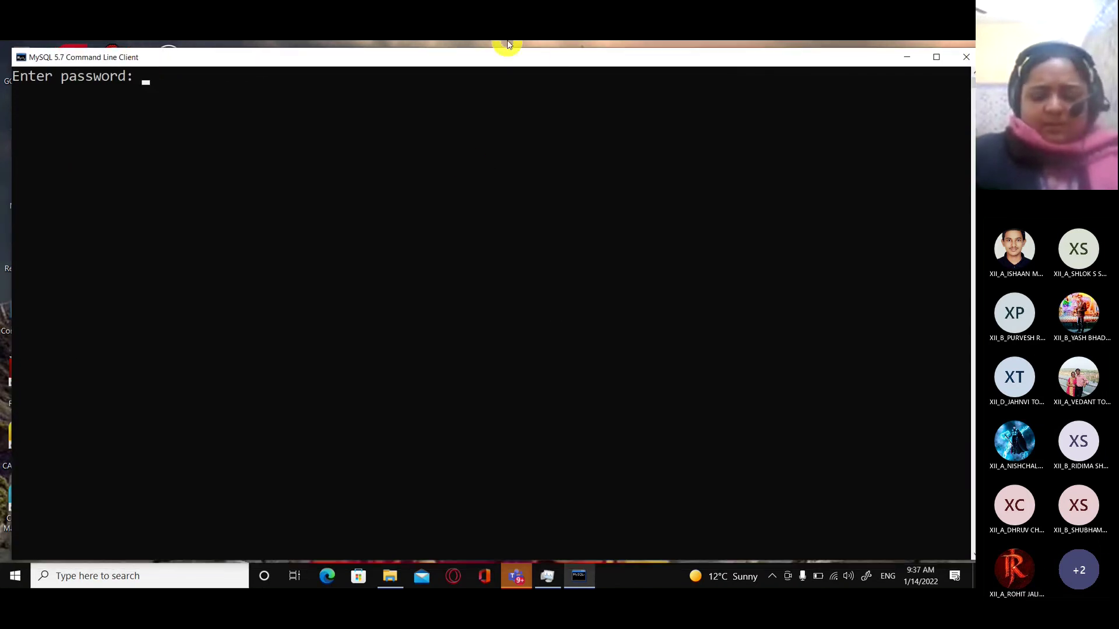
Log in as root and run show databases; to list information_schema, mysql, performance_schema and sys.
mouse_move(508, 45)
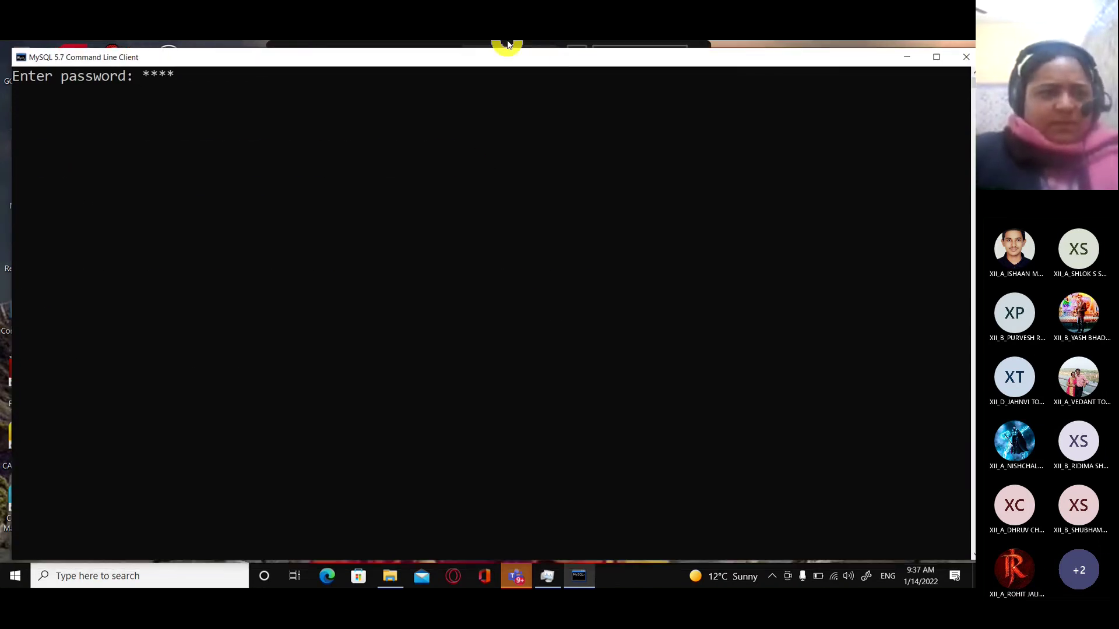
key("Return")
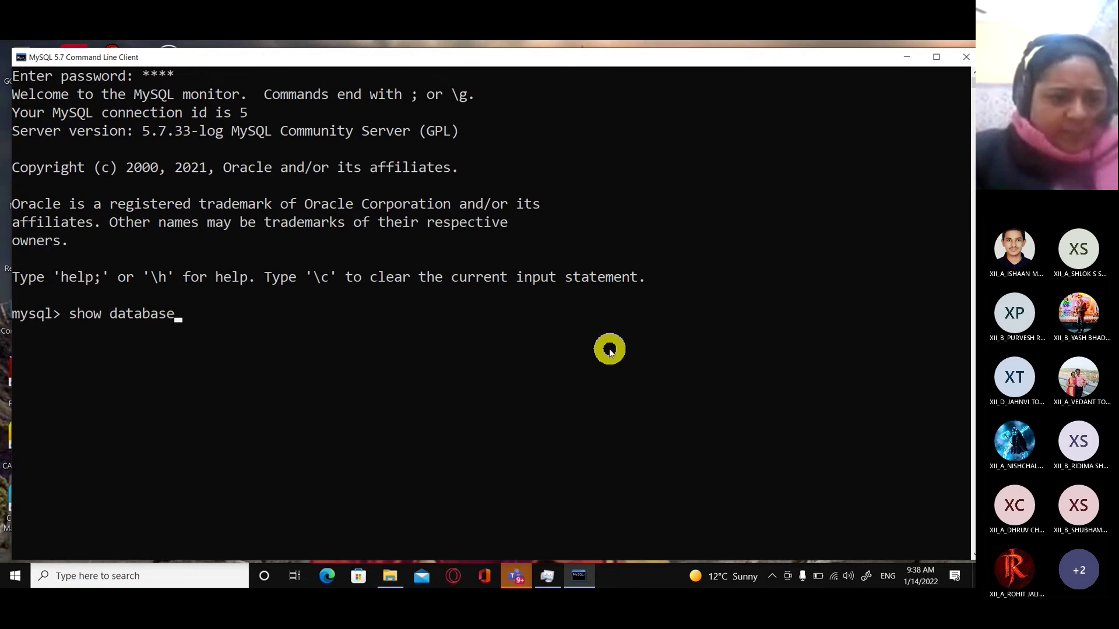
type(";")
key("Return")
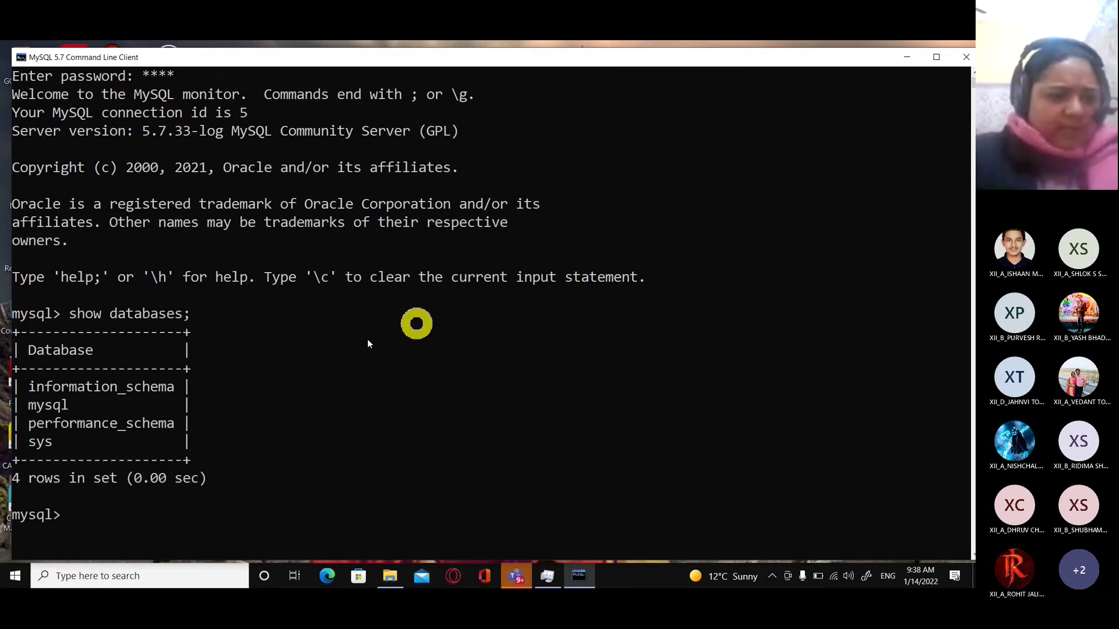
scroll(262, 389, "down", 3)
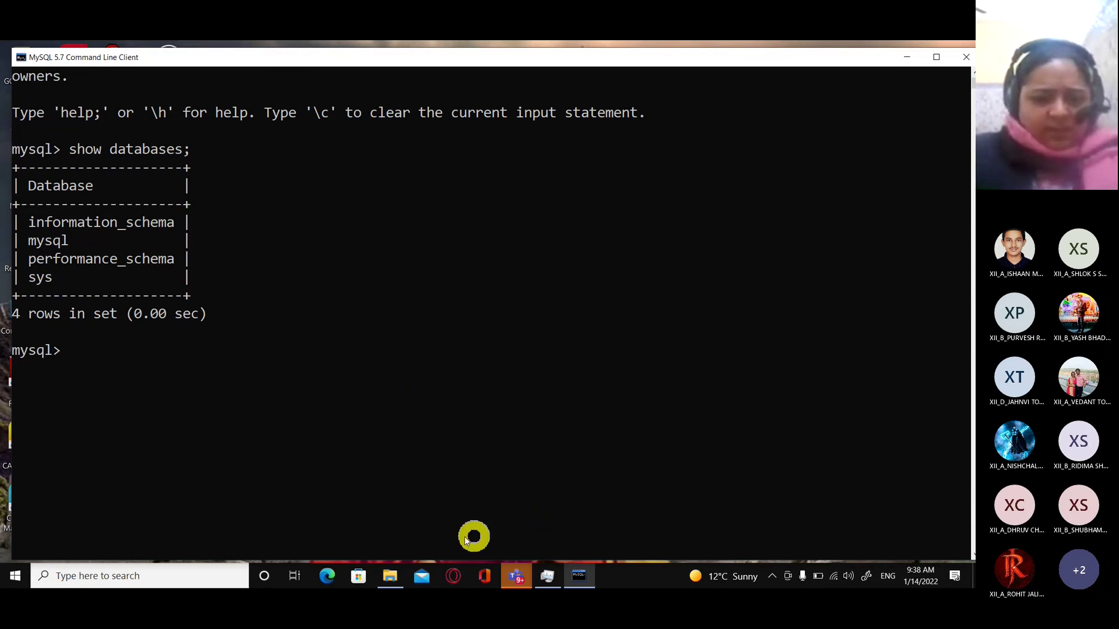
Open the sql script from the SQLconnection folder in Notepad and copy all its statements.
left_click(391, 576)
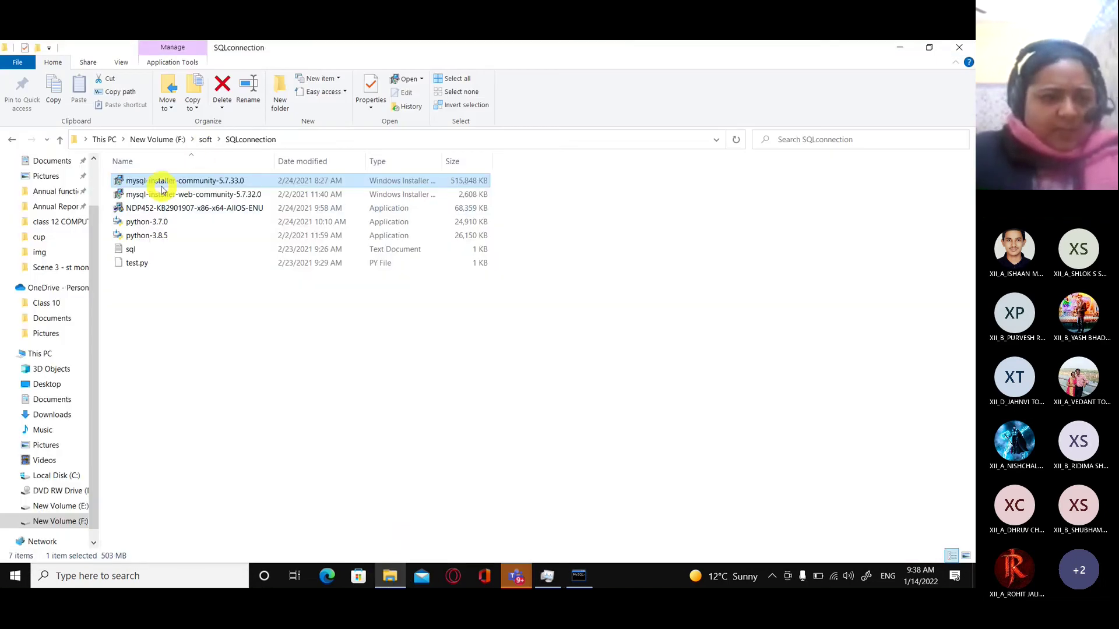
double_click(132, 250)
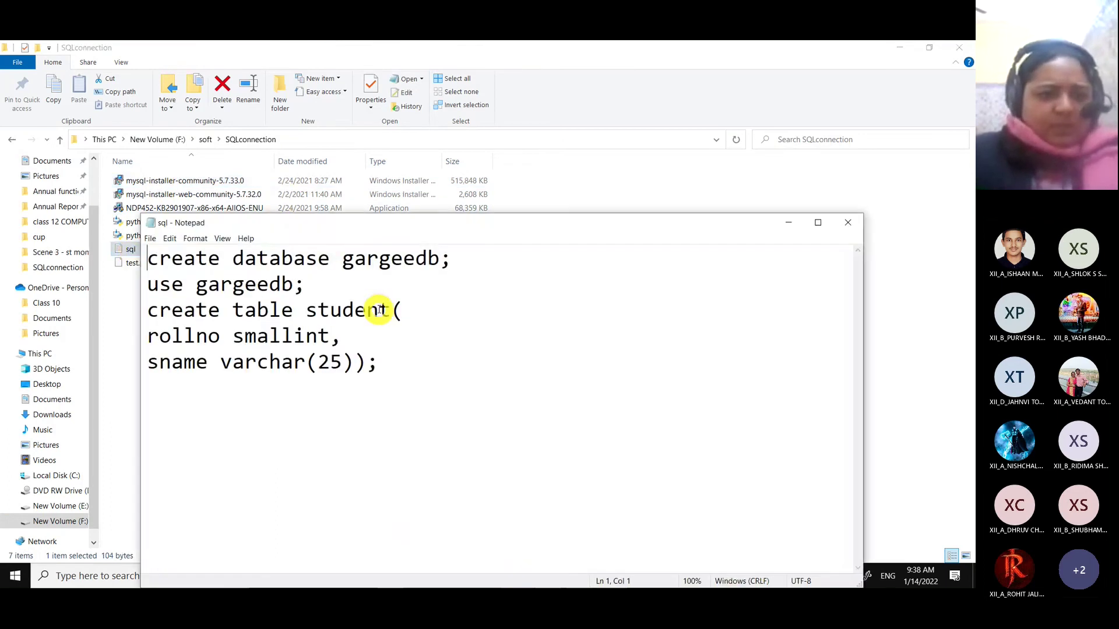
left_click_drag(387, 375, 130, 250)
key("ctrl+c")
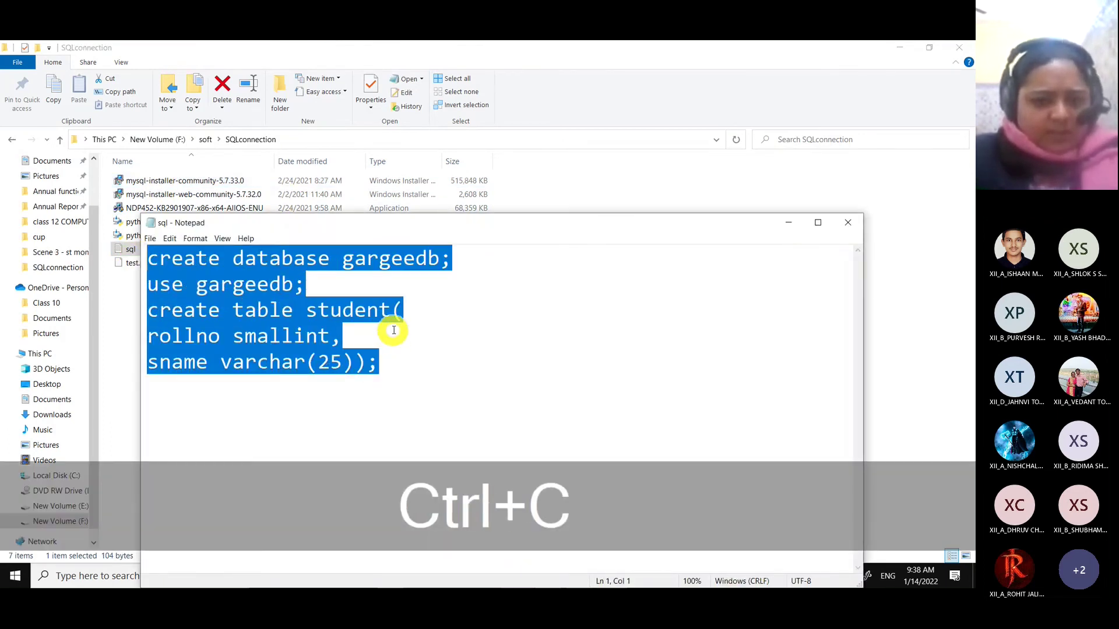
key("alt+Tab")
key("alt+Tab")
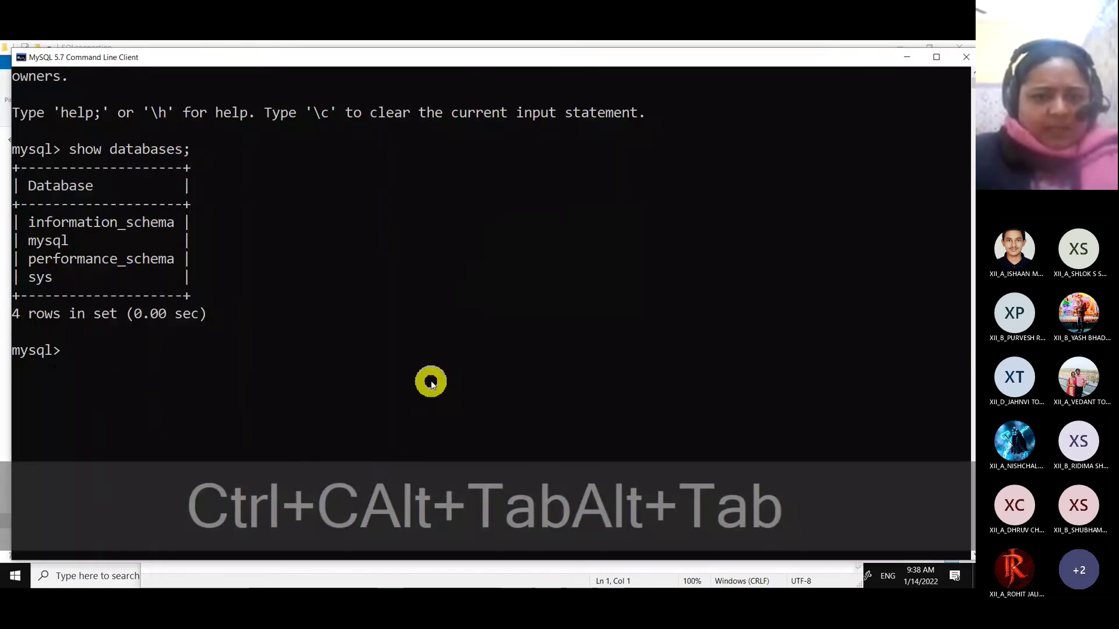
Paste and run the script creating gargeedb and the student table, then run show tables;.
right_click(86, 378)
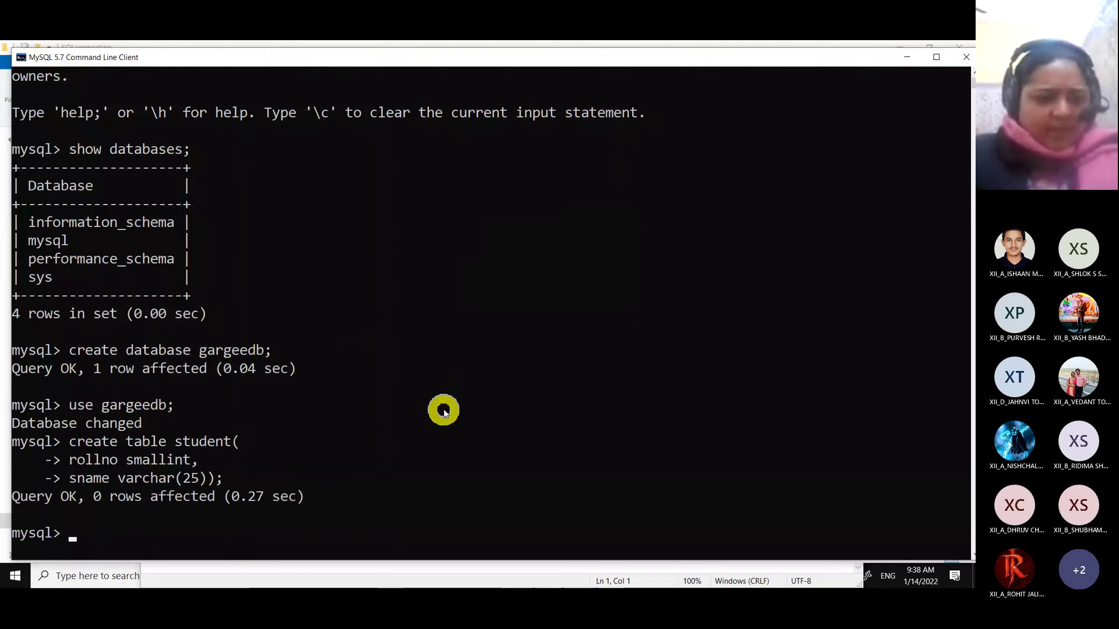
scroll(76, 440, "down", 2)
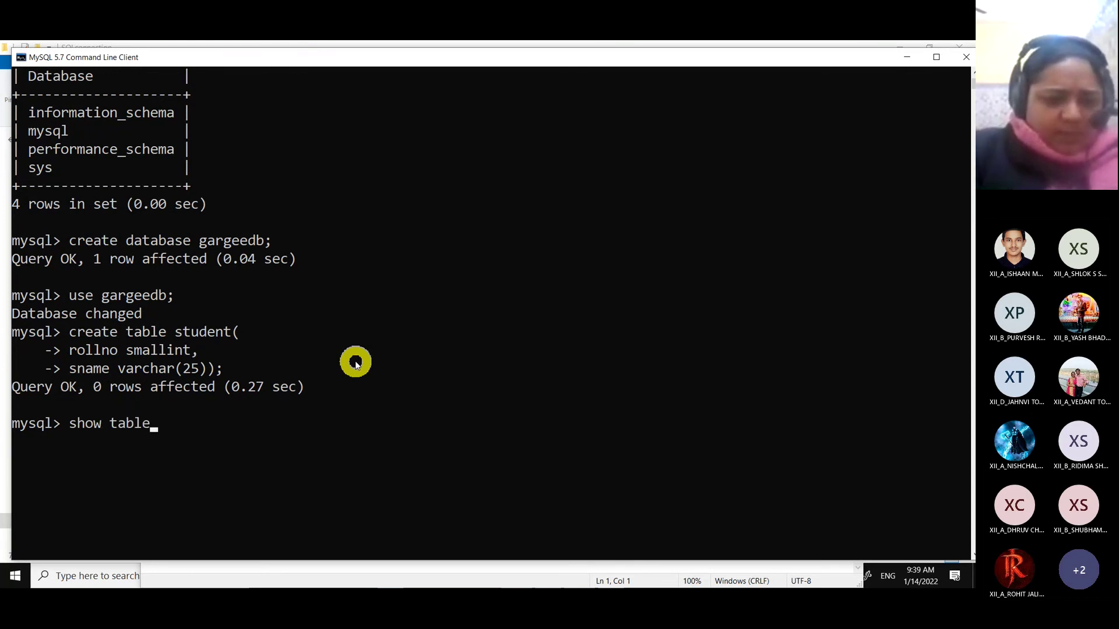
type("s;")
key("Return")
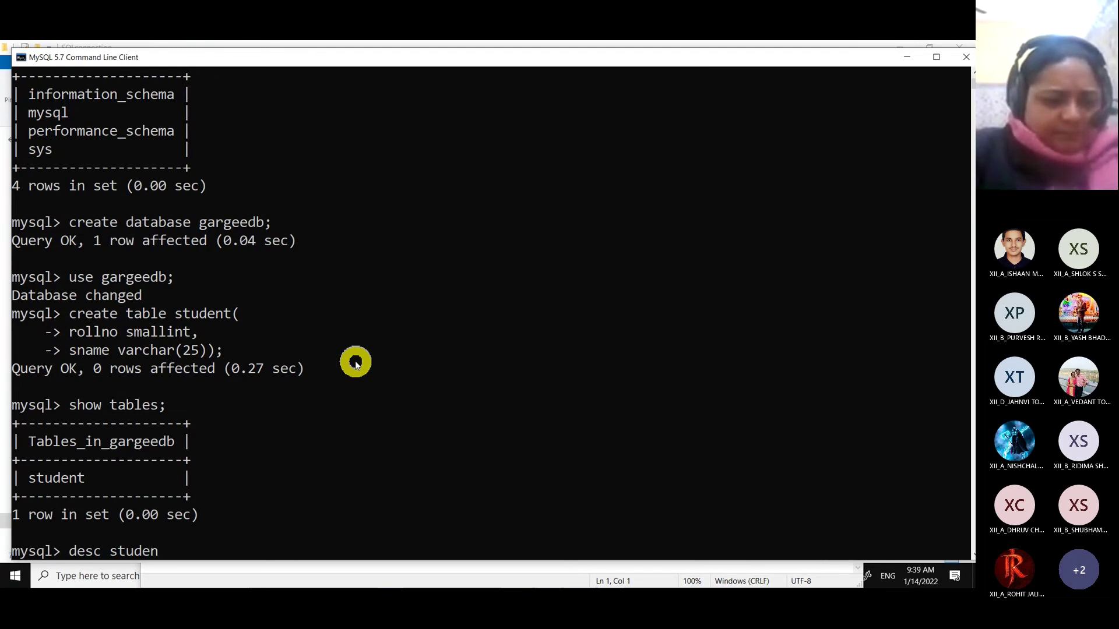
Describe the student table (rollno smallint(6), sname varchar(25)) and exit the MySQL client.
key("Return")
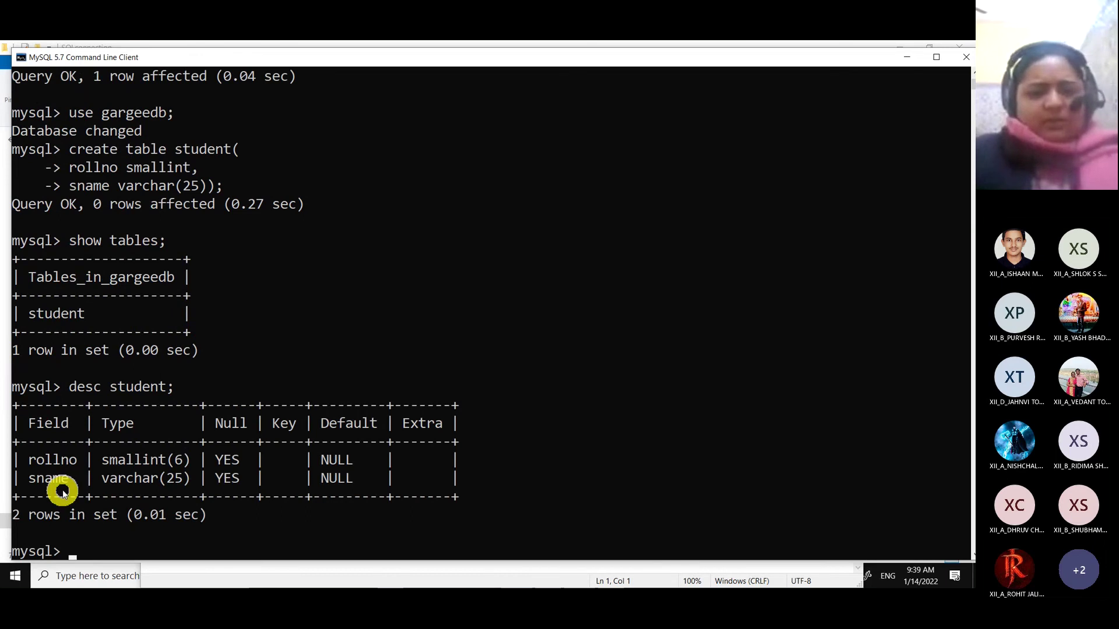
scroll(58, 489, "down", 3)
scroll(63, 491, "up", 4)
scroll(63, 487, "down", 2)
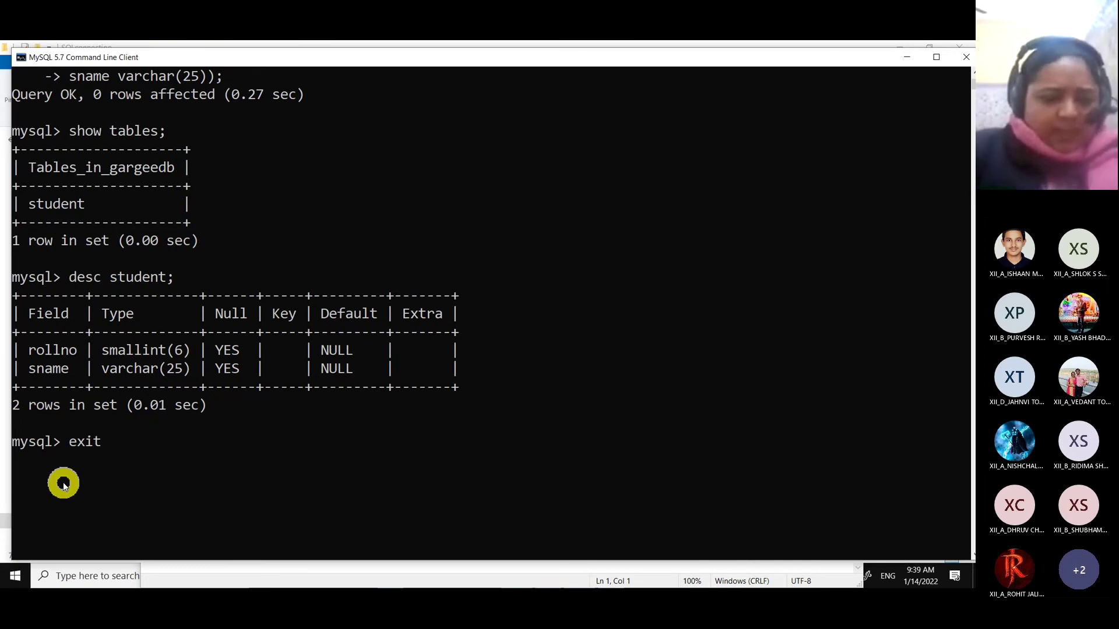
key("Return")
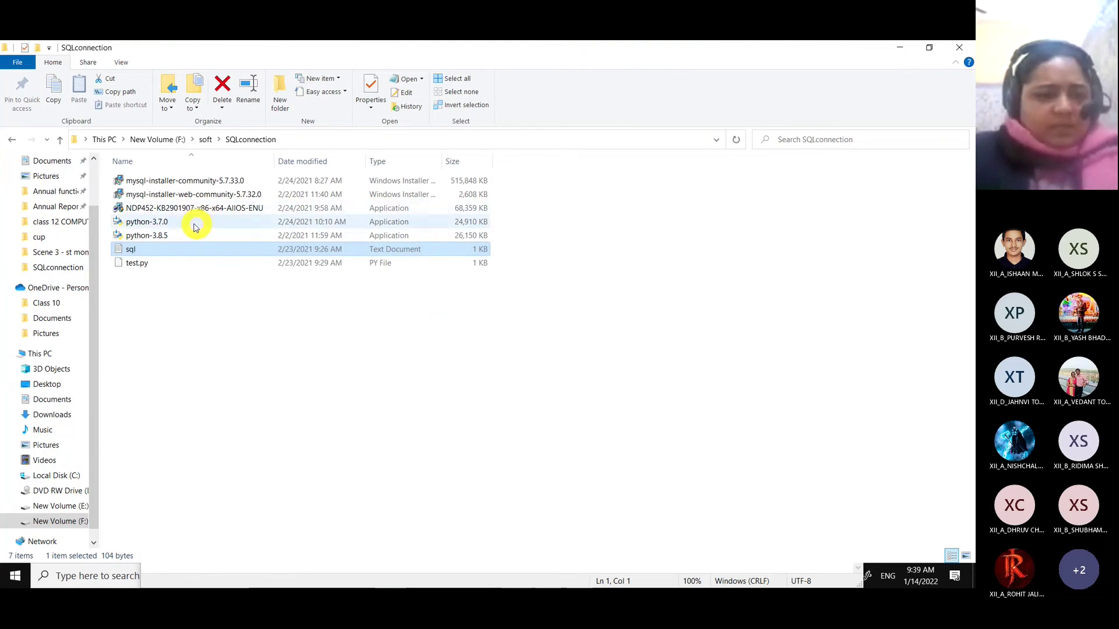
Launch the python-3.7.0 installer from the SQLconnection folder.
left_click(166, 226)
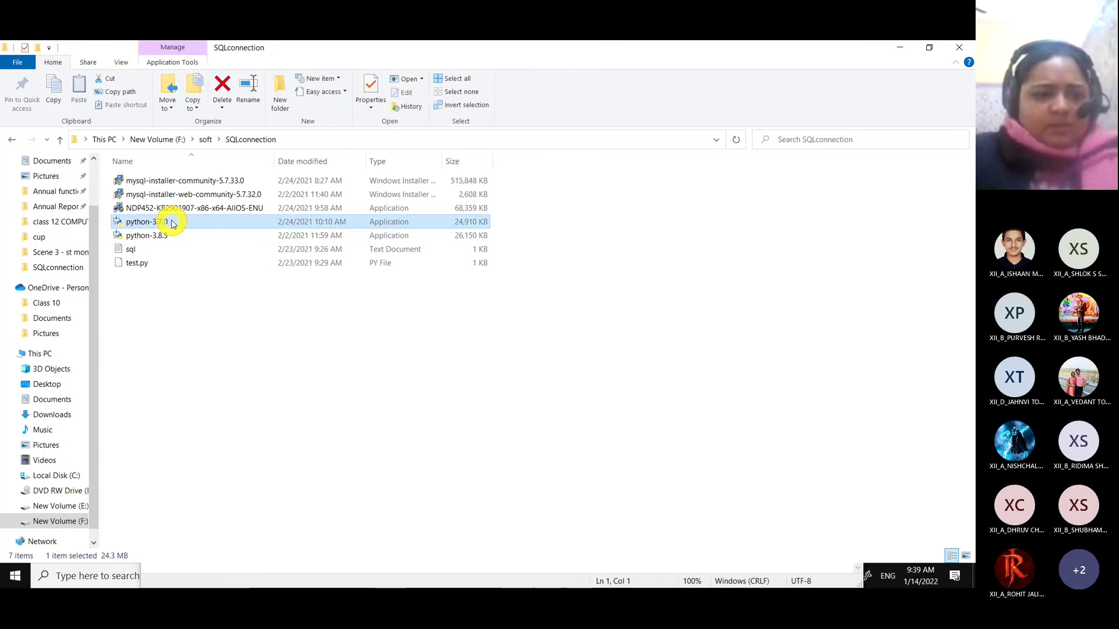
double_click(147, 222)
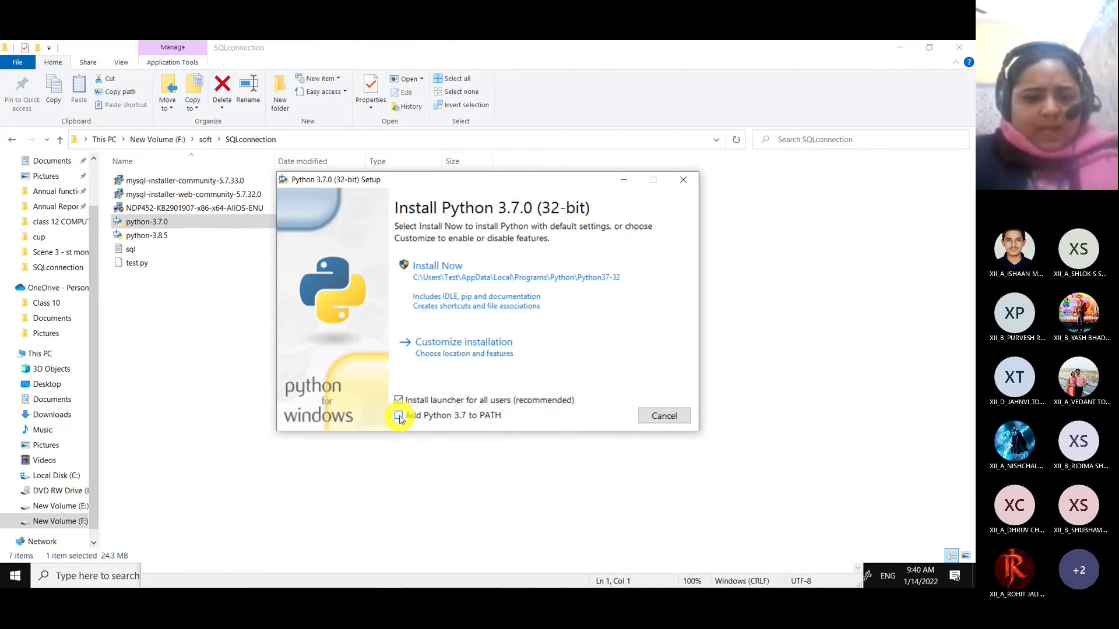
Choose a customized installation with Add Python 3.7 to PATH ticked, keeping the optional features.
left_click(496, 354)
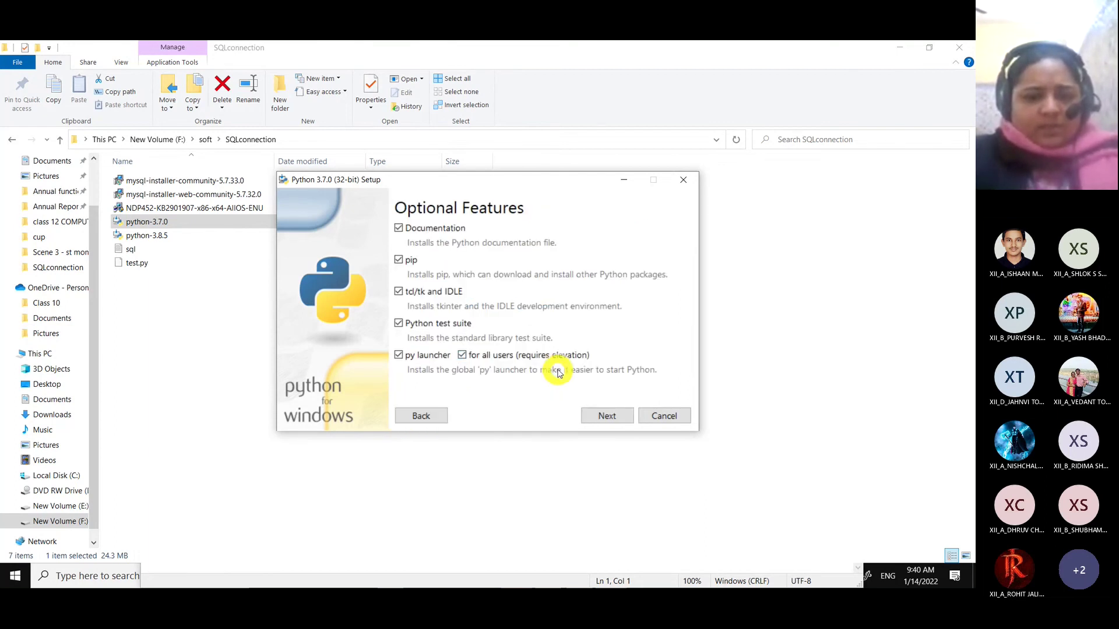
left_click(417, 416)
left_click(399, 415)
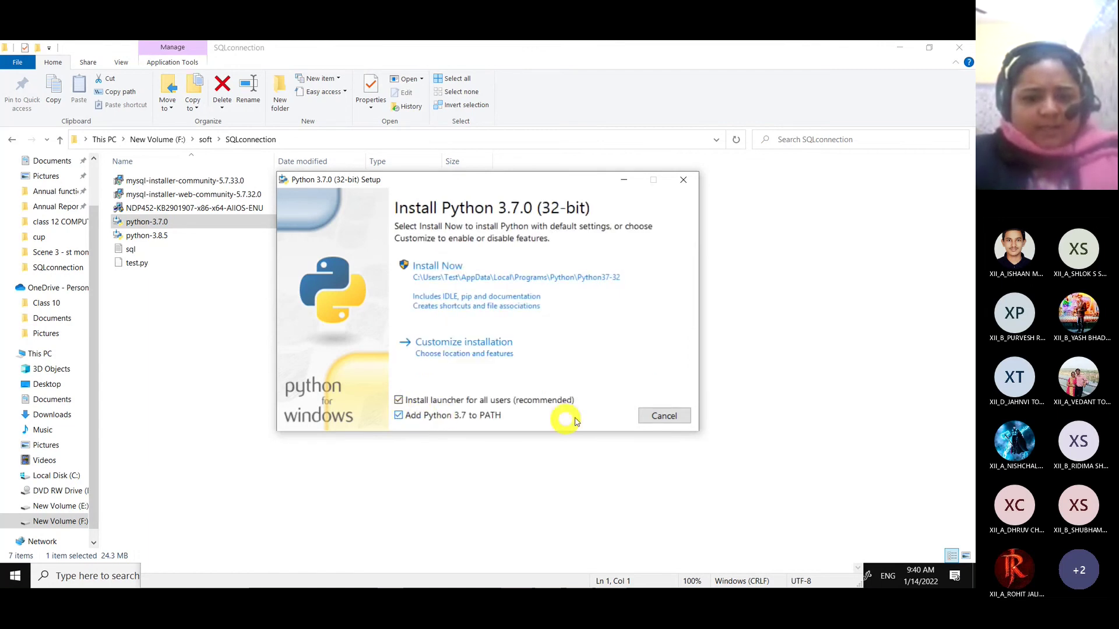
left_click(465, 349)
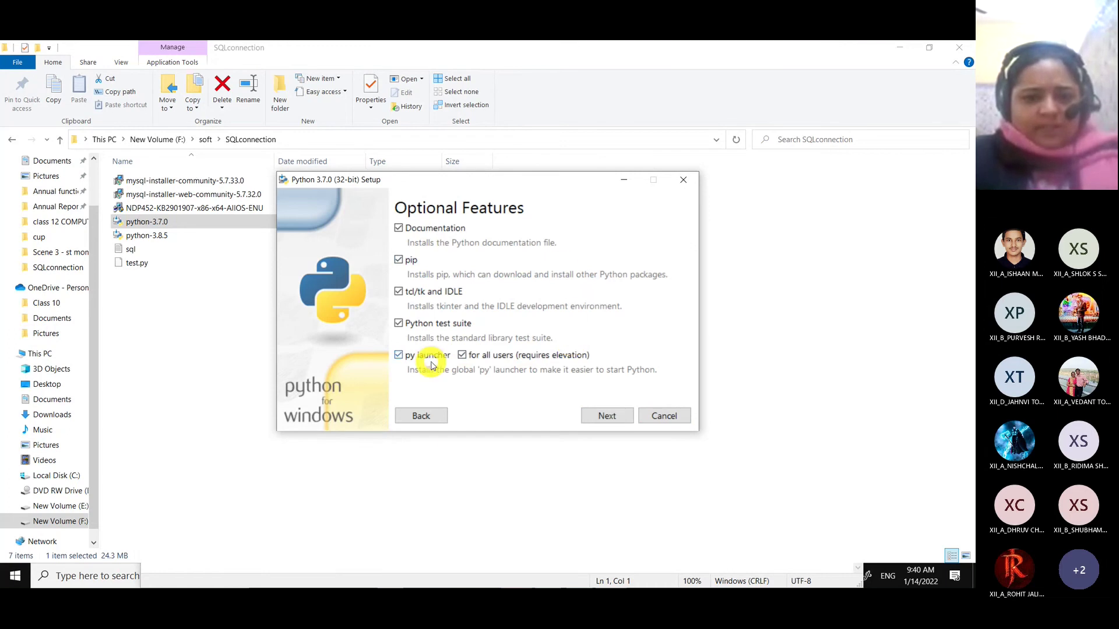
left_click(606, 416)
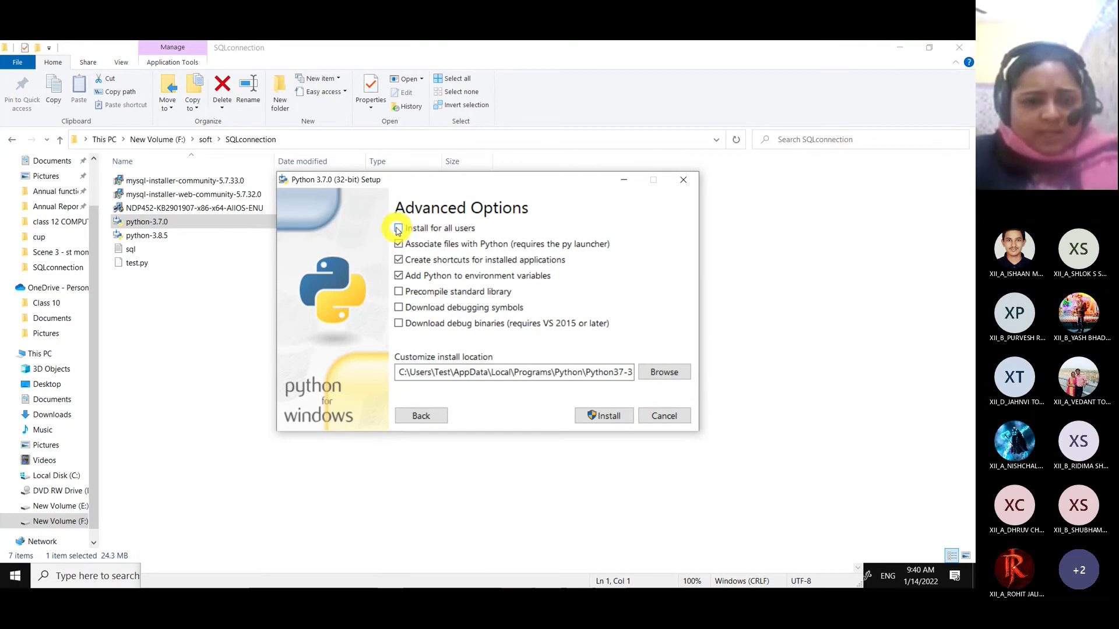
Enable Install for all users so the location becomes C:\Program Files (x86)\Python37-32.
left_click(398, 229)
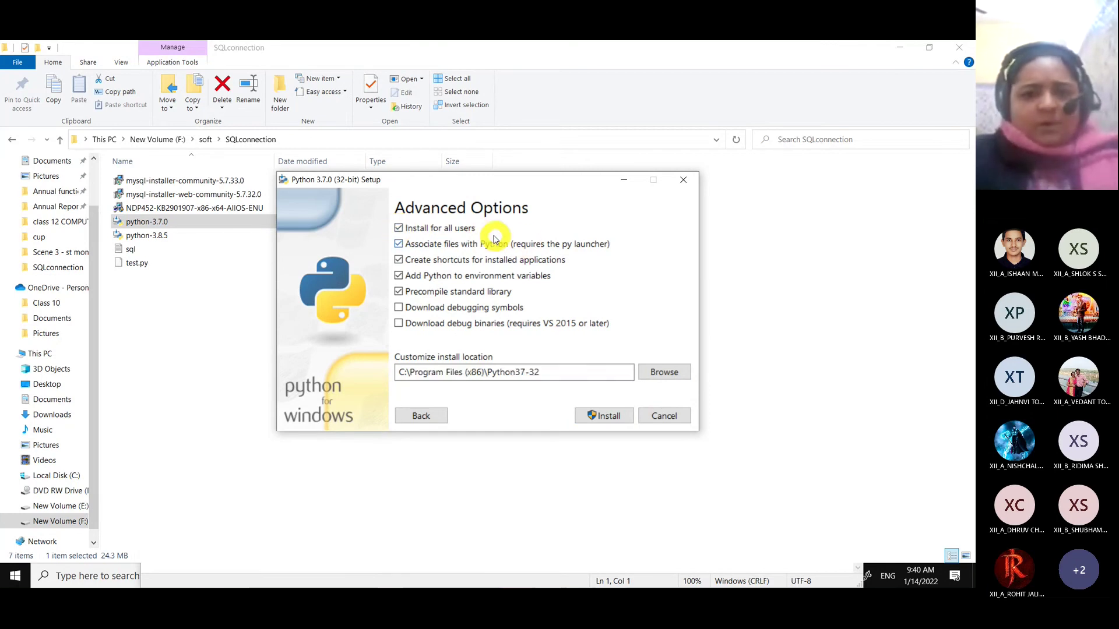
left_click(398, 228)
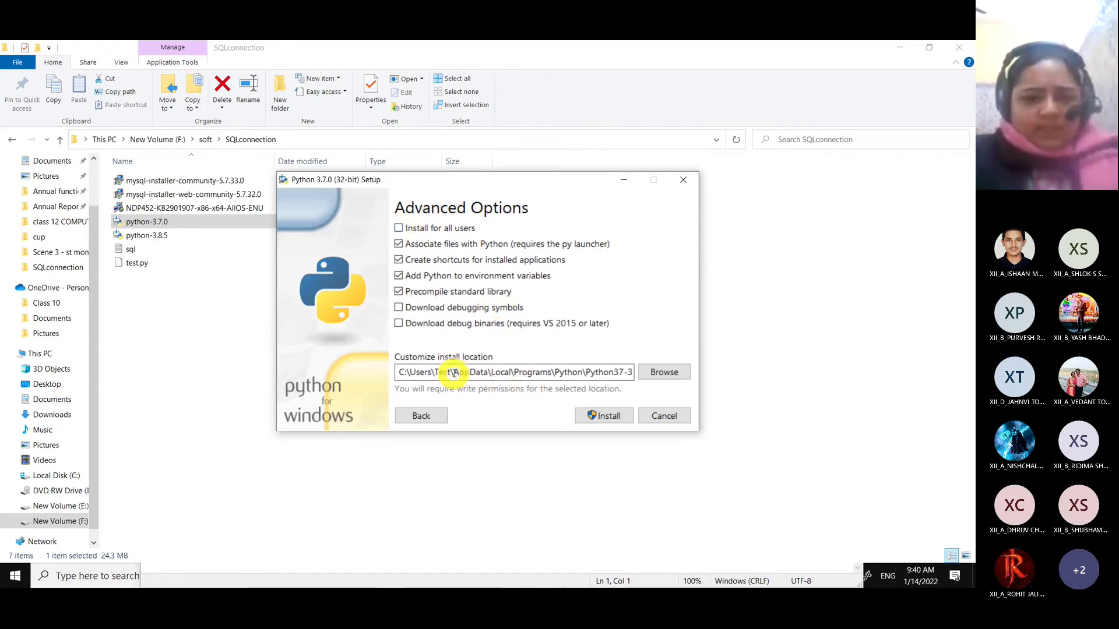
left_click_drag(453, 373, 613, 373)
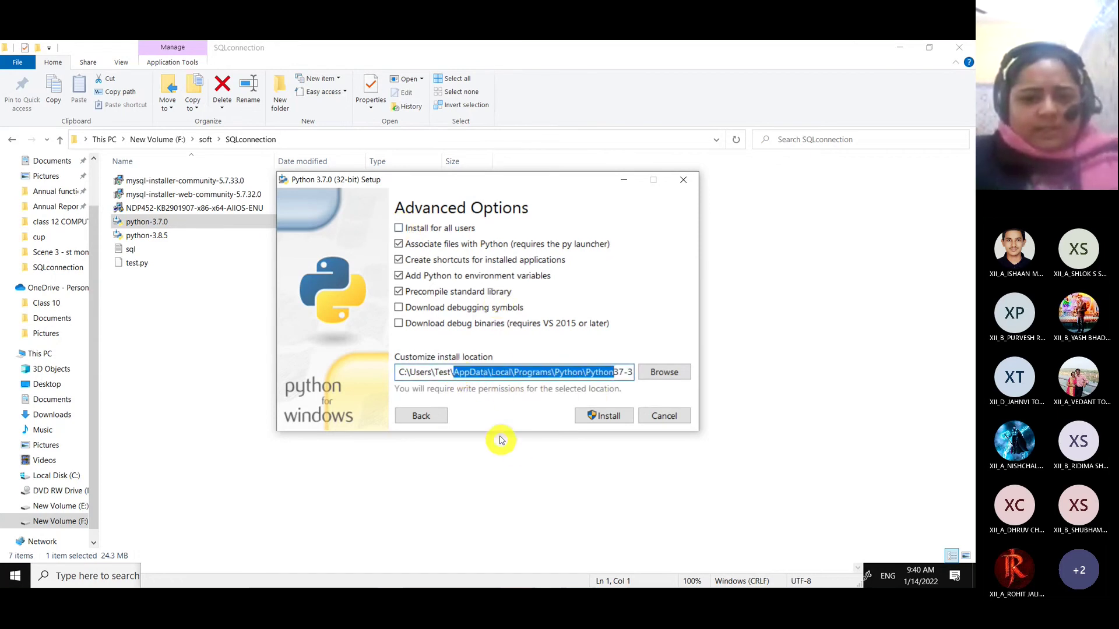
left_click(399, 229)
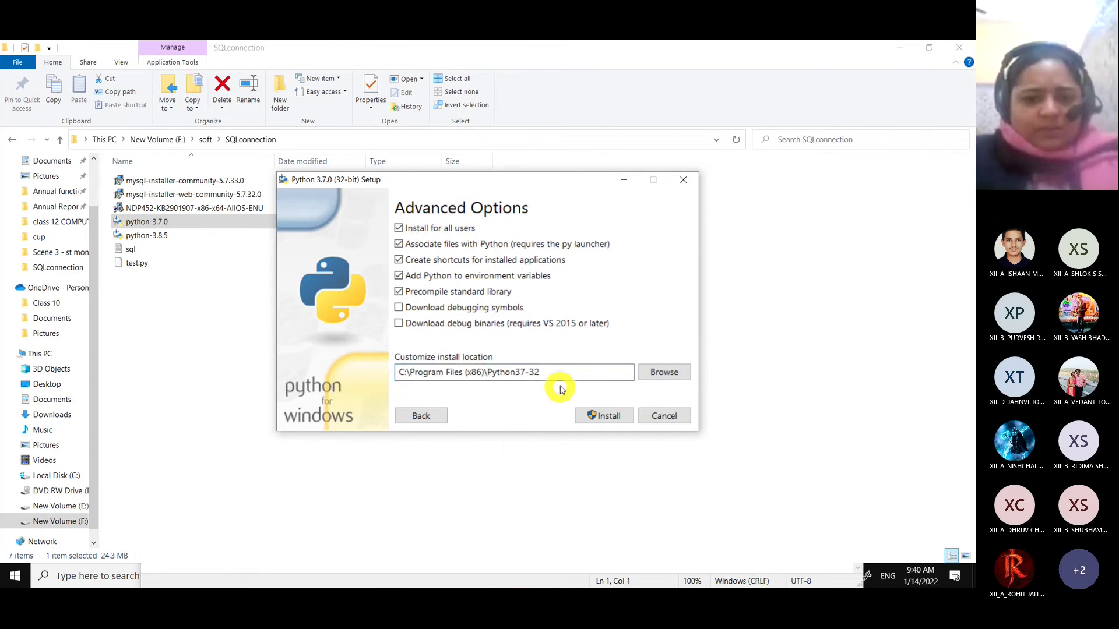
left_click_drag(561, 372, 397, 373)
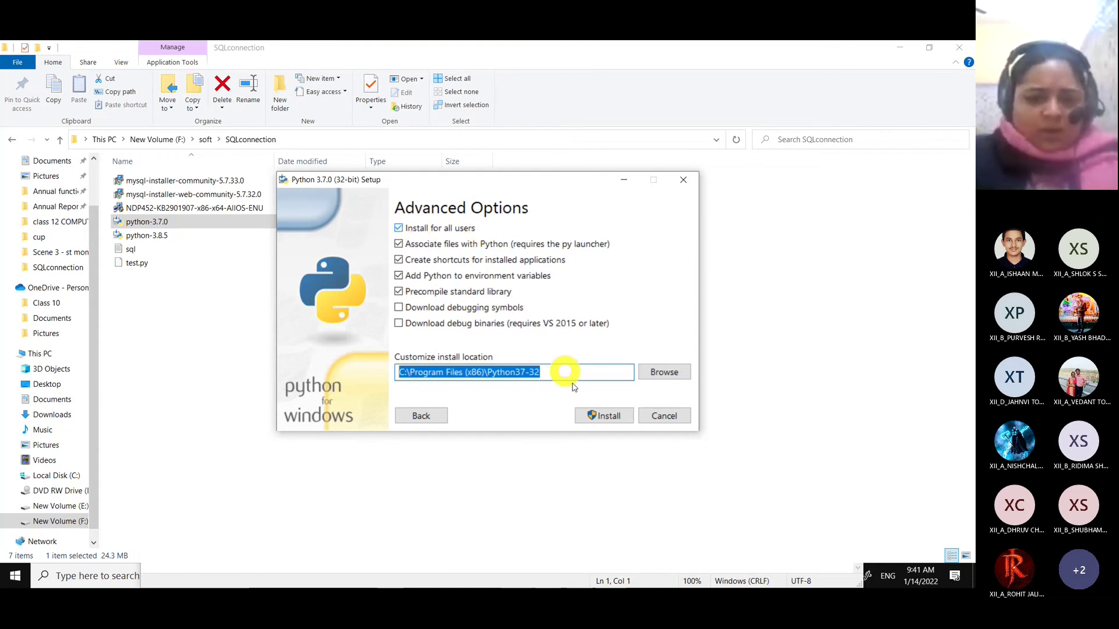
Install Python 3.7.0 and disable the 260-character path length limit.
left_click(602, 418)
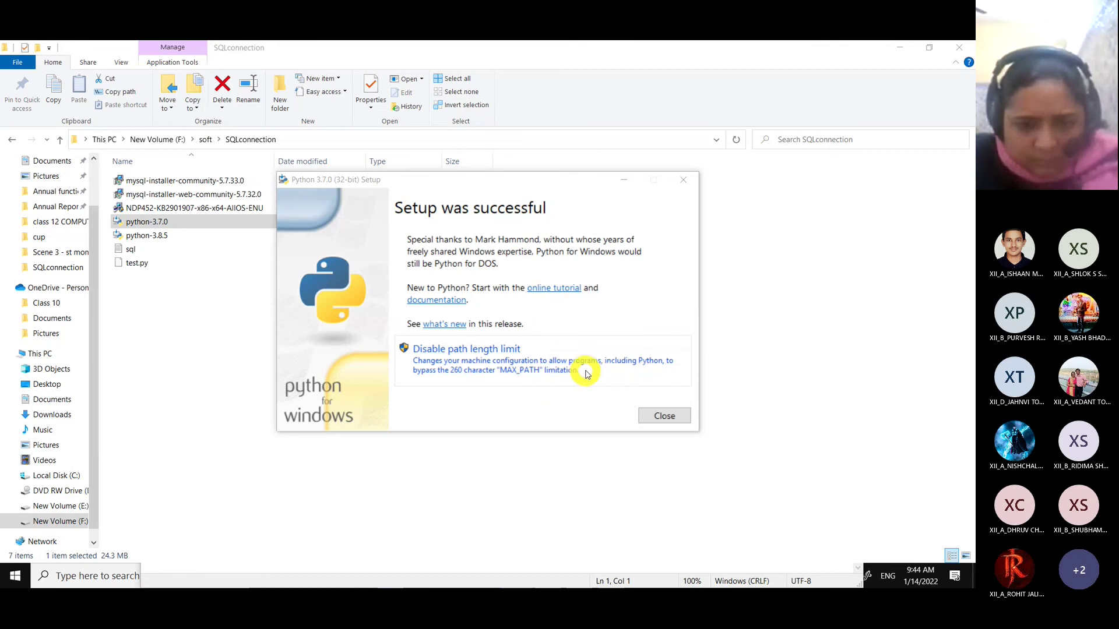
left_click(586, 372)
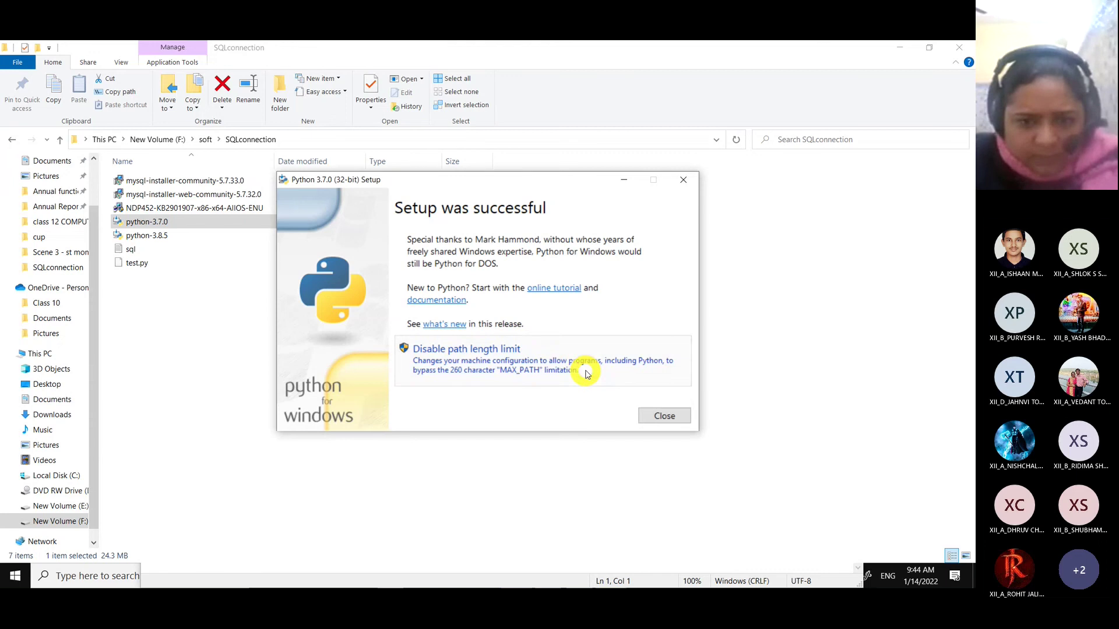
Close the setup and browse to C:\Program Files (x86)\Python37-32\Scripts in File Explorer.
left_click(653, 425)
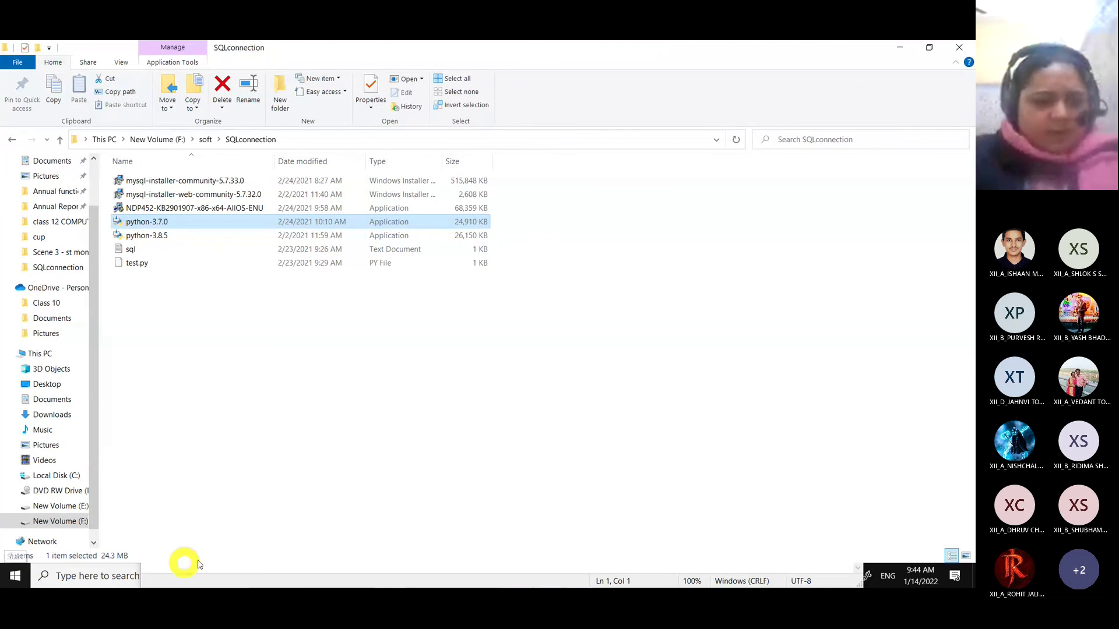
key("super")
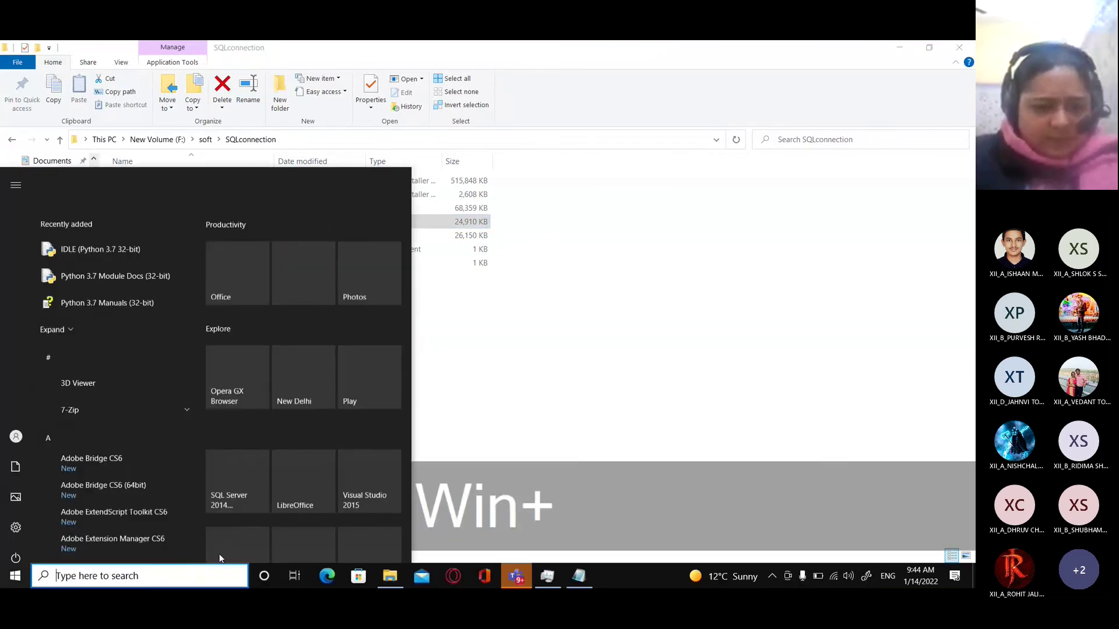
left_click(383, 582)
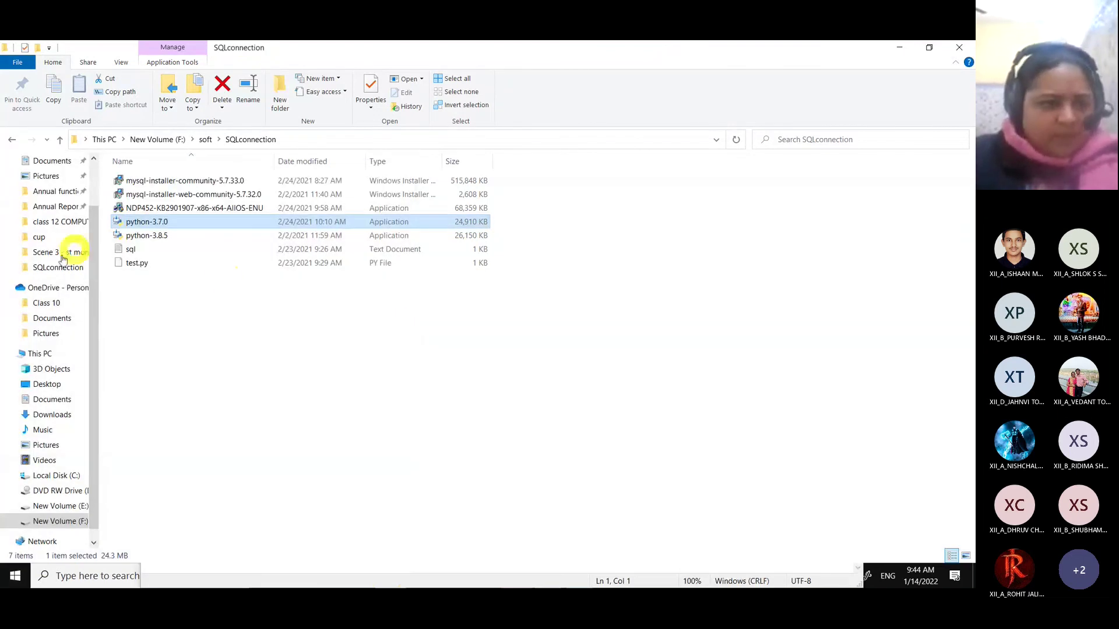
left_click(53, 476)
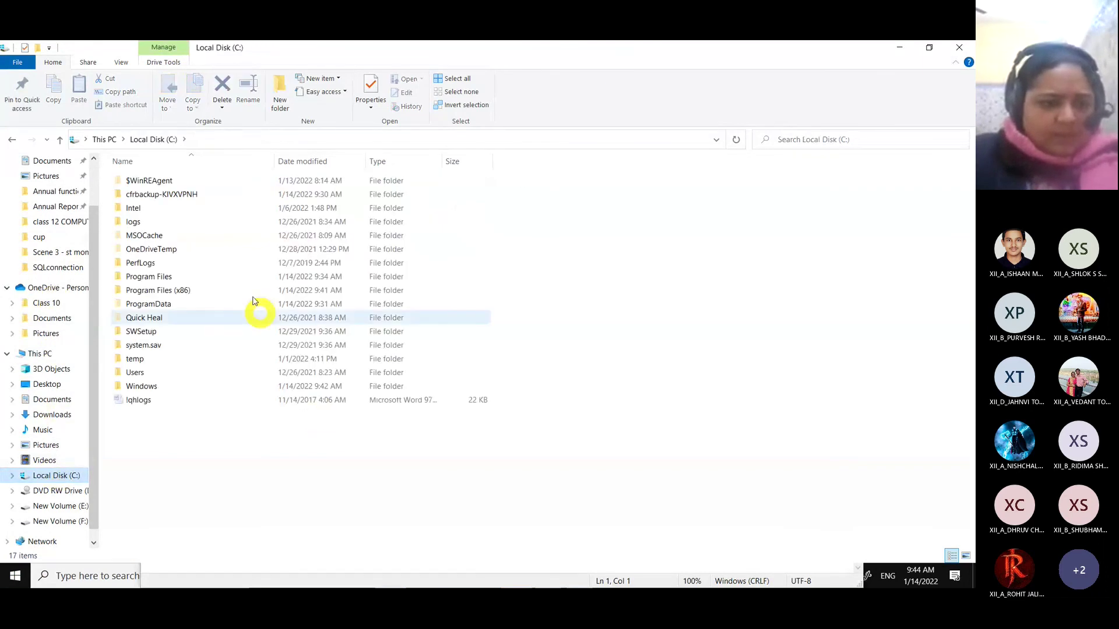
double_click(175, 290)
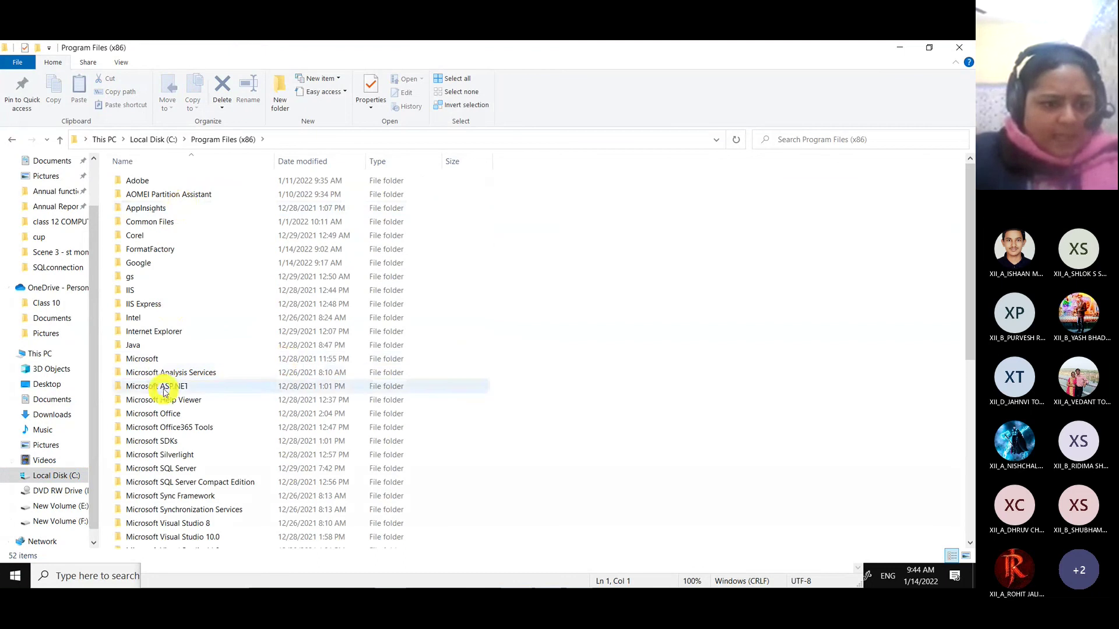
scroll(164, 387, "down", 5)
scroll(164, 392, "down", 3)
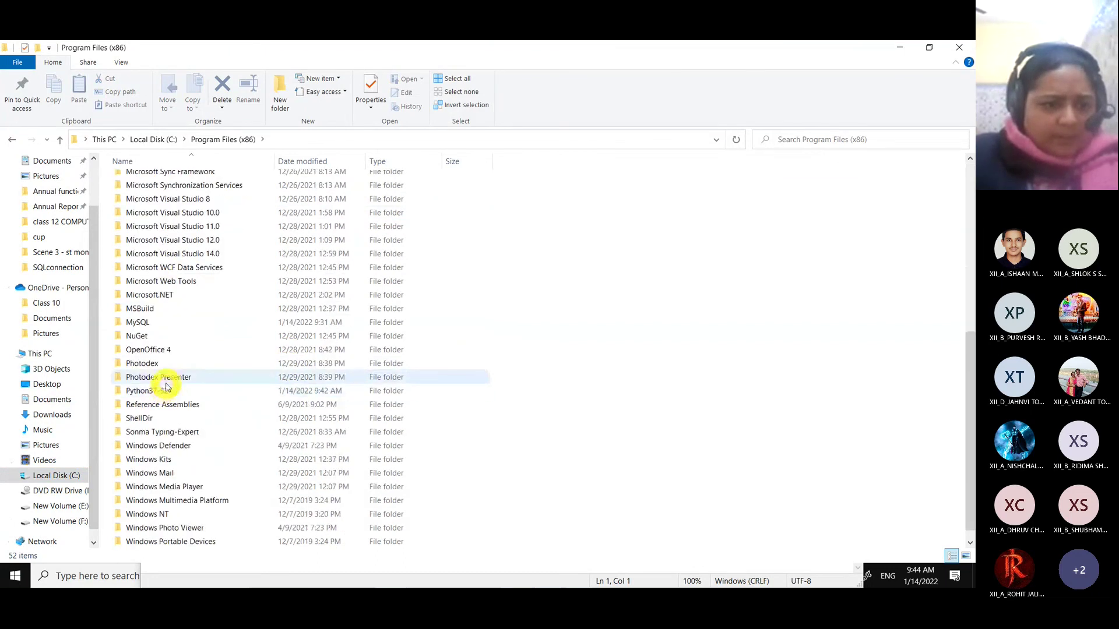
left_click(156, 390)
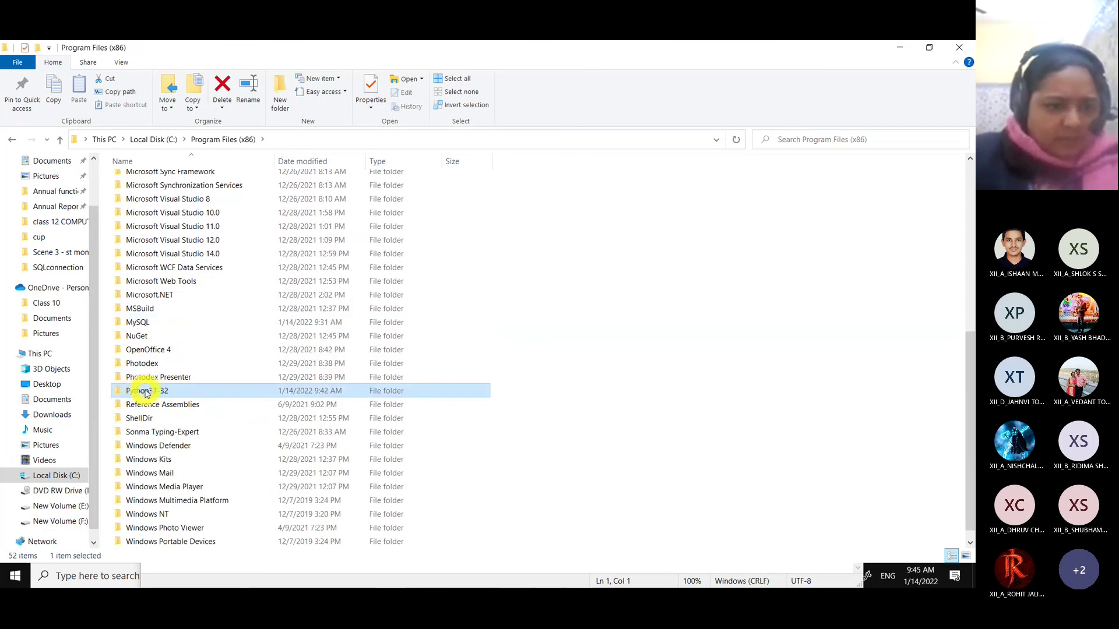
double_click(152, 391)
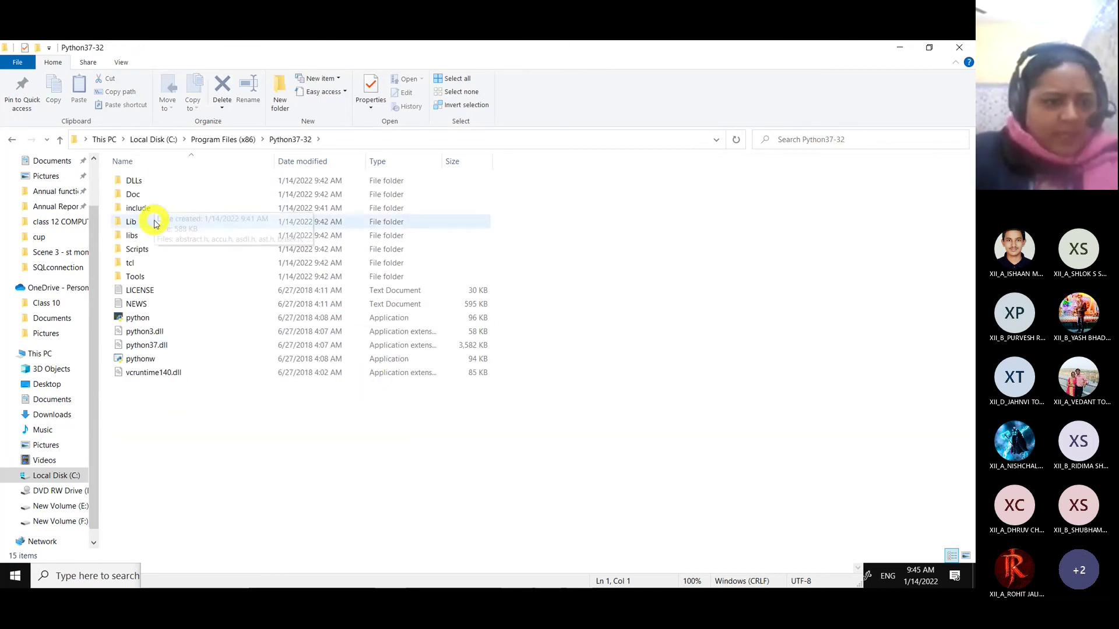
double_click(147, 250)
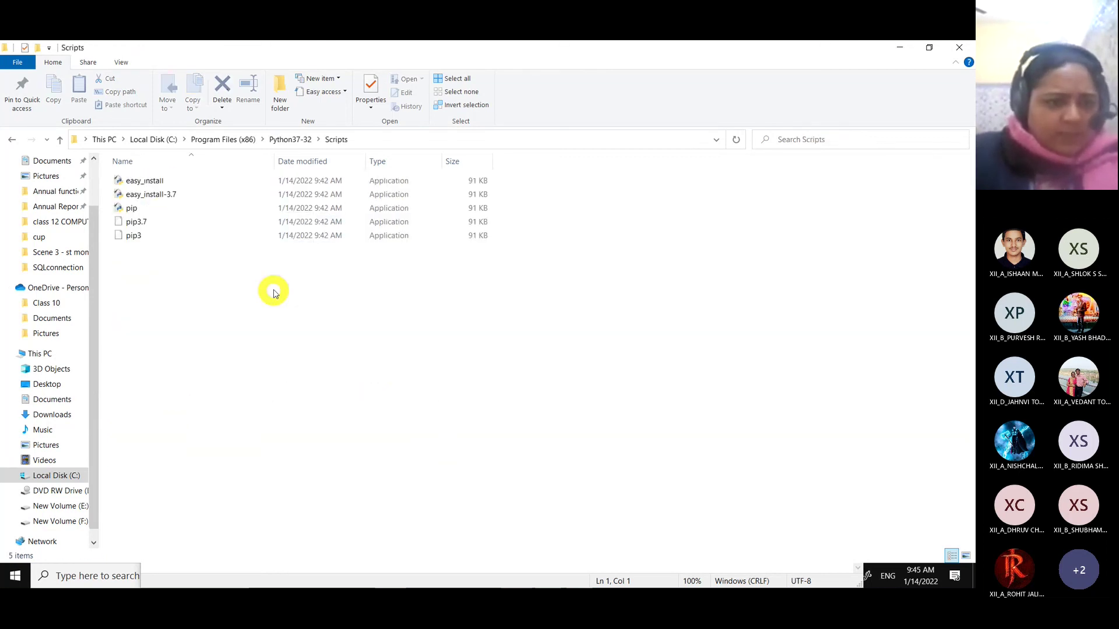
Copy the Scripts folder's full path from the address bar.
left_click(379, 138)
right_click(176, 141)
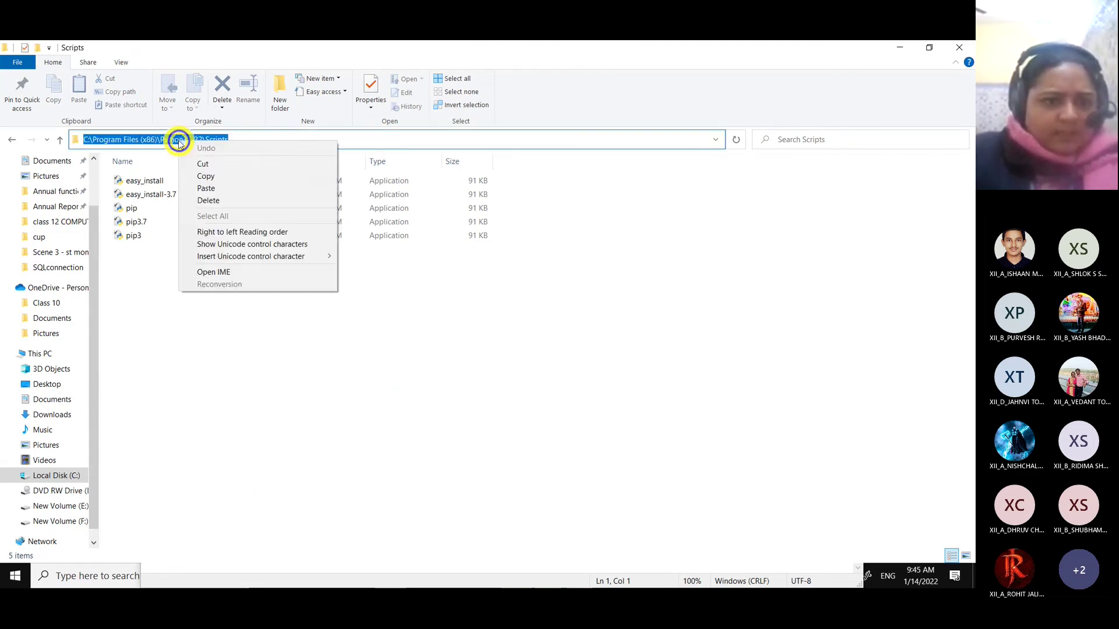
left_click(235, 177)
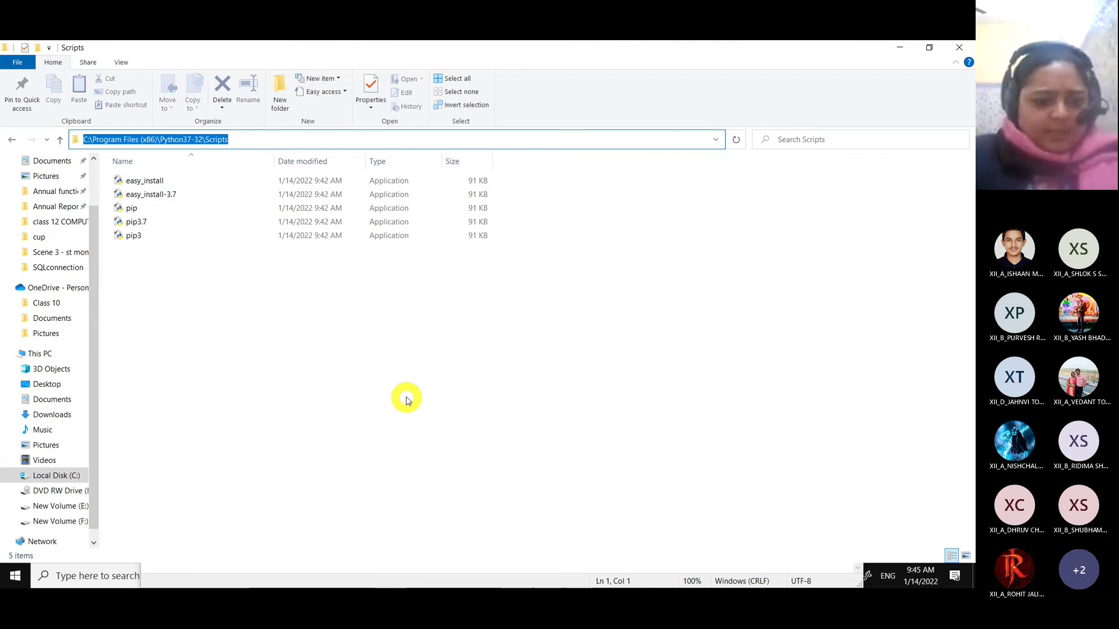
Reach Environment Variables through This PC's Properties and Advanced system settings.
key("super+d")
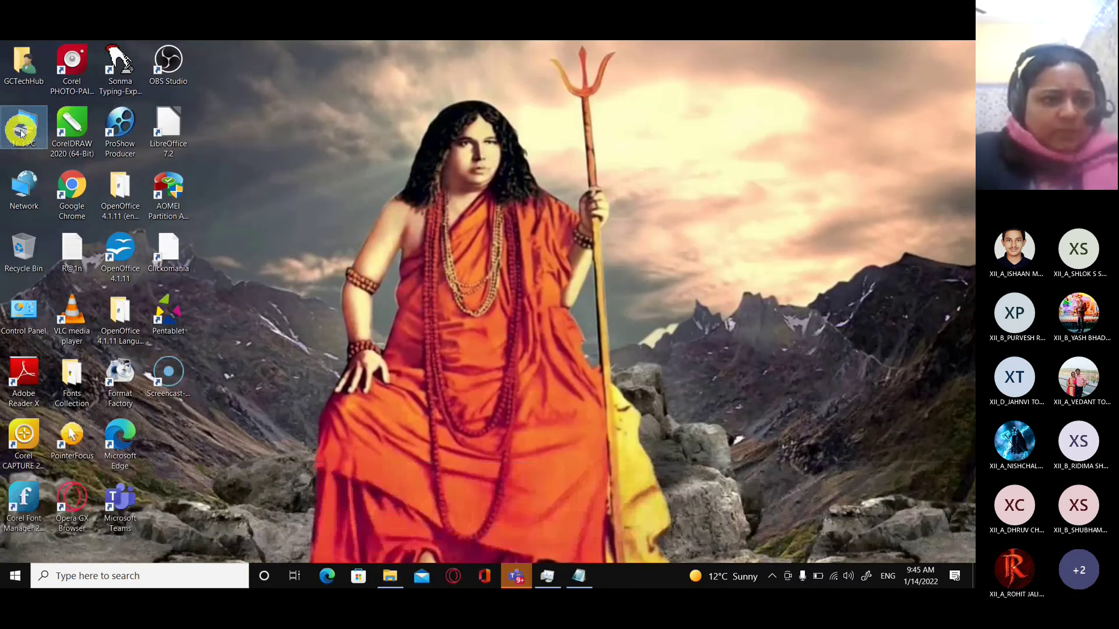
right_click(21, 133)
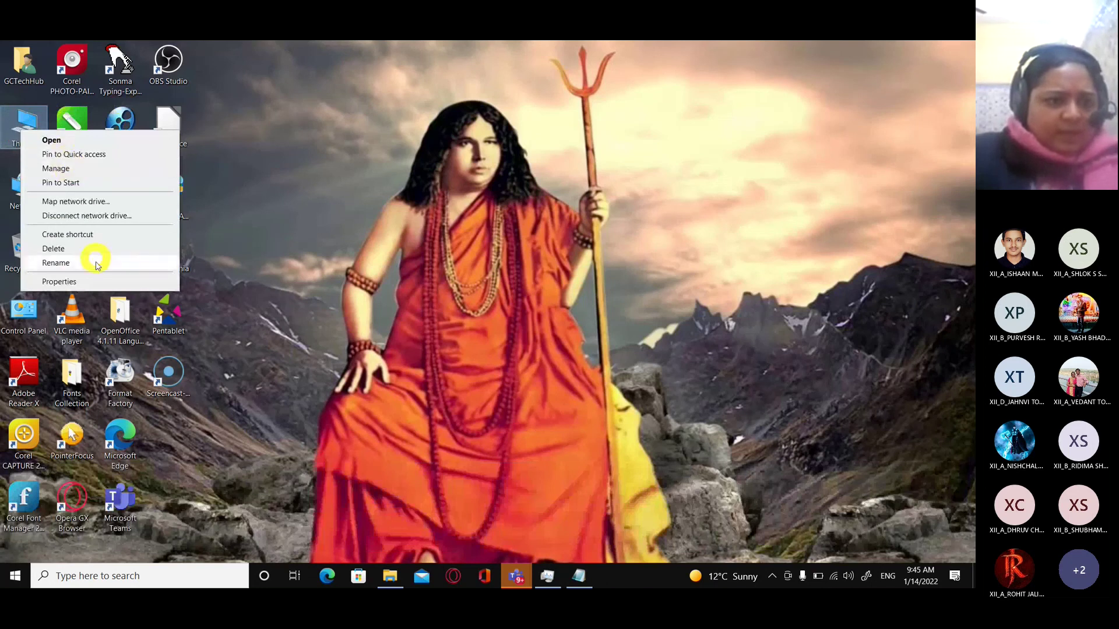
left_click(95, 281)
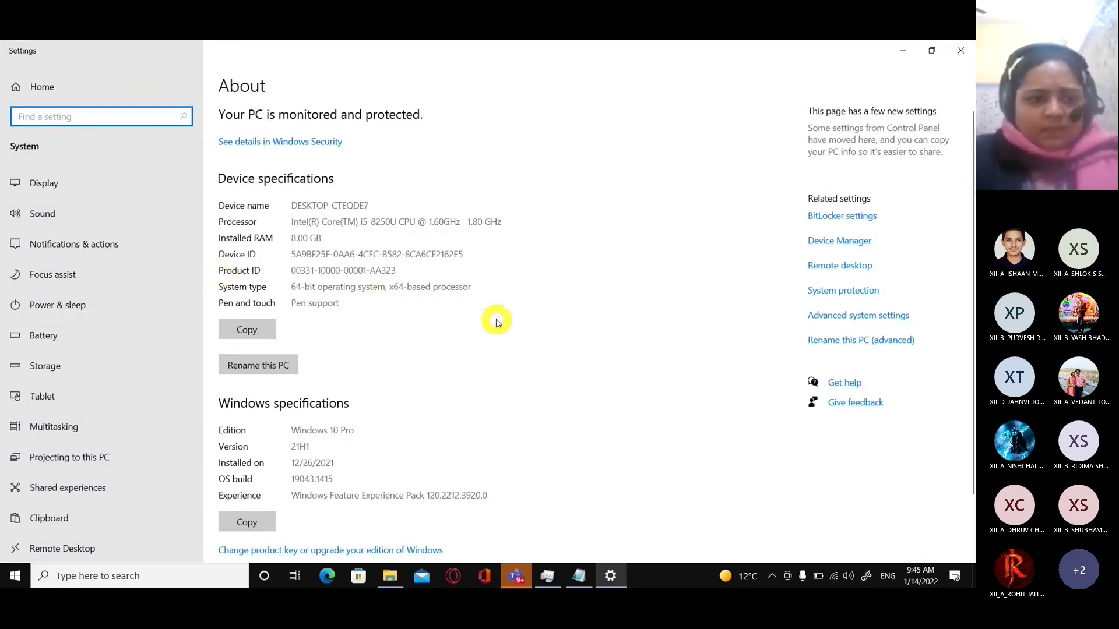
left_click(871, 320)
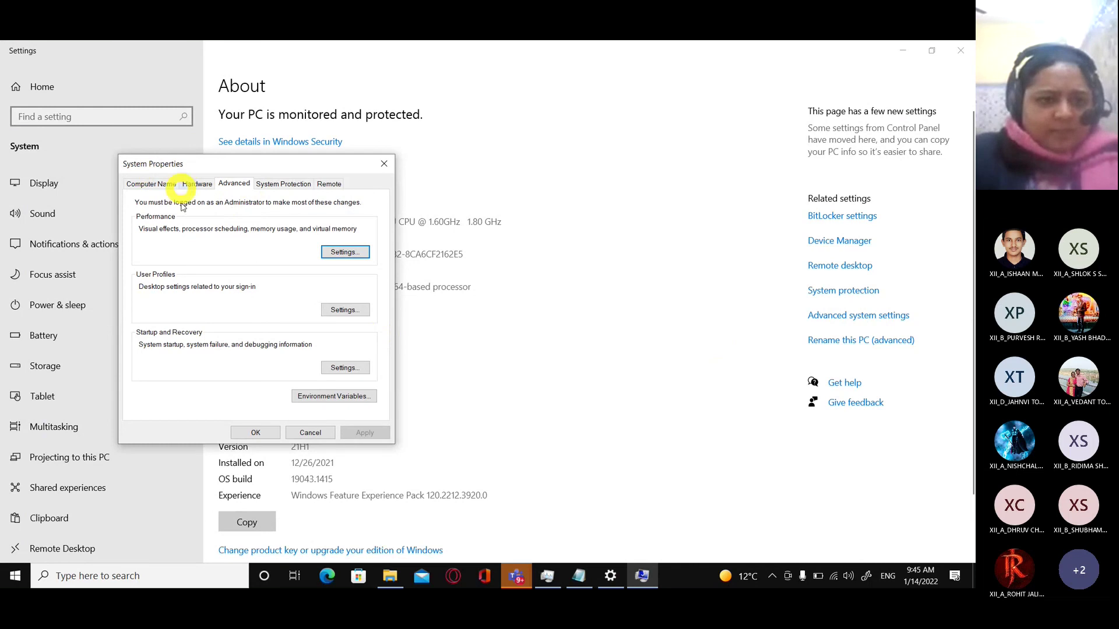
left_click(337, 397)
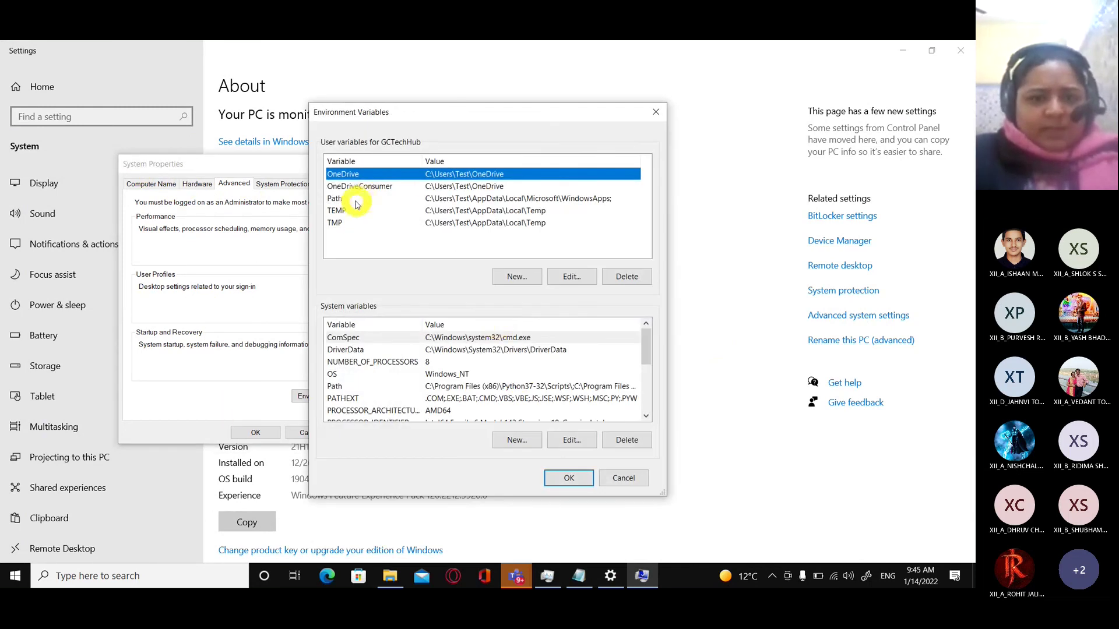
Add C:\Program Files (x86)\Python37-32\Scripts as a new entry in the user Path and save.
left_click(344, 199)
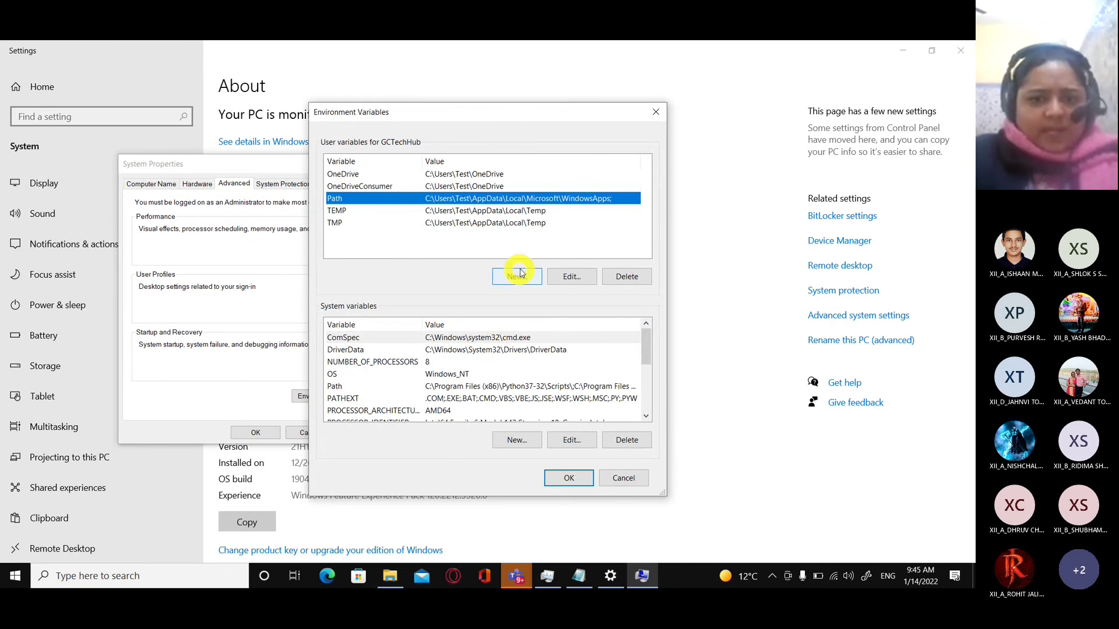
left_click(568, 277)
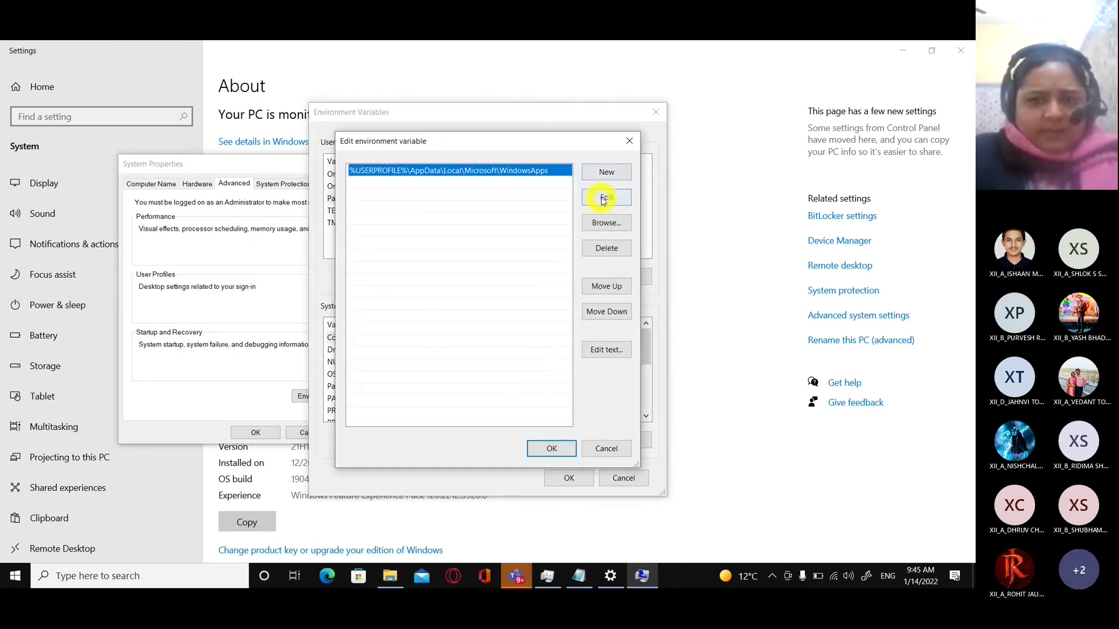
left_click(604, 178)
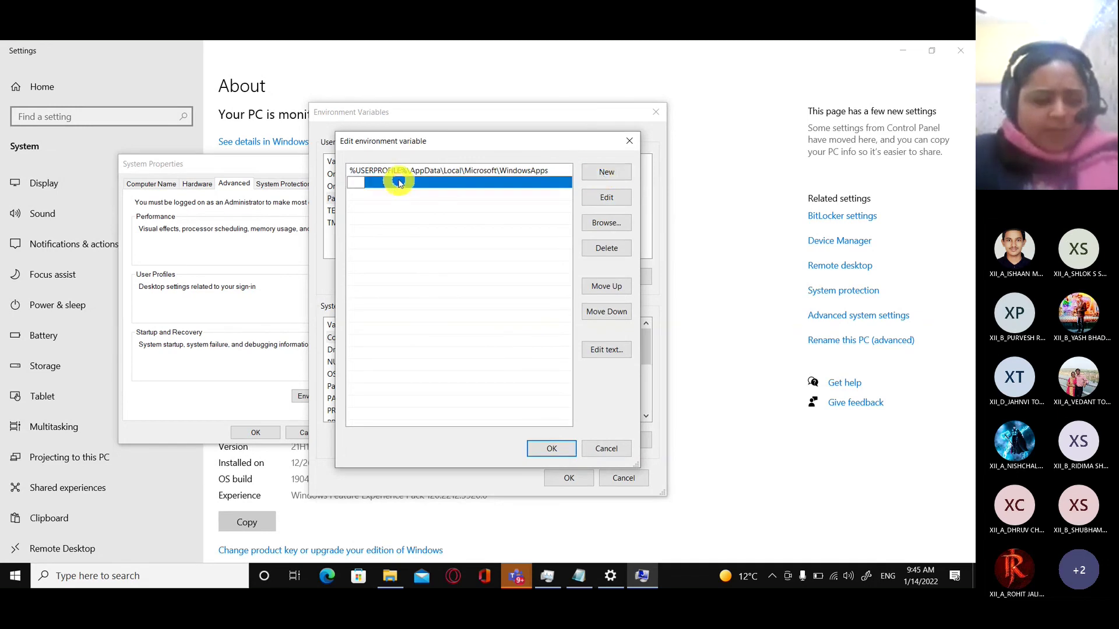
key("ctrl+v")
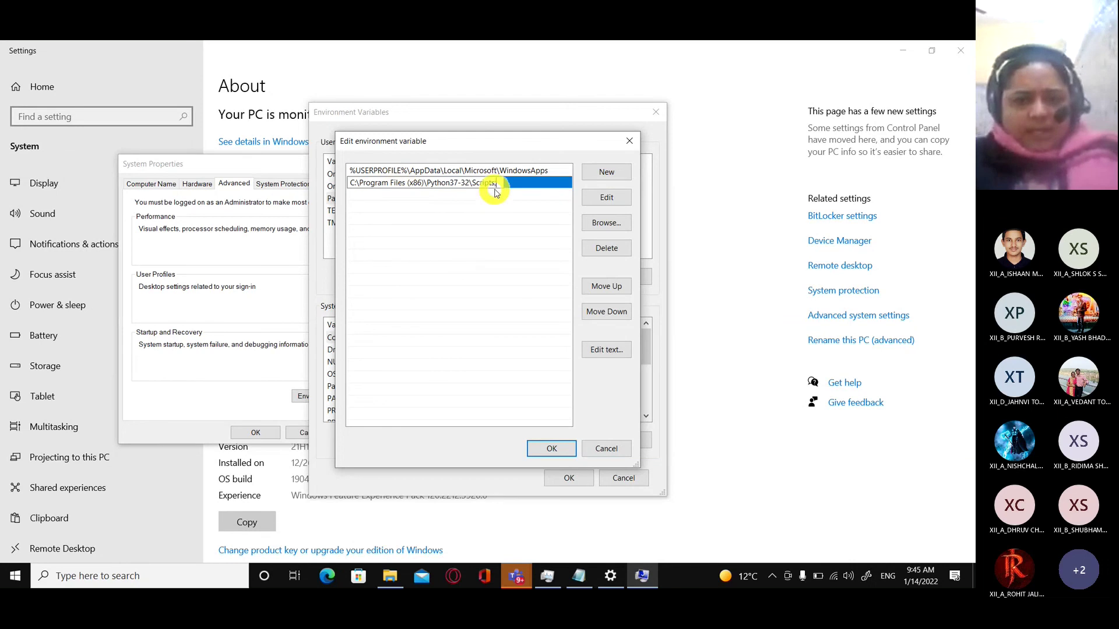
left_click(525, 188)
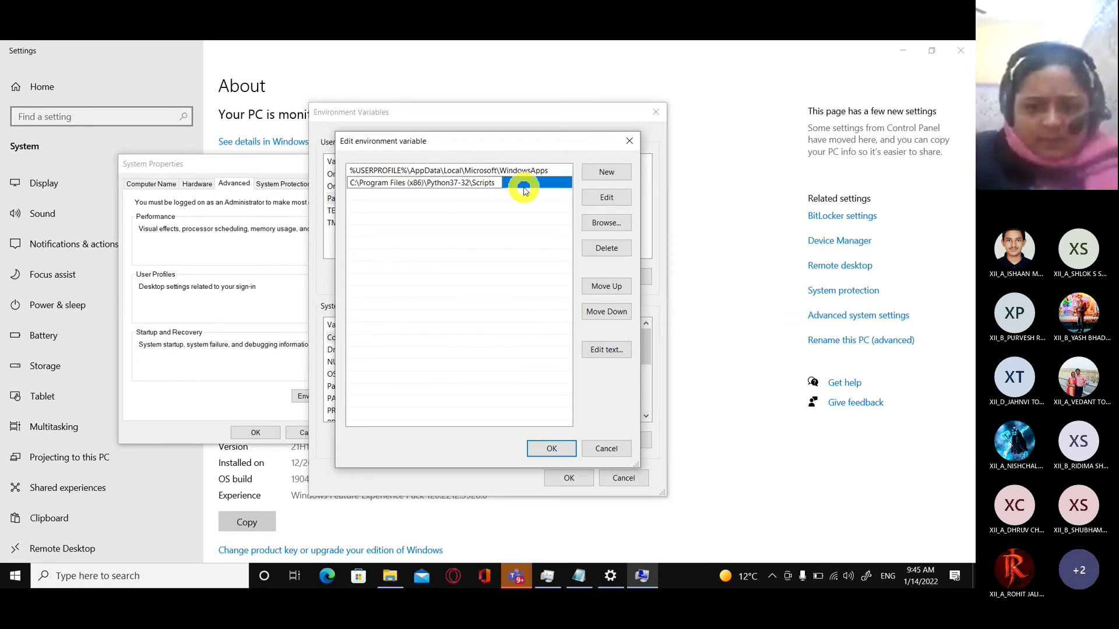
left_click(550, 448)
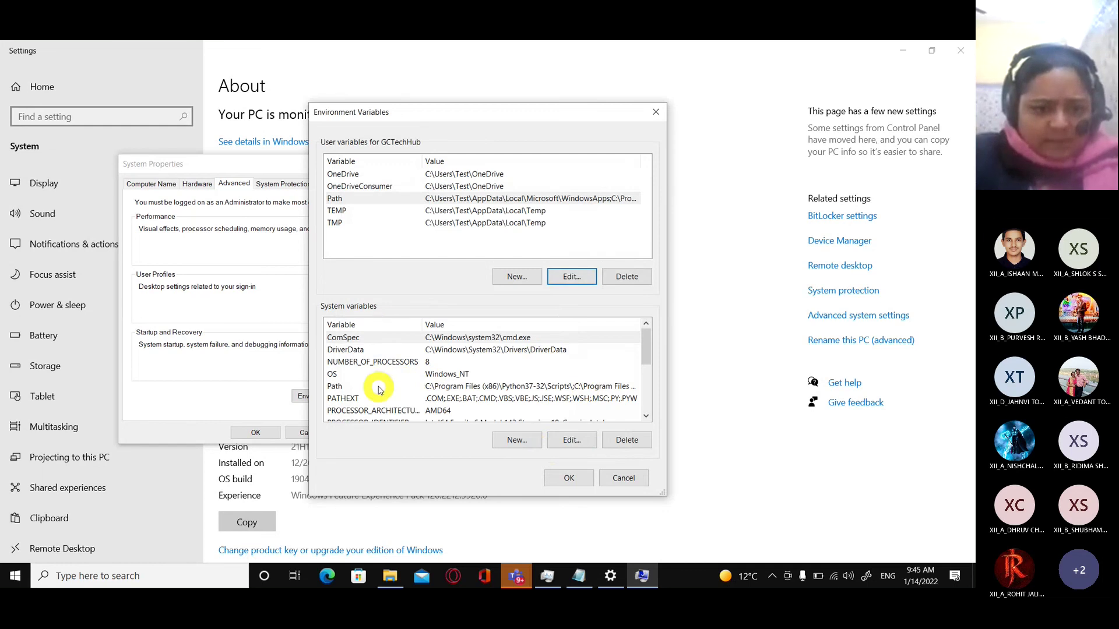
Try the Scripts path as a new system Path entry, then cancel and close Environment Variables.
left_click(339, 387)
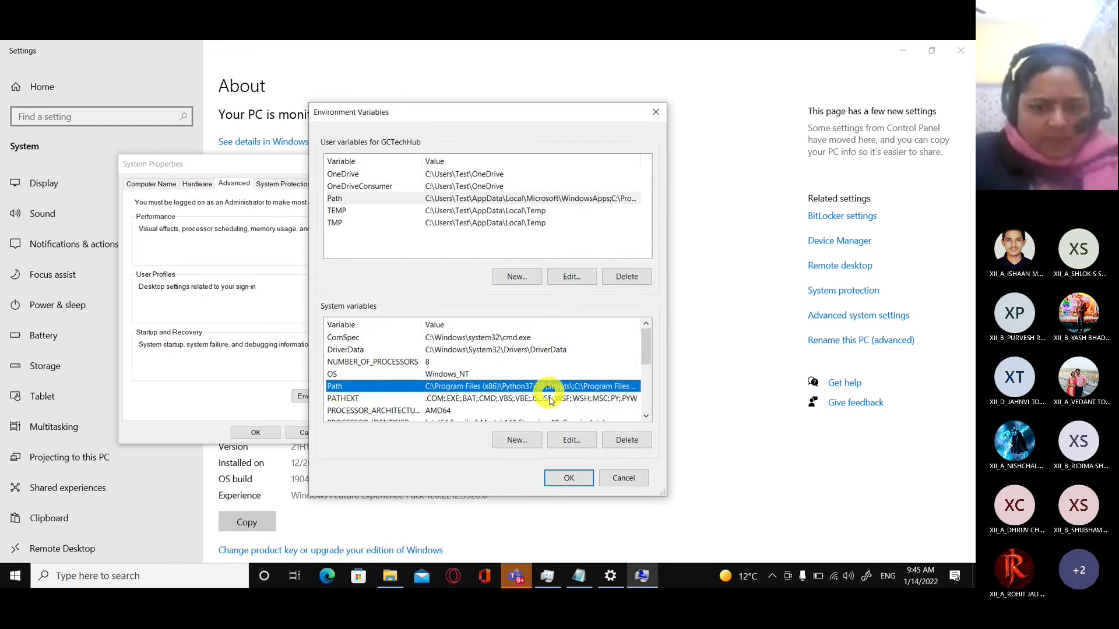
left_click(563, 440)
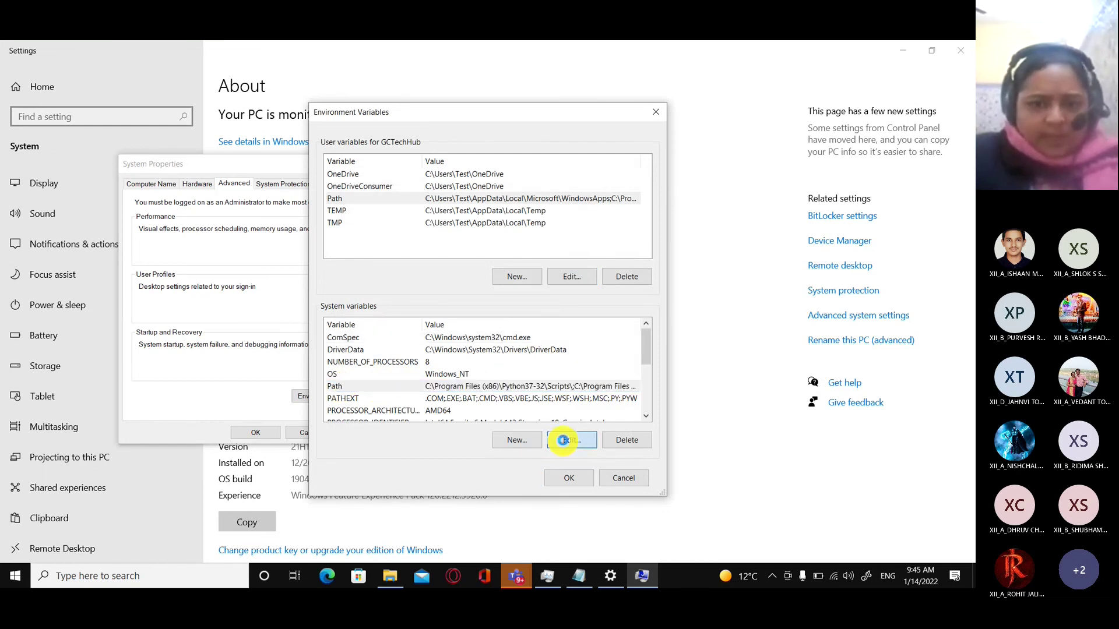
left_click(606, 172)
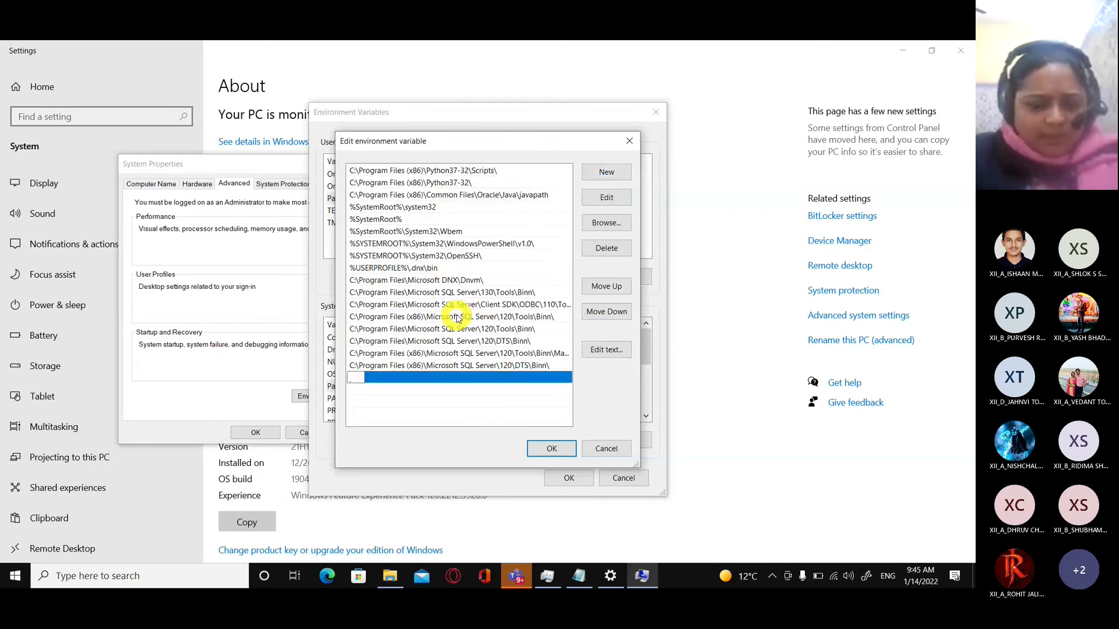
key("ctrl+v")
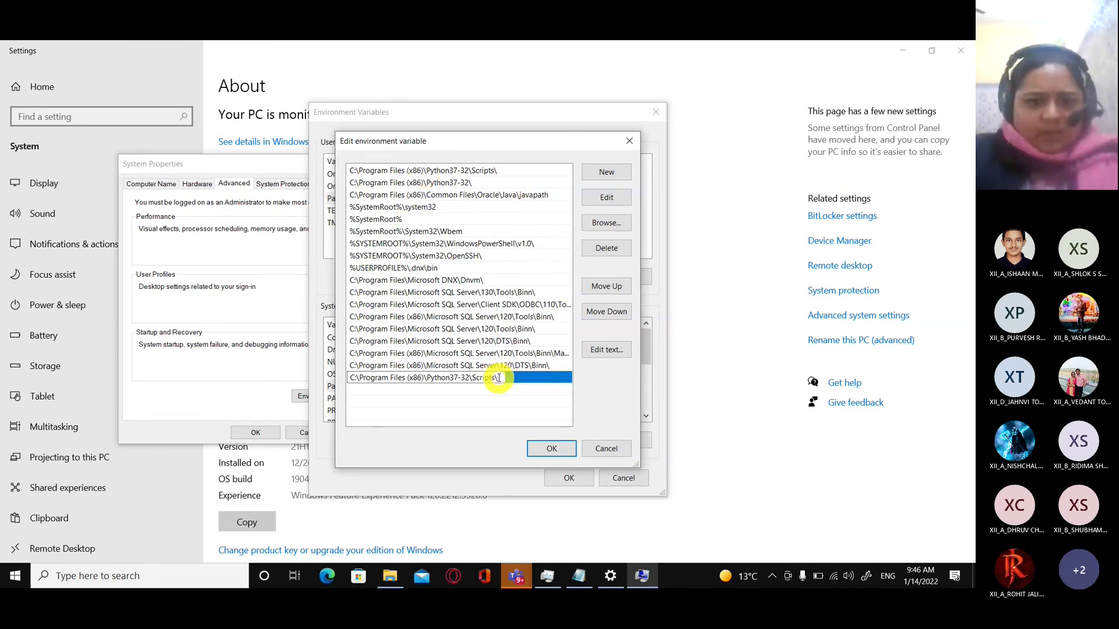
left_click_drag(502, 377, 309, 378)
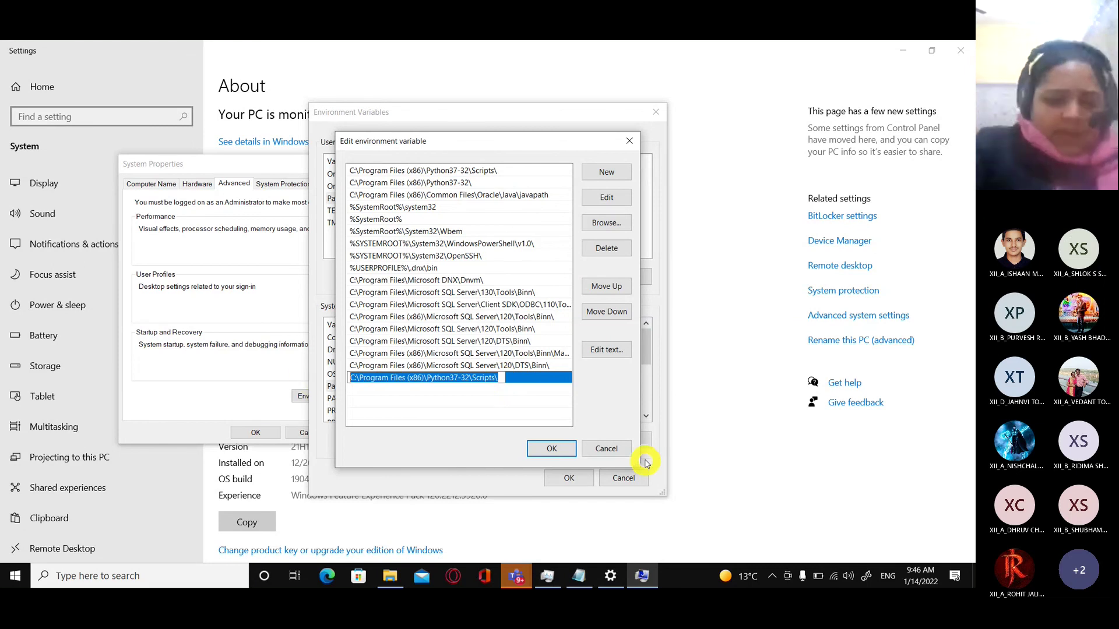
left_click(606, 450)
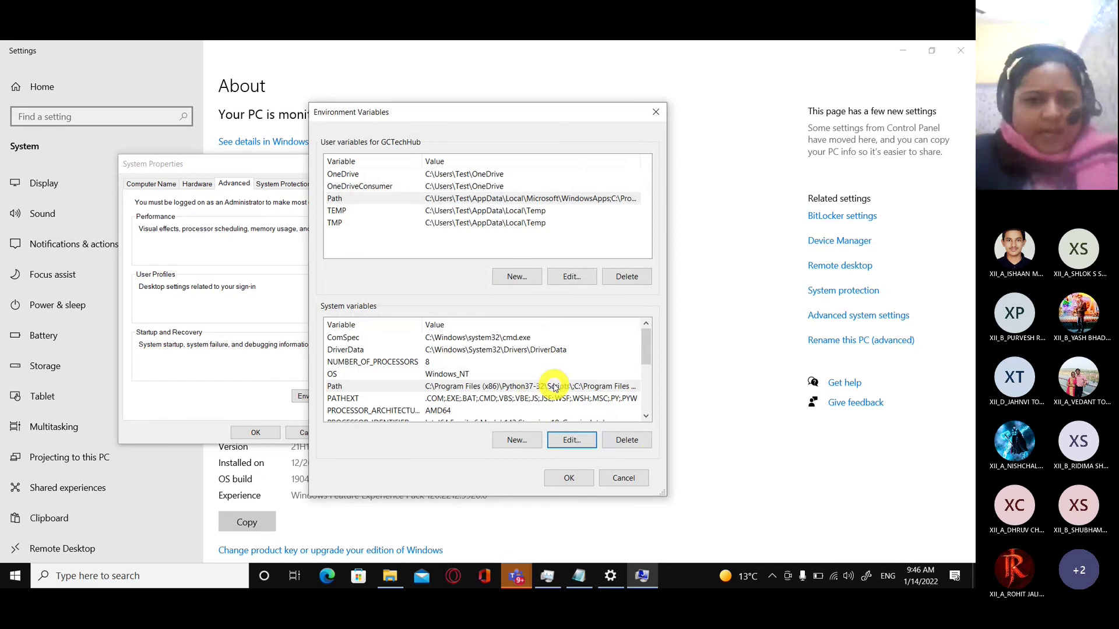
left_click(576, 478)
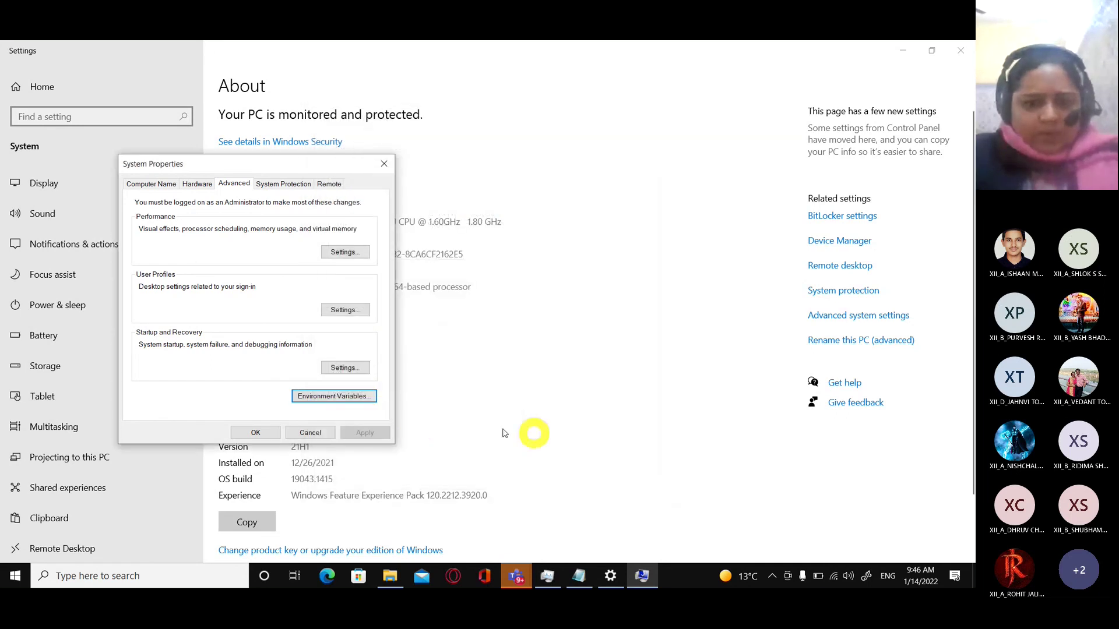
Close System Properties and Settings, abandon the Run box, and search Windows for cmd.
left_click(262, 432)
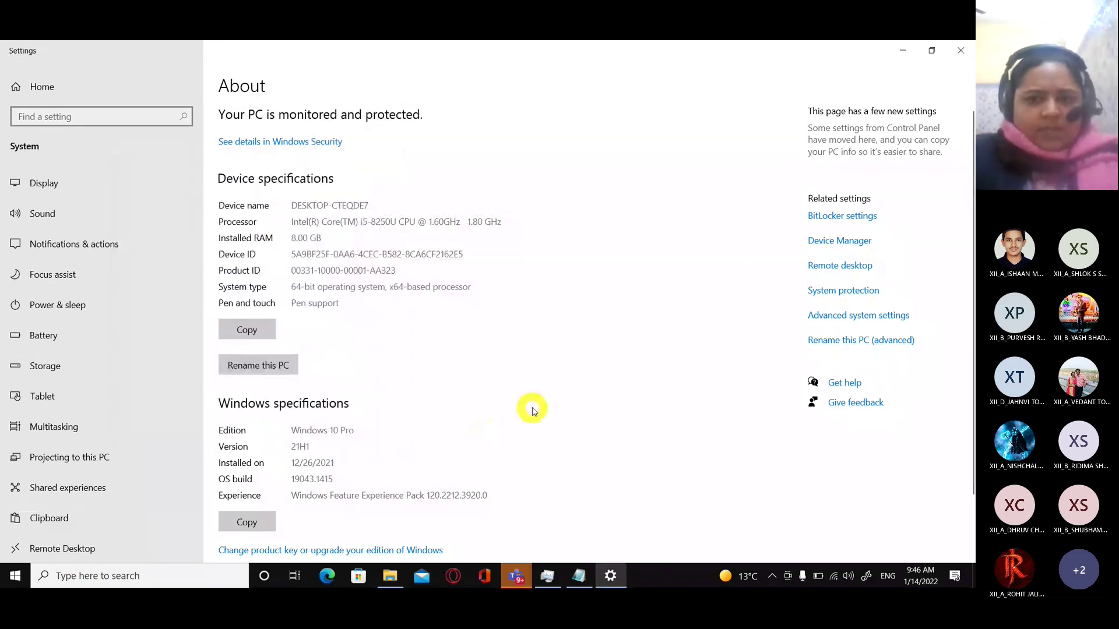
left_click(960, 50)
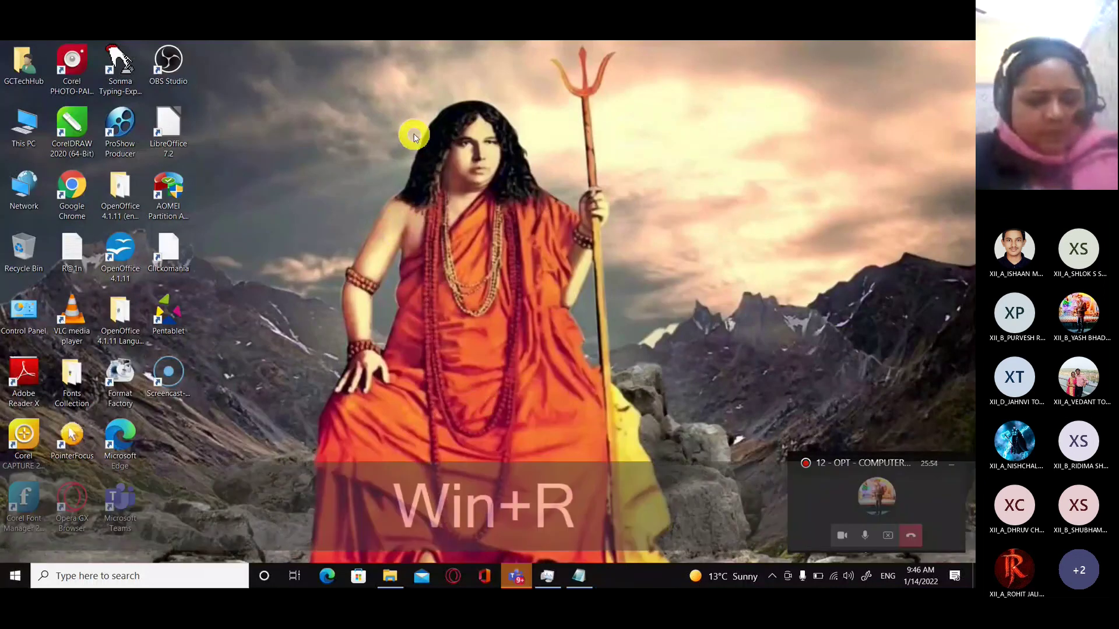
key("super+r")
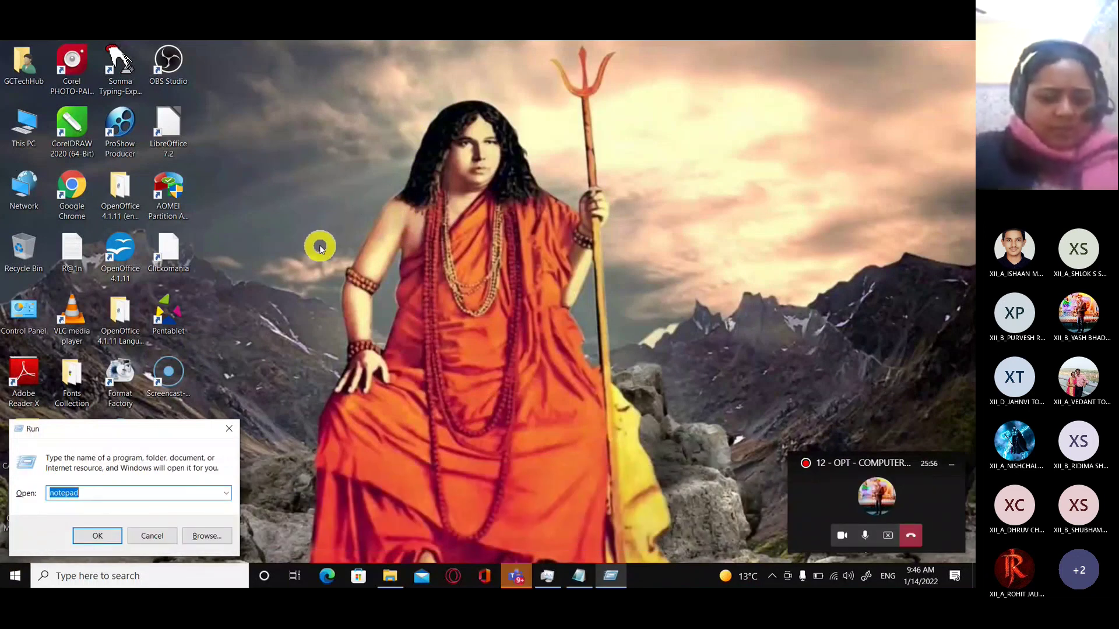
type("cmd")
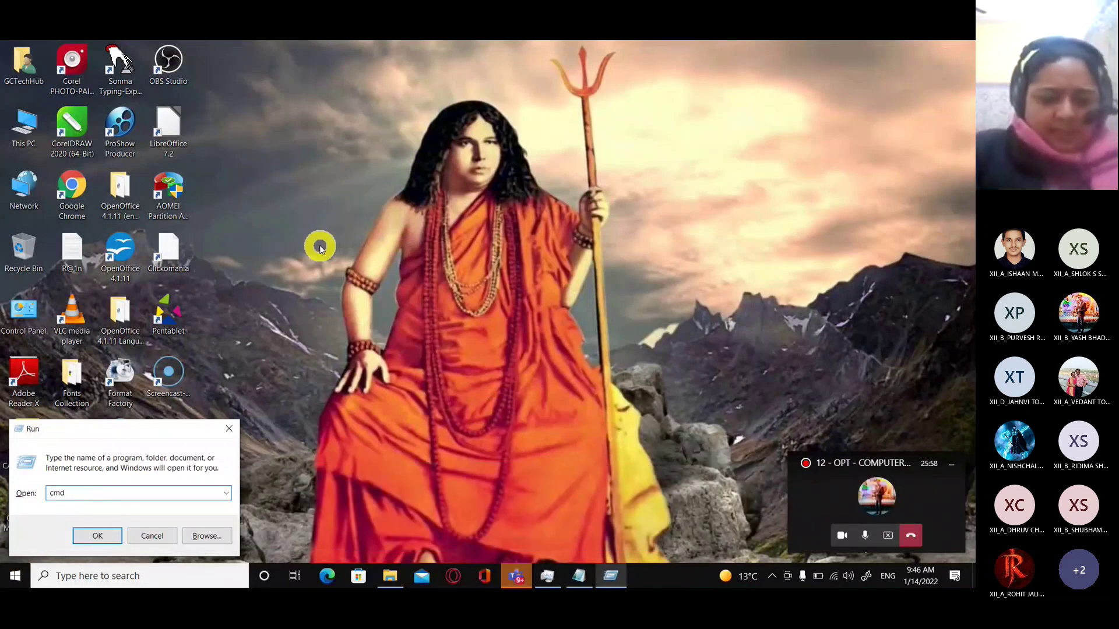
left_click(229, 429)
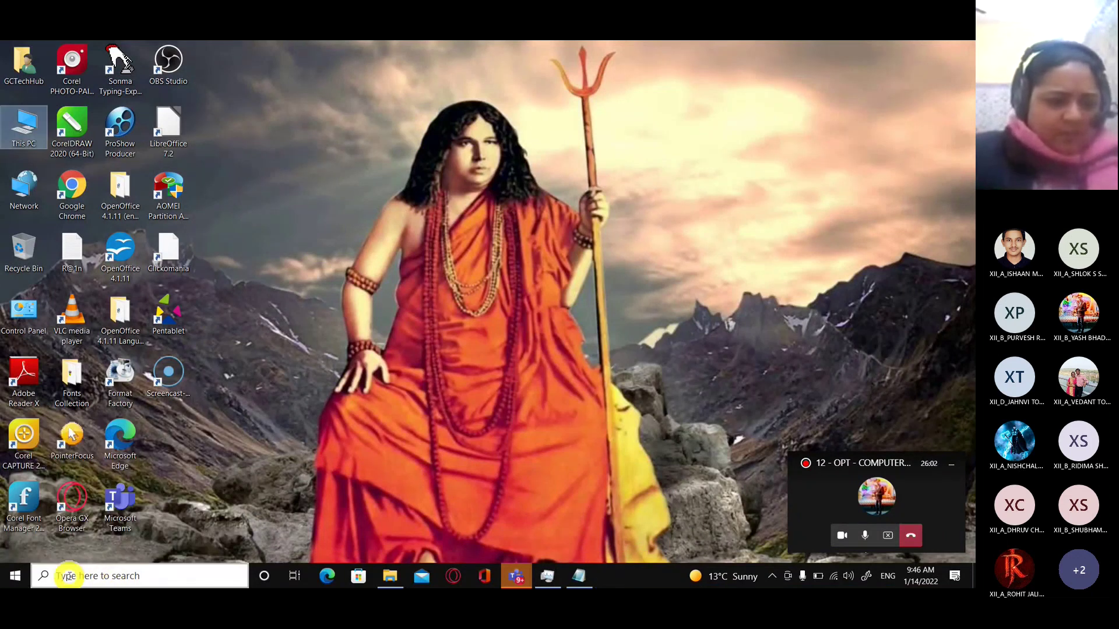
left_click(133, 577)
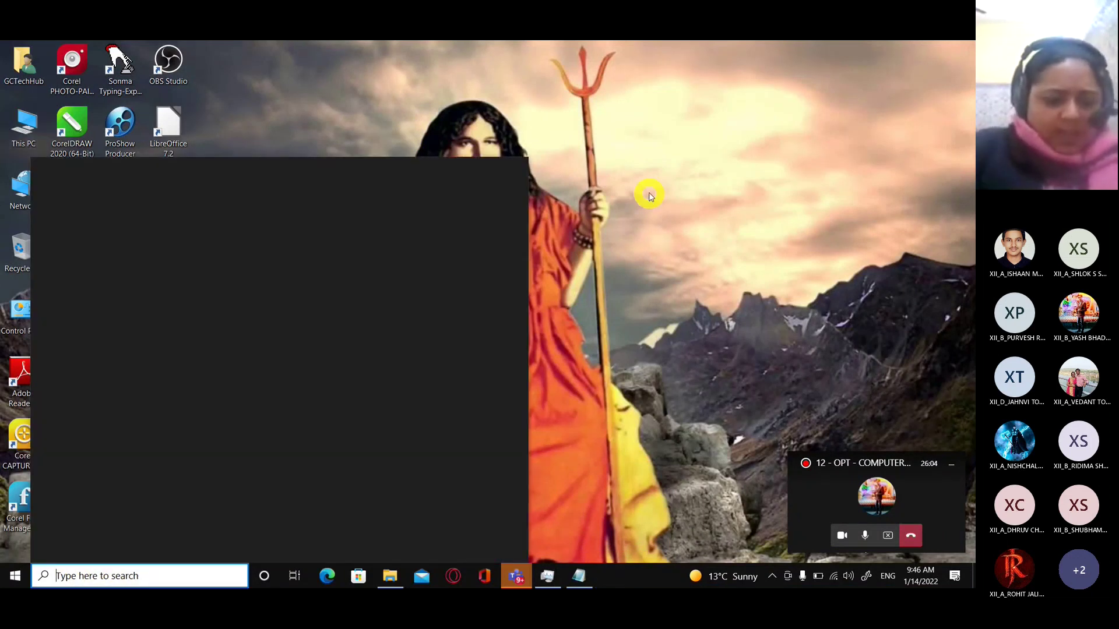
type("cmd")
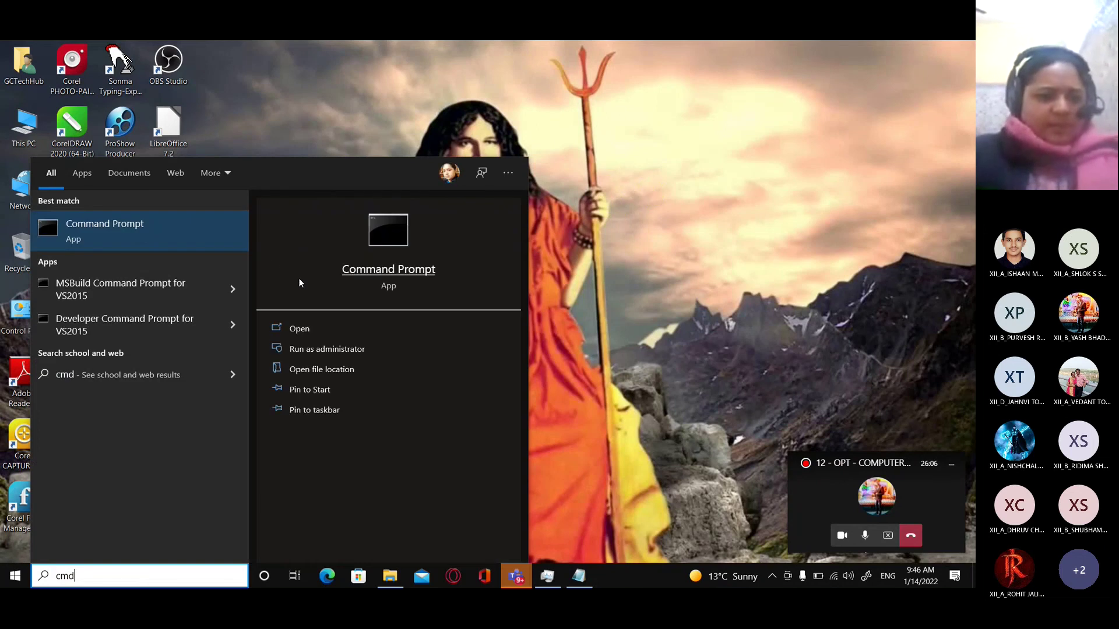
In an administrator Command Prompt, pip install mysql-connector-python, getting version 8.0.27 with protobuf 3.19.3.
left_click(337, 347)
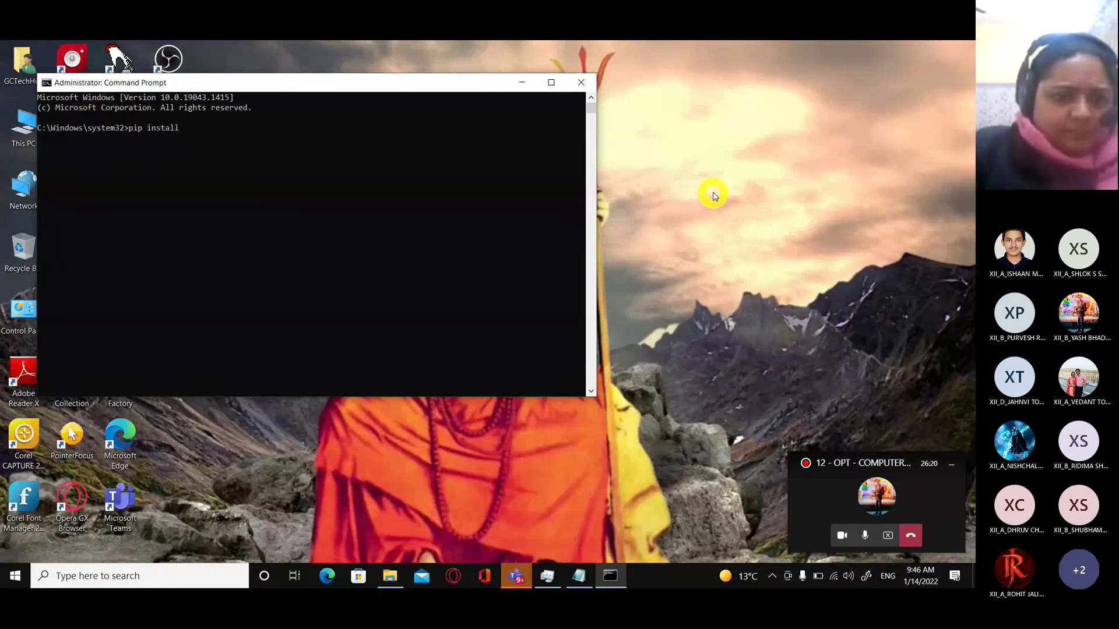
type("sql-connector-python")
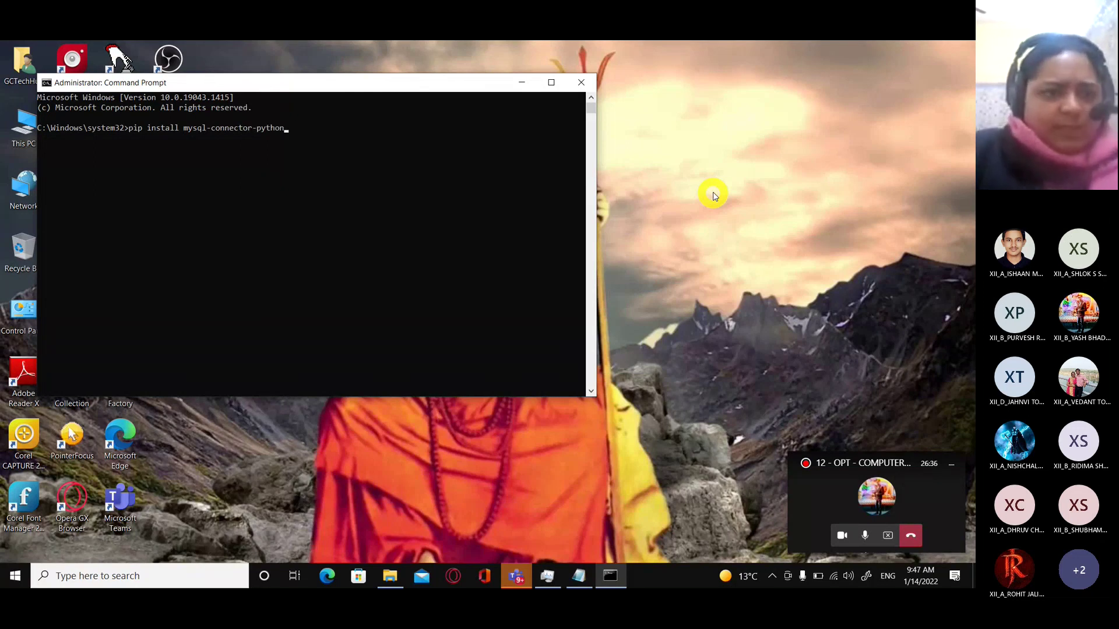
key("Return")
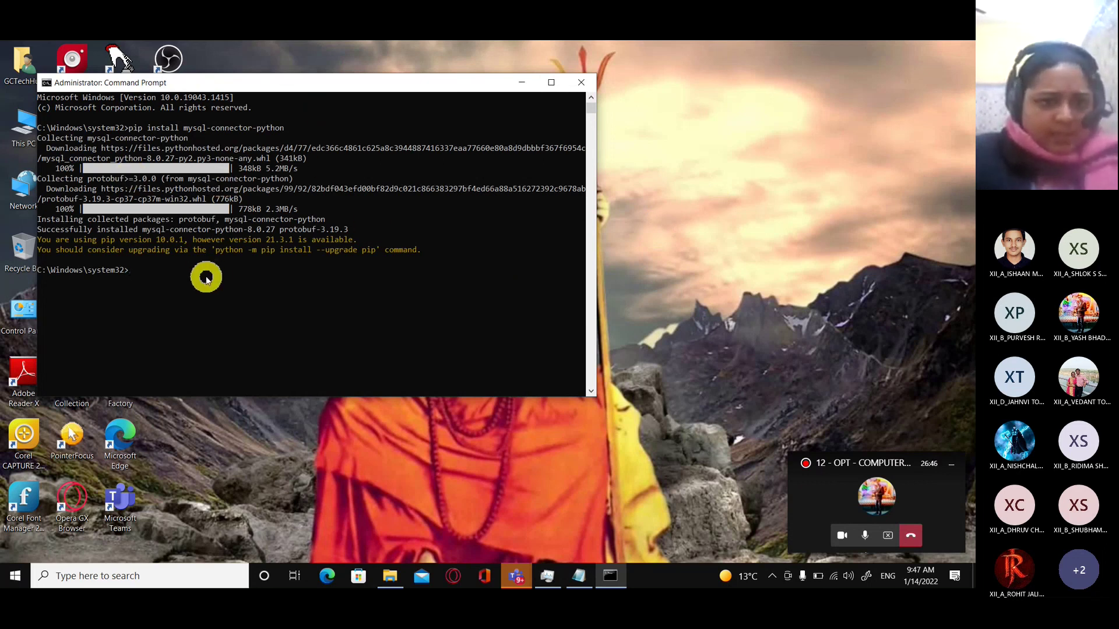
Close Command Prompt, pin IDLE and MySQL 5.7 Command Line Client to Start, then launch IDLE maximized.
left_click(585, 86)
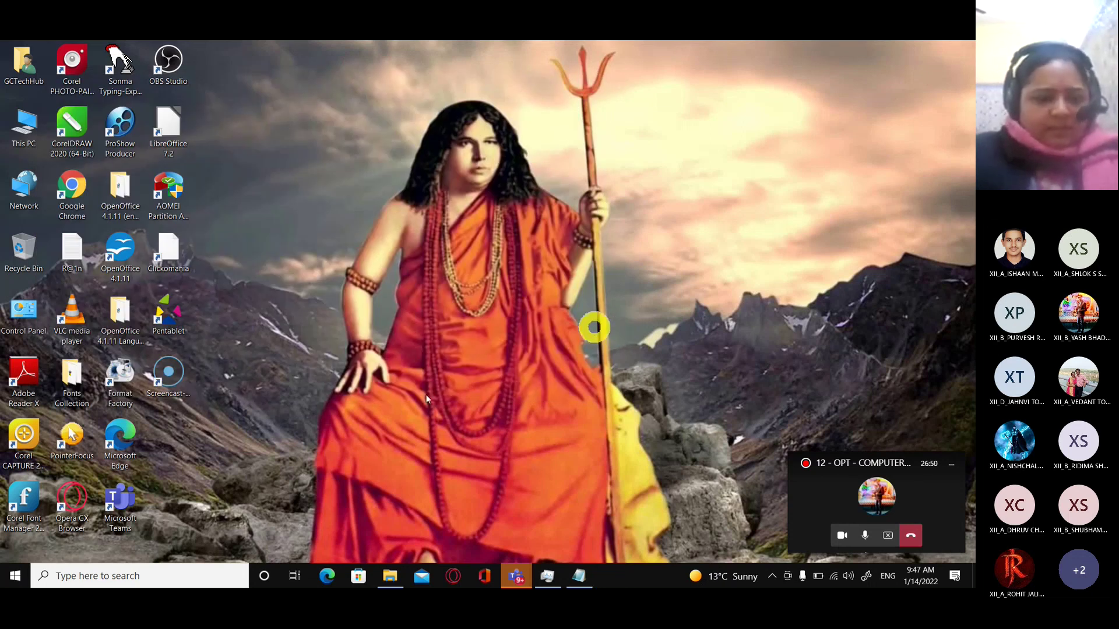
left_click(16, 576)
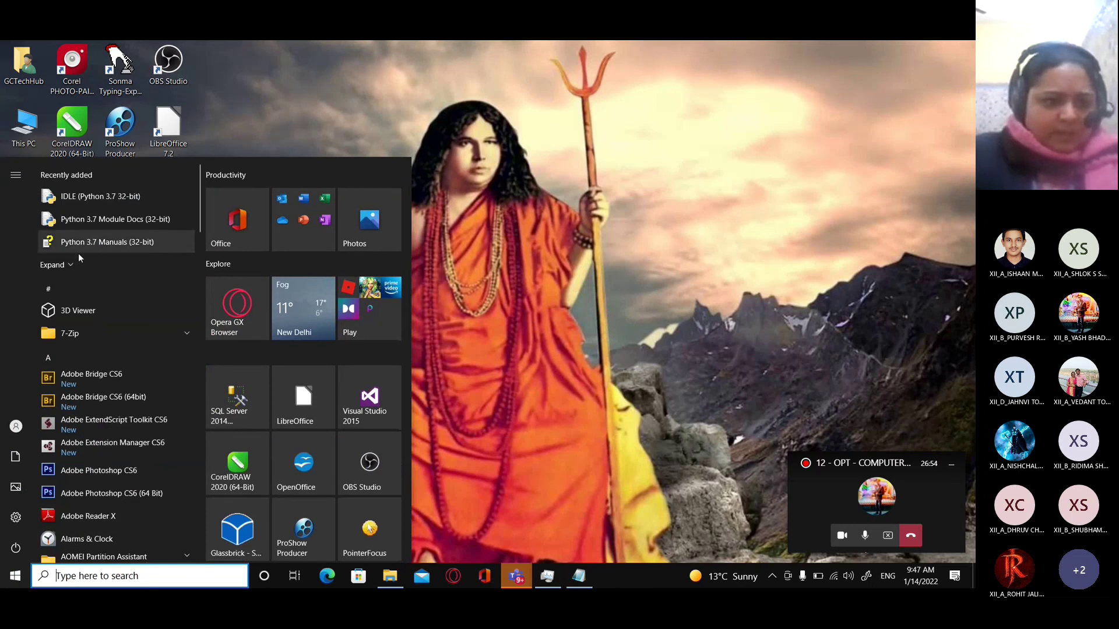
right_click(93, 194)
left_click(148, 214)
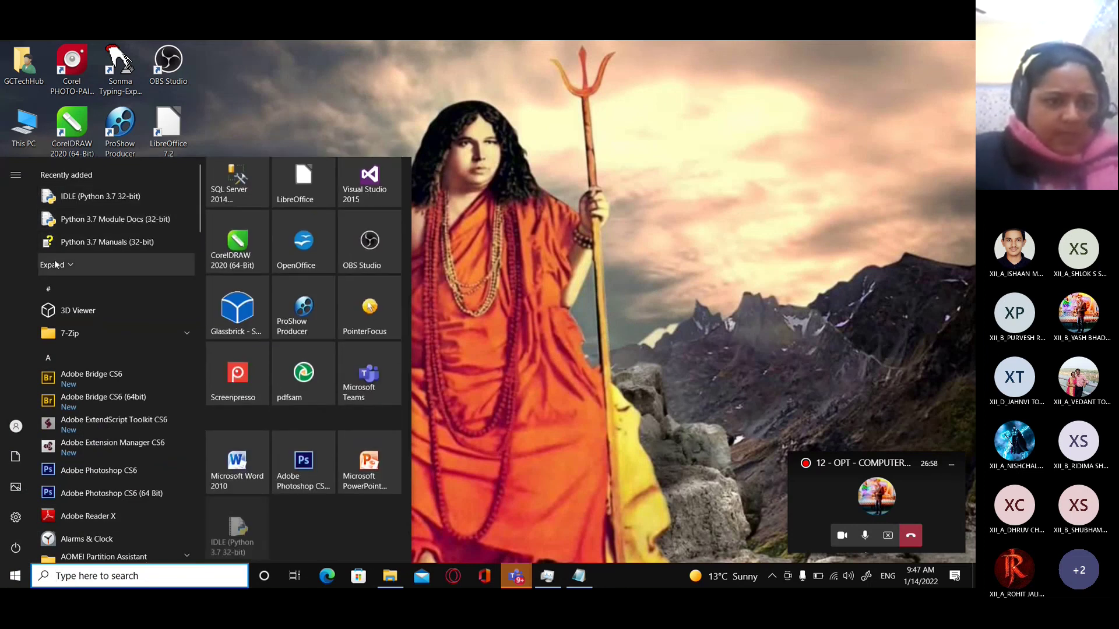
right_click(110, 288)
left_click(149, 302)
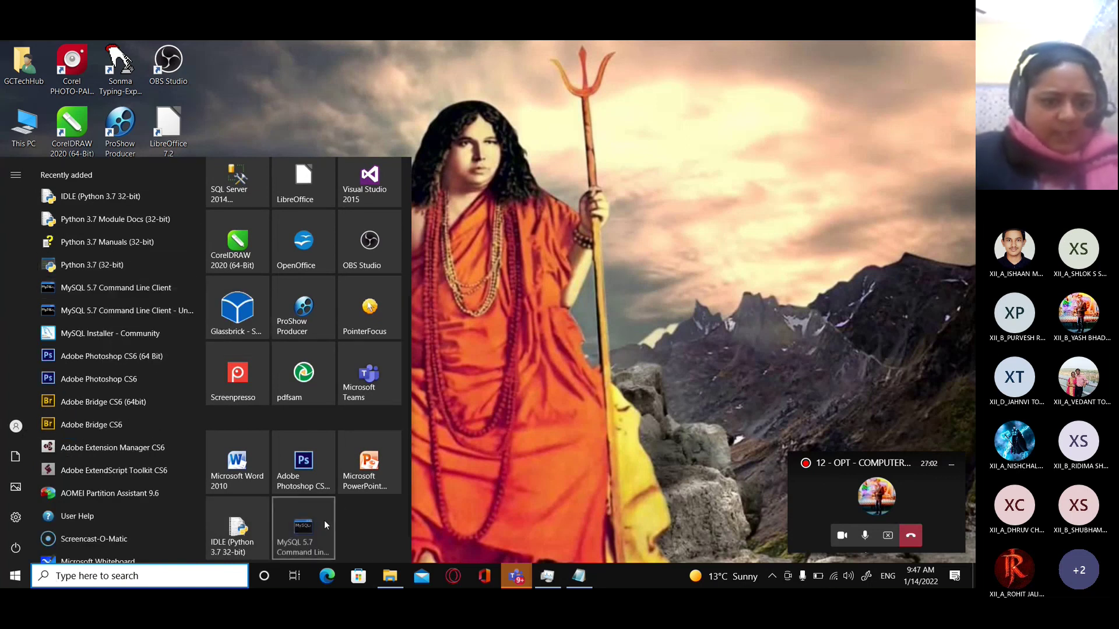
left_click(600, 309)
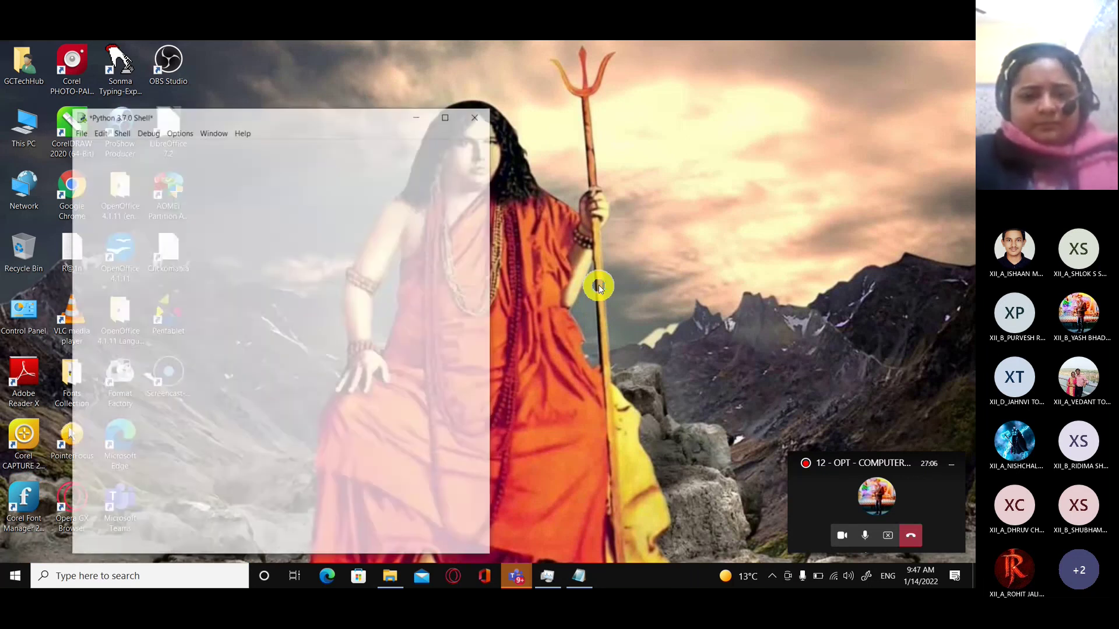
left_click(446, 116)
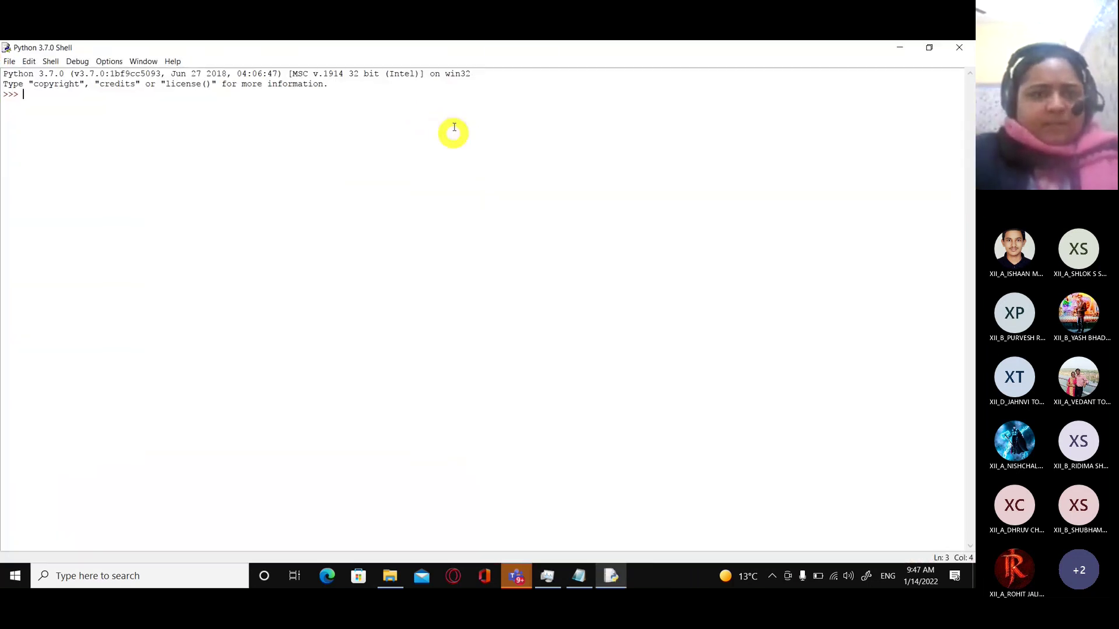
Set IDLE's shell font to Courier New, size 16, bold via Options > Configure IDLE.
left_click(109, 61)
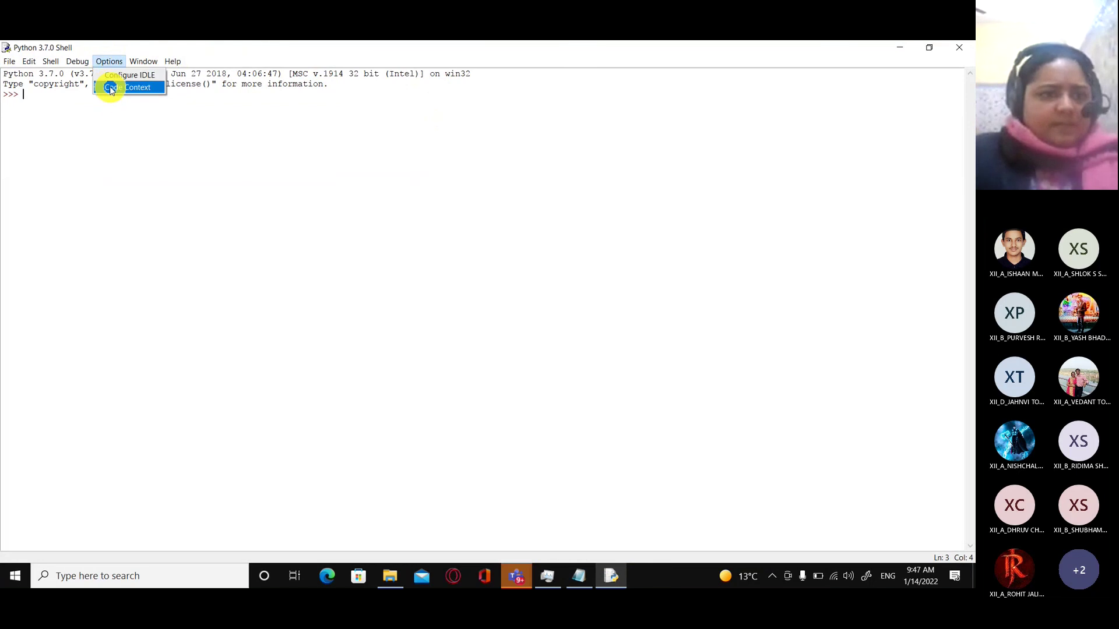
left_click(111, 89)
left_click(109, 61)
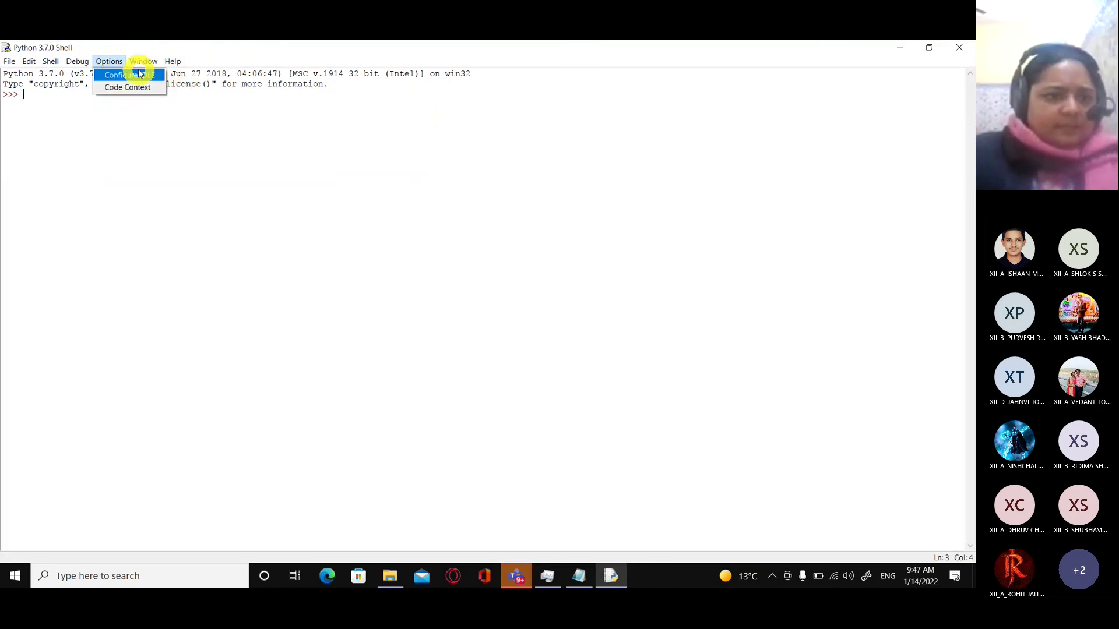
left_click(318, 174)
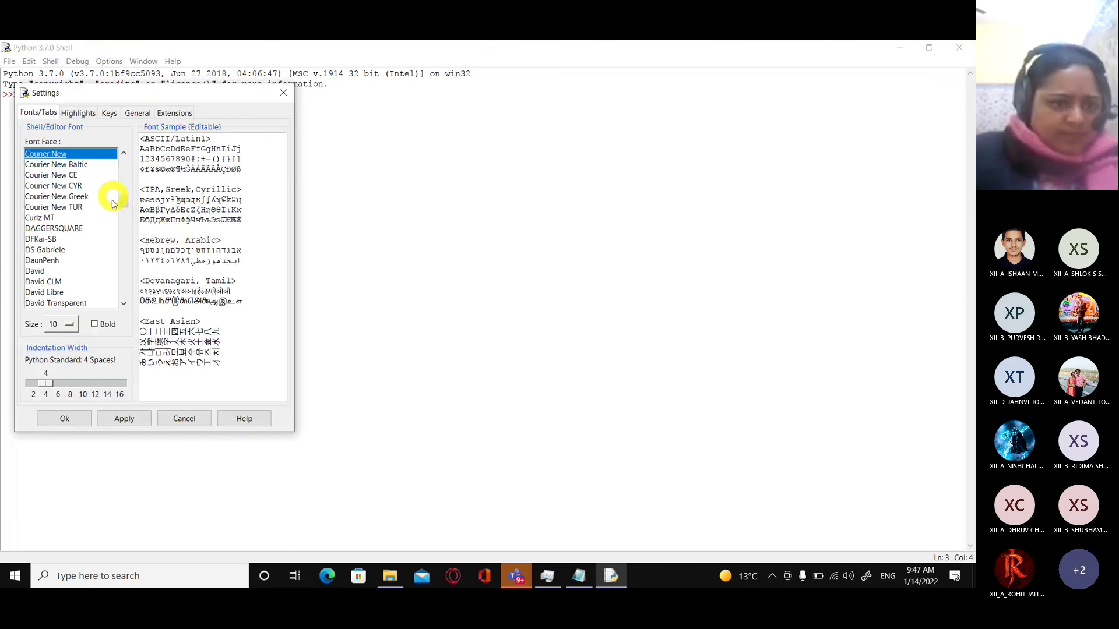
left_click(95, 325)
left_click(69, 325)
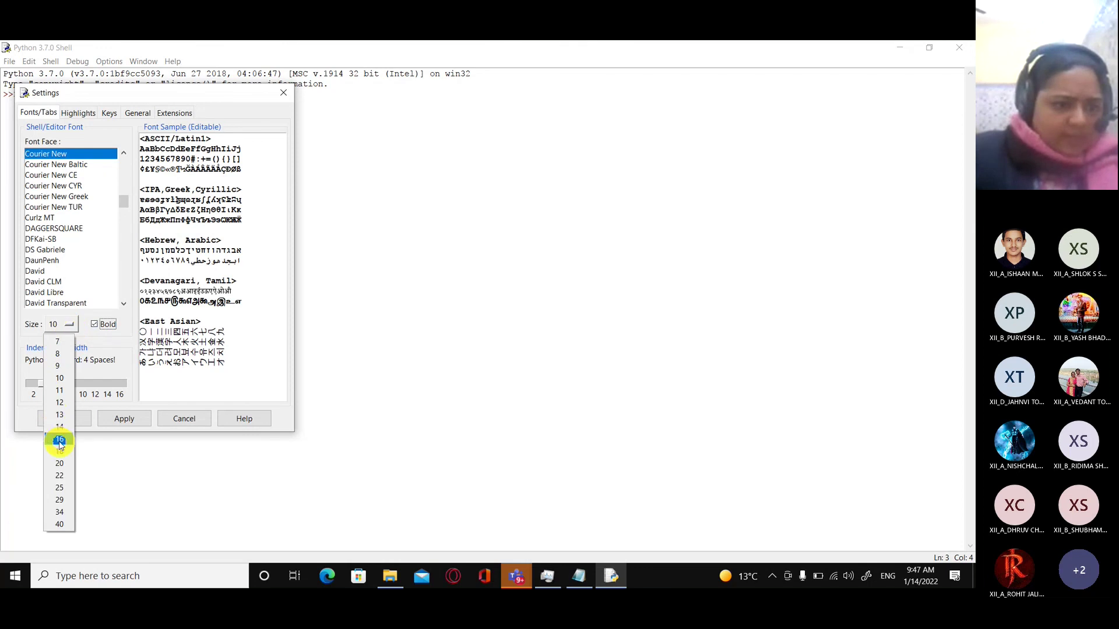
left_click(59, 441)
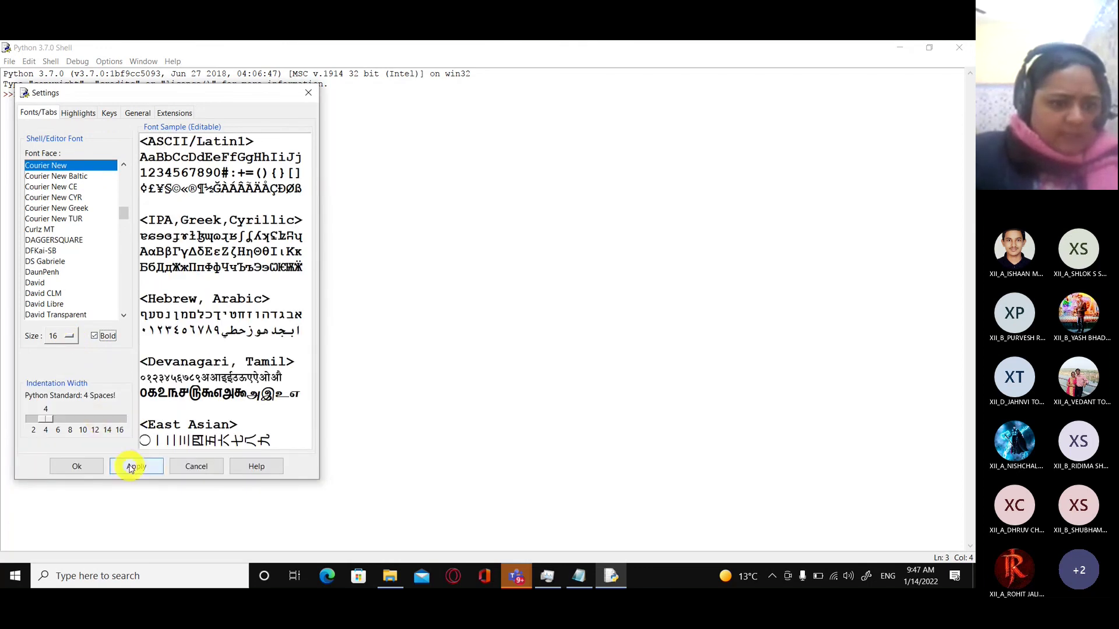
left_click(131, 466)
left_click(77, 467)
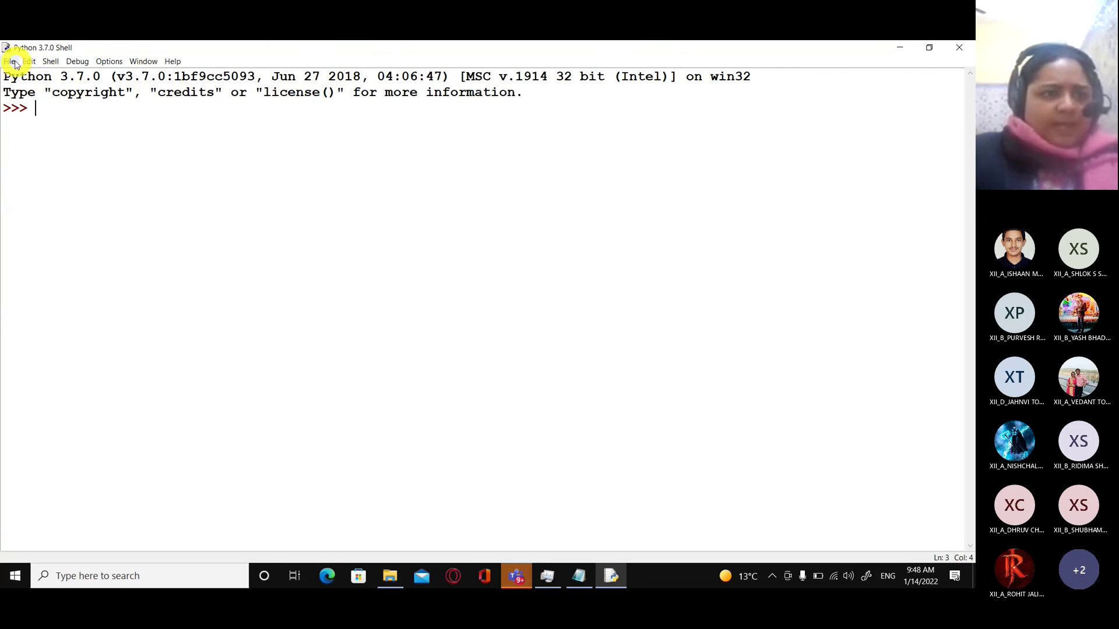
left_click(10, 61)
Create a new file, cancel its save, and close the empty Untitled editor.
left_click(20, 77)
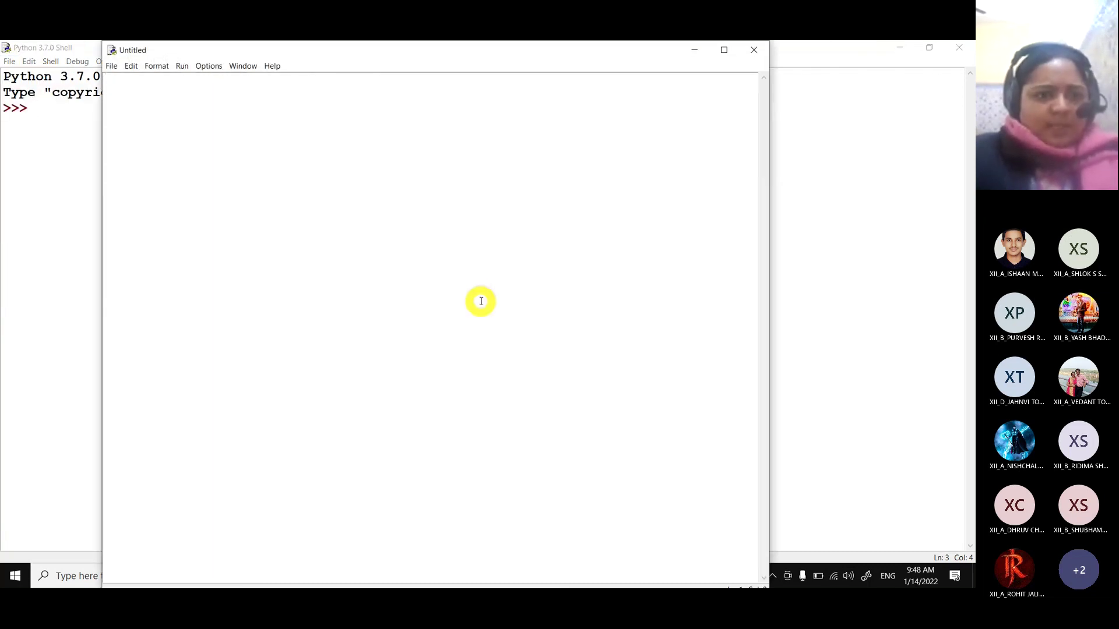
key("ctrl+s")
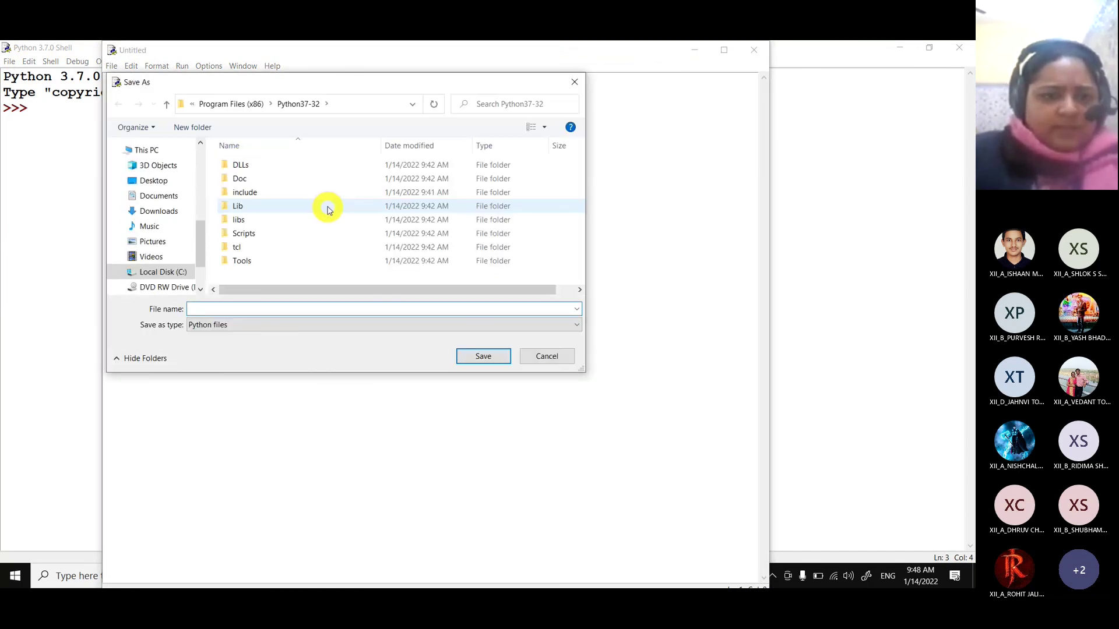
left_click(574, 85)
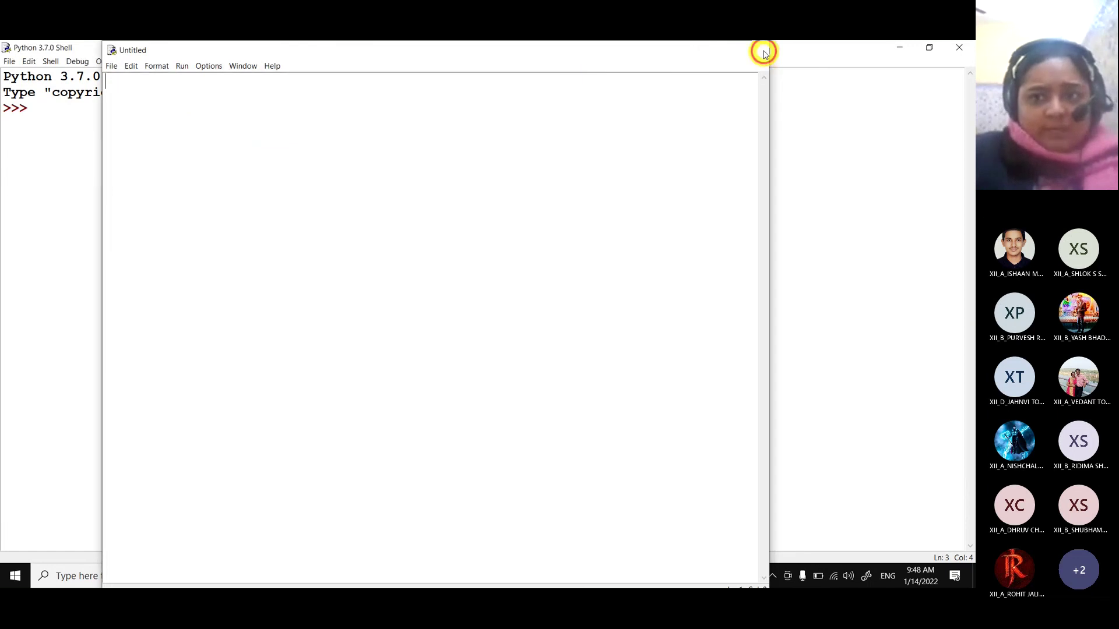
left_click(763, 50)
Open test.py from F:\soft\SQLconnection in an IDLE editor.
left_click(10, 61)
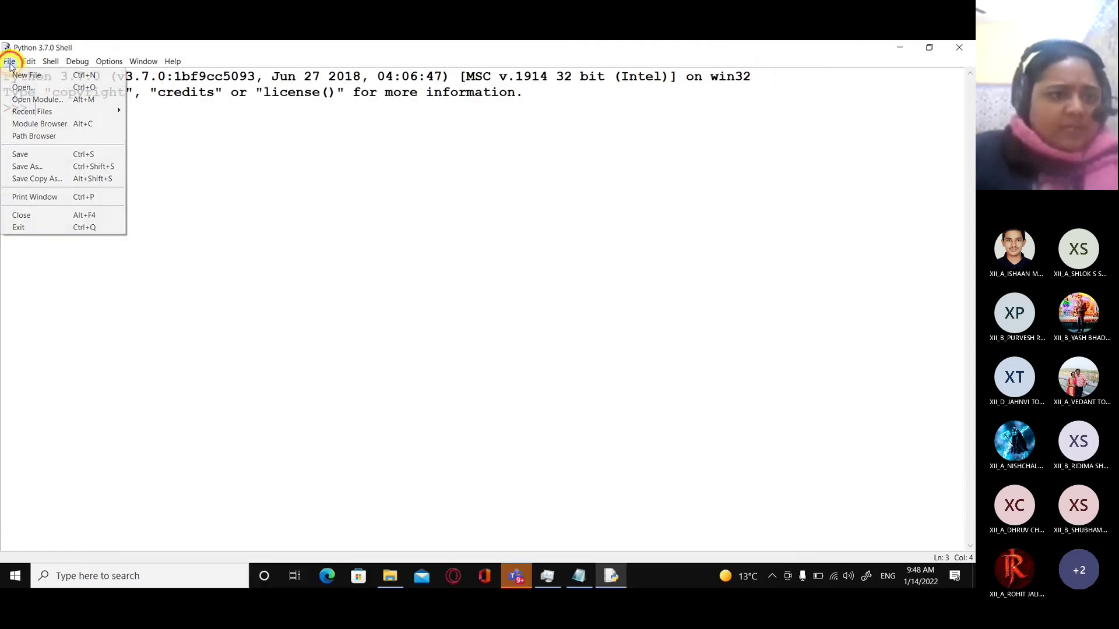
left_click(23, 87)
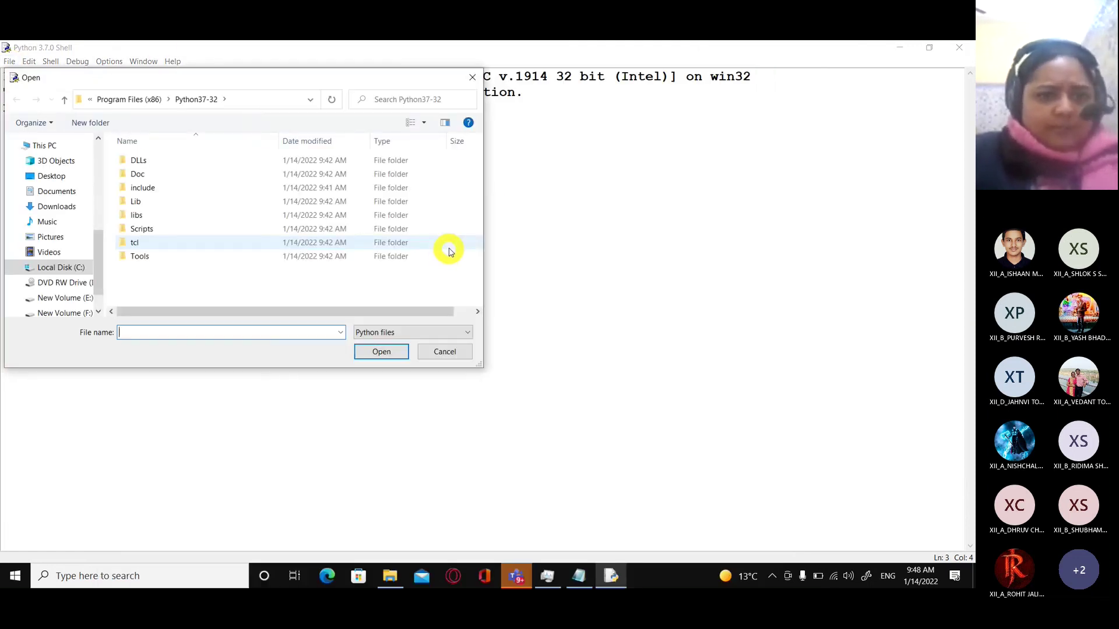
left_click(68, 311)
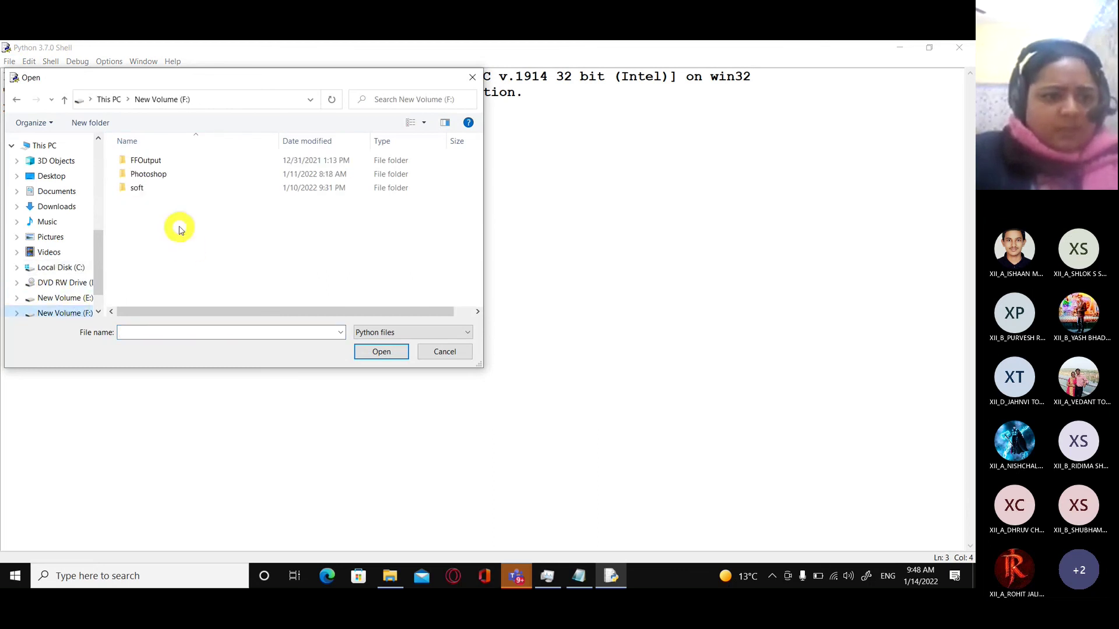
double_click(142, 188)
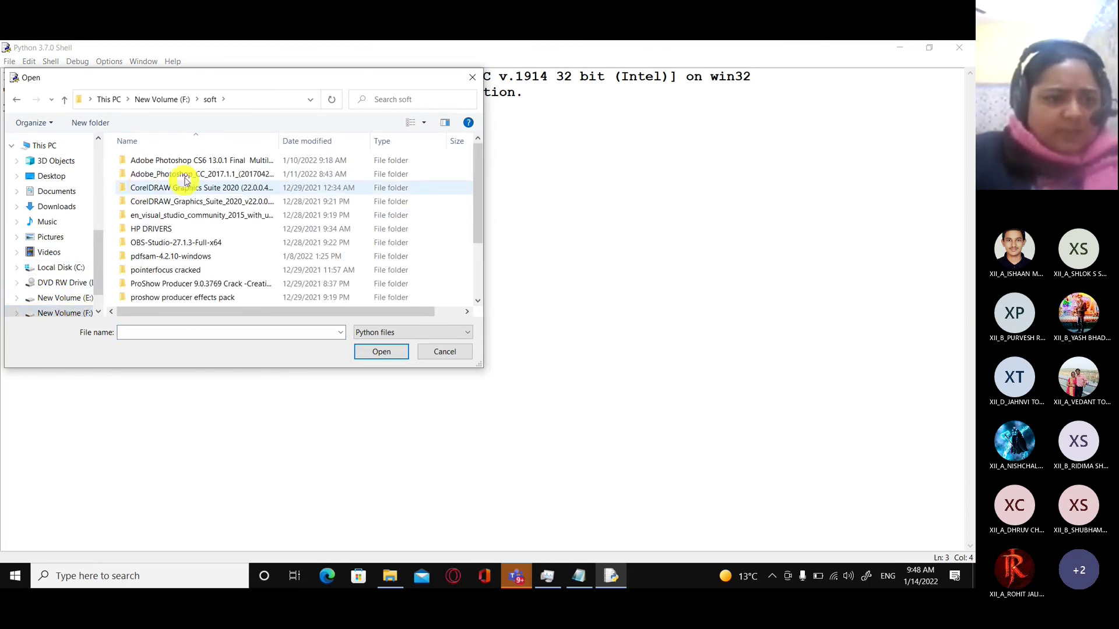
scroll(181, 257, "down", 2)
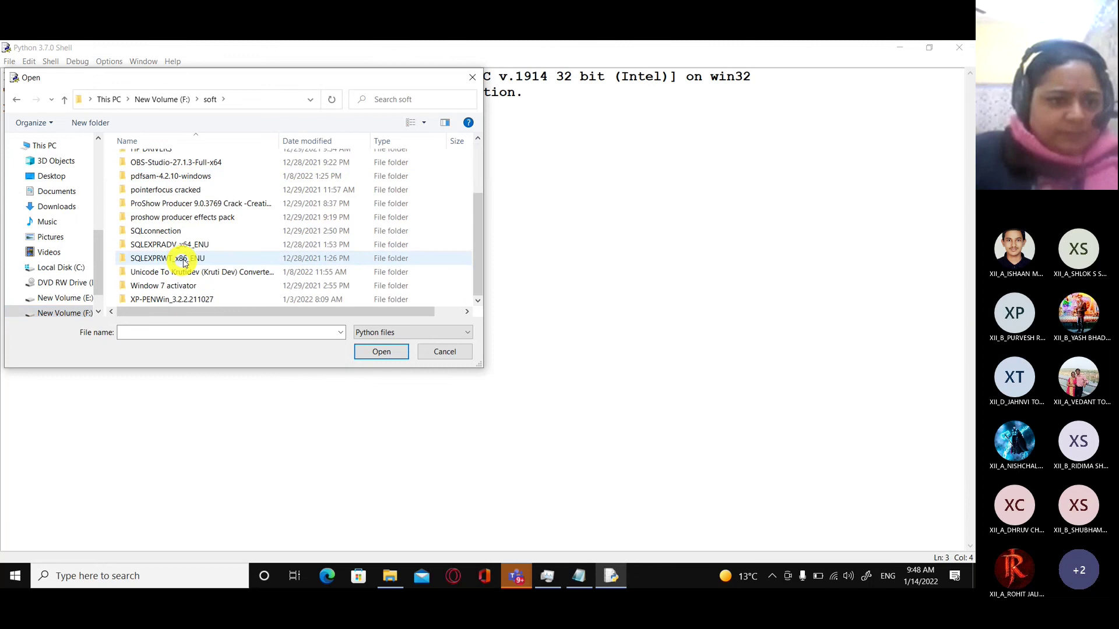
double_click(176, 232)
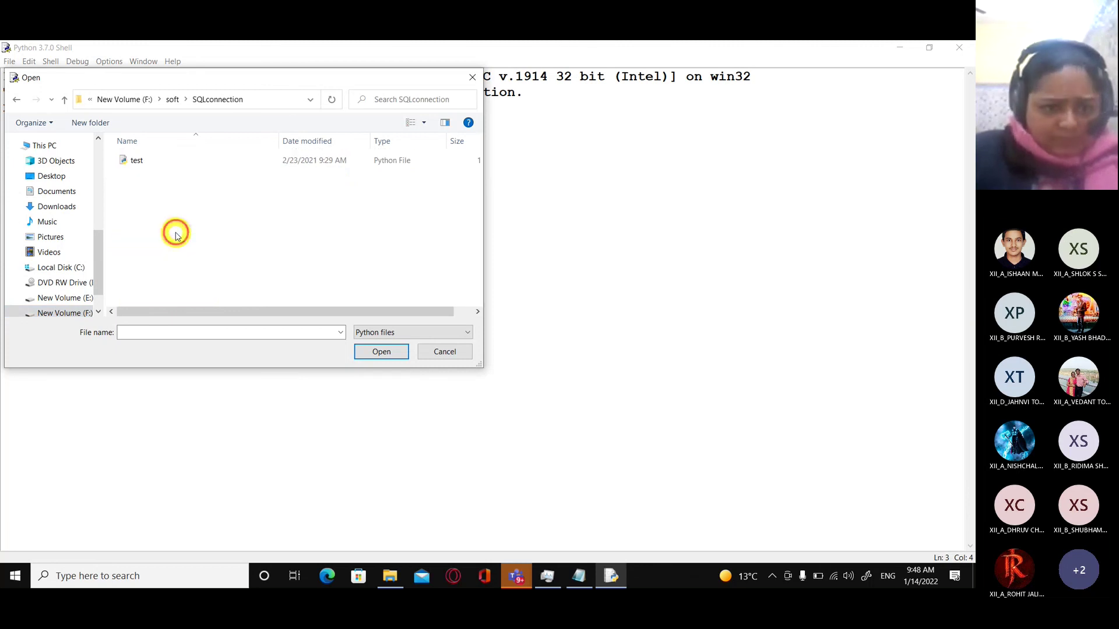
left_click(134, 161)
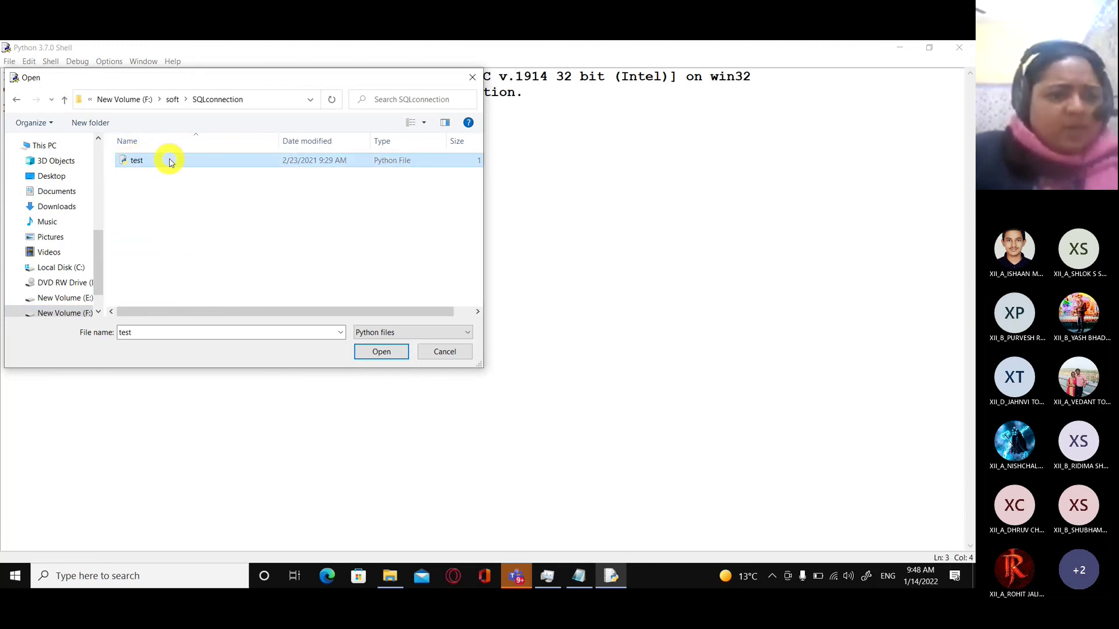
left_click(376, 352)
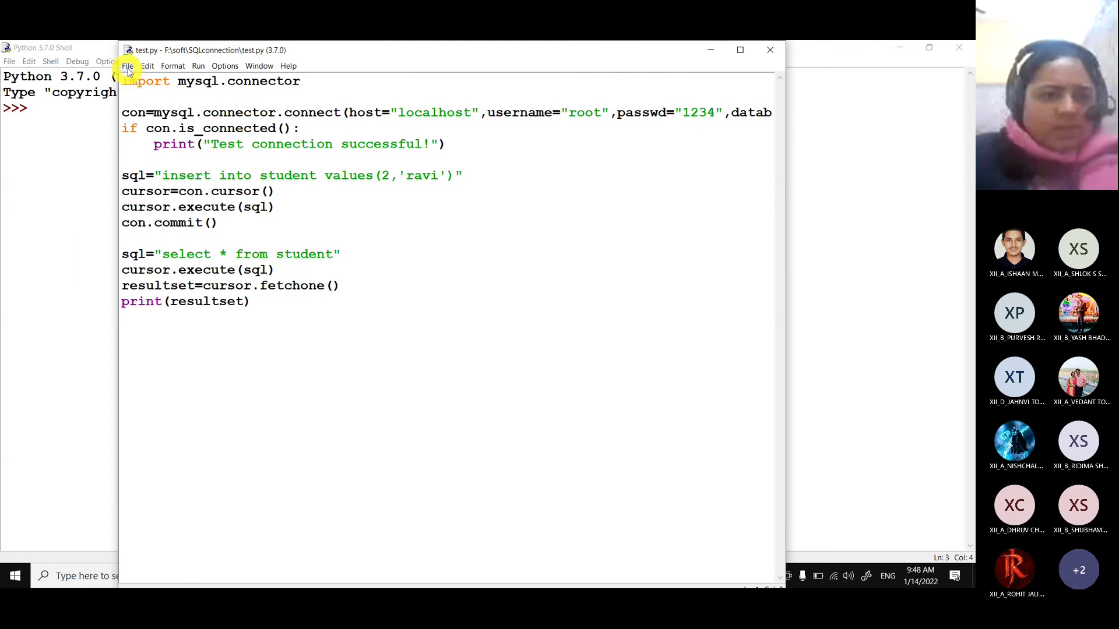
Run test.py with Run Module and highlight the printed output, including the row (2, 'ravi').
left_click(199, 66)
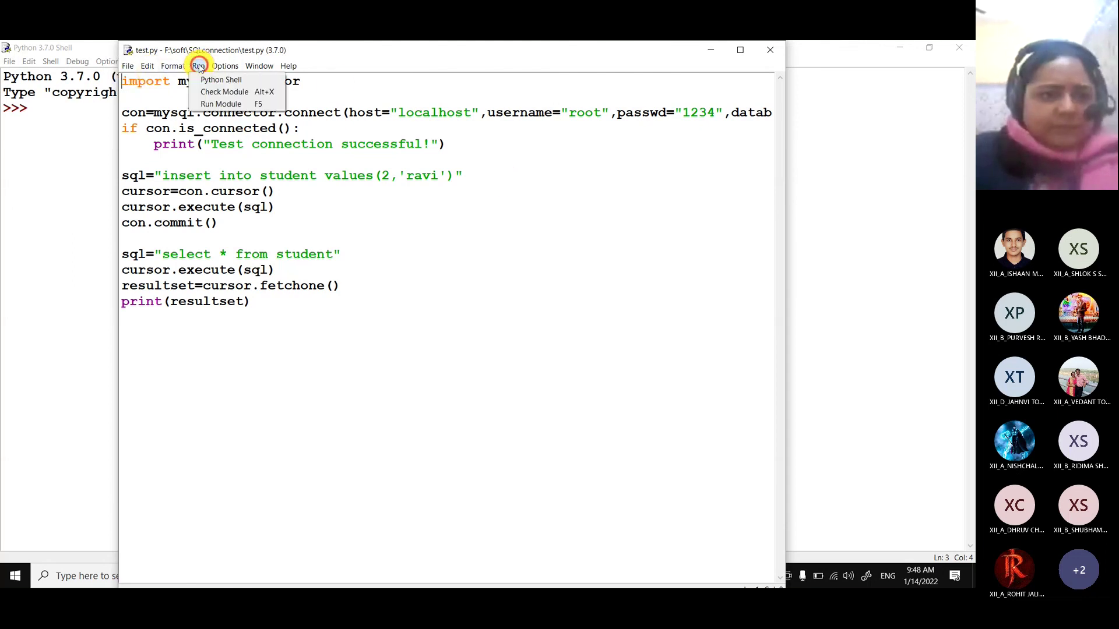
left_click(221, 104)
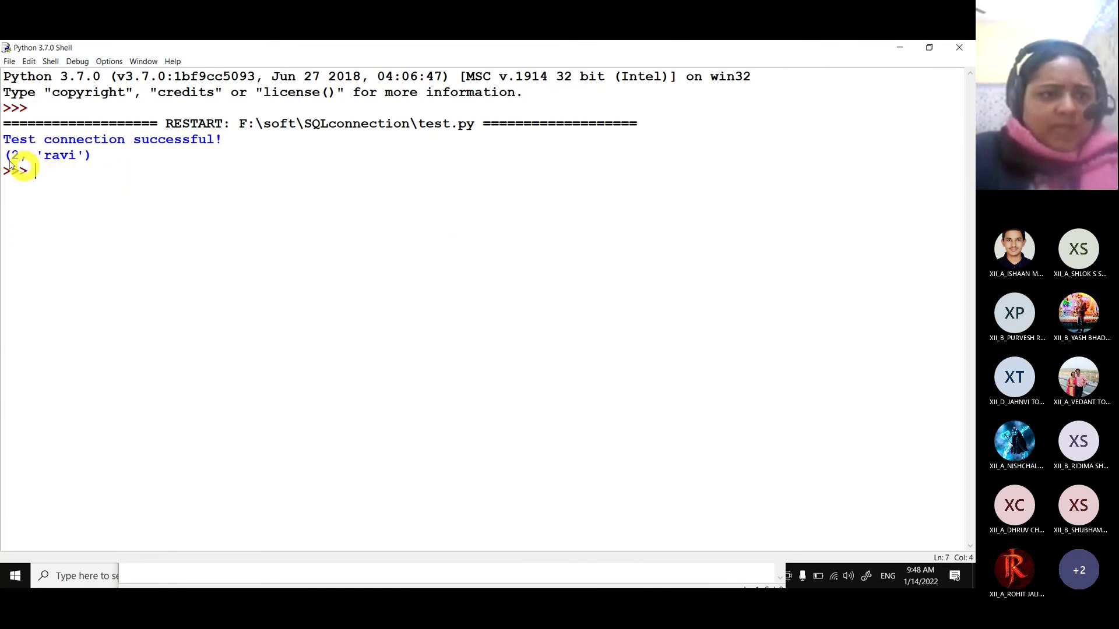
left_click_drag(3, 140, 99, 155)
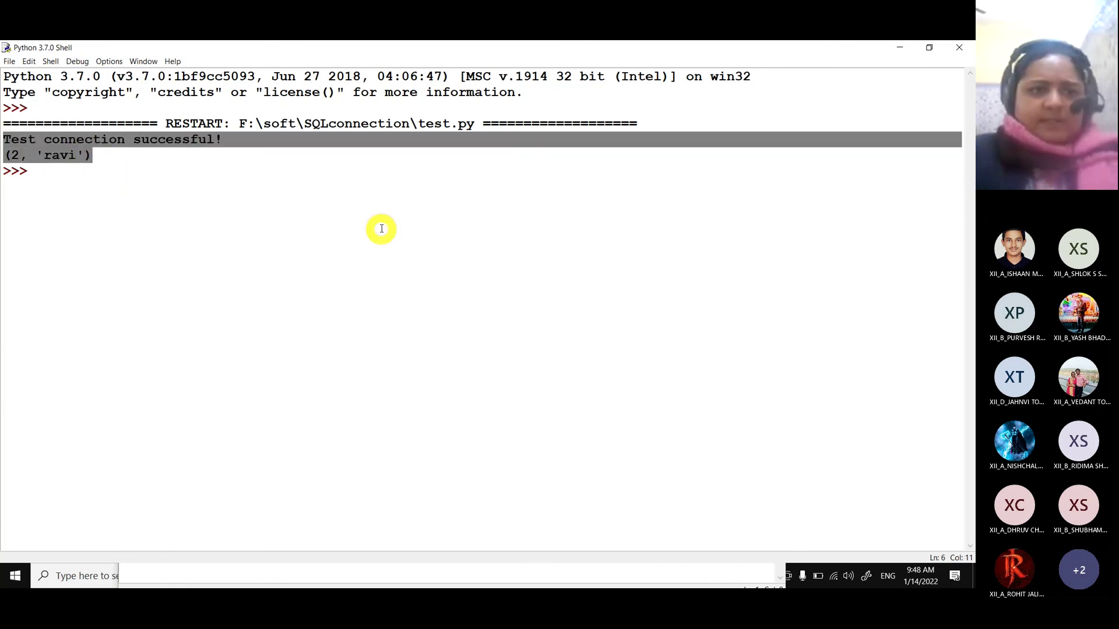
left_click_drag(94, 155, 2, 155)
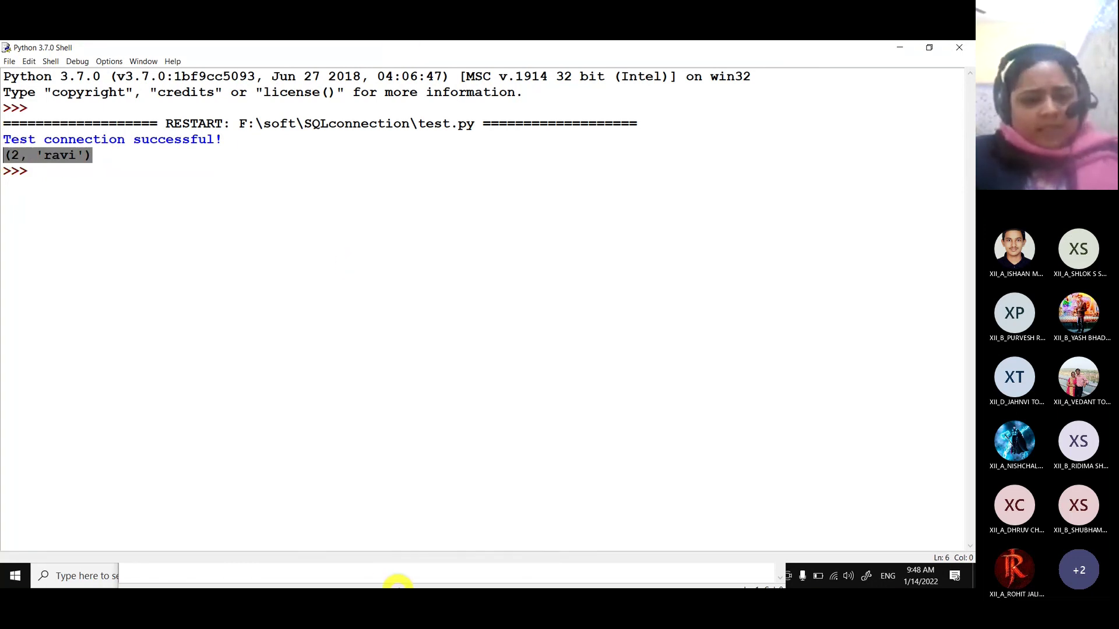
Launch MySQL 5.7 Command Line Client from Start and log in with the account password.
key("super")
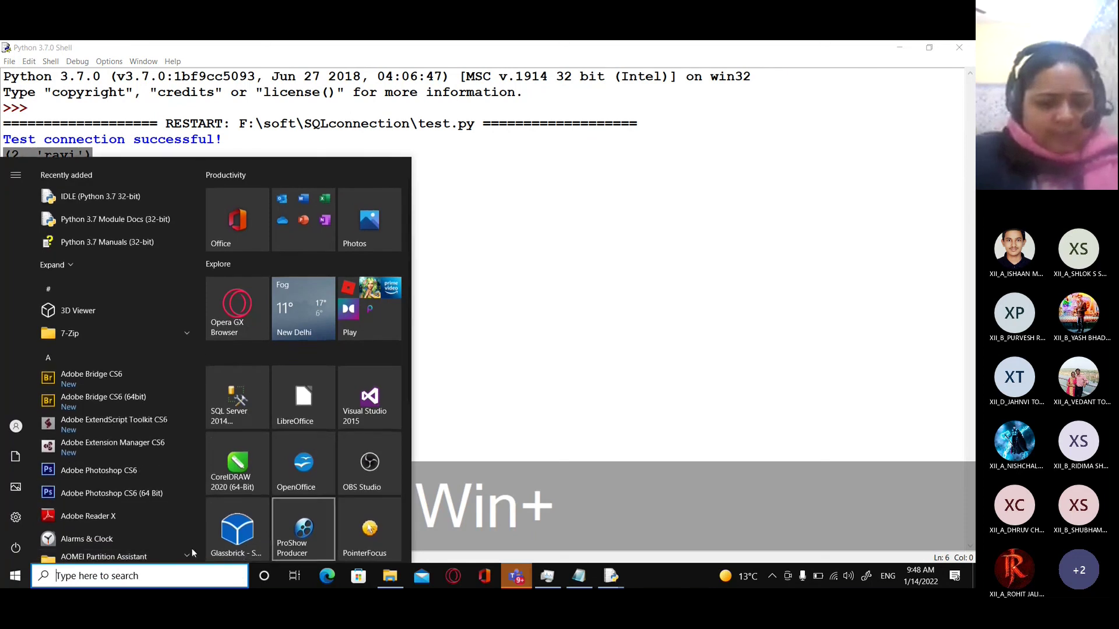
scroll(285, 510, "down", 5)
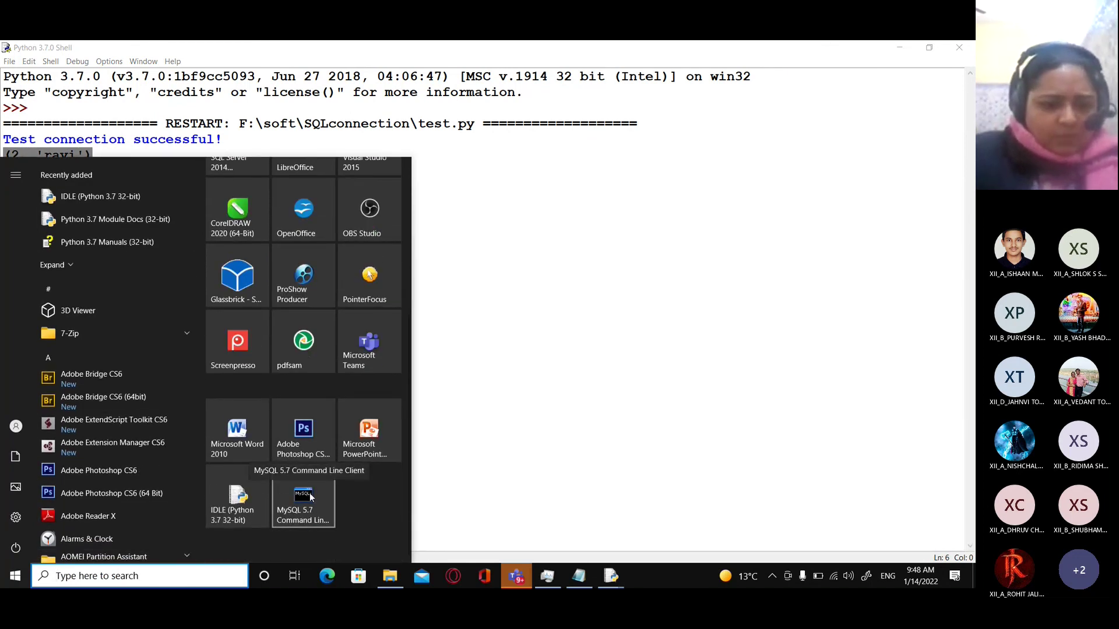
left_click(310, 493)
type("root")
key("Return")
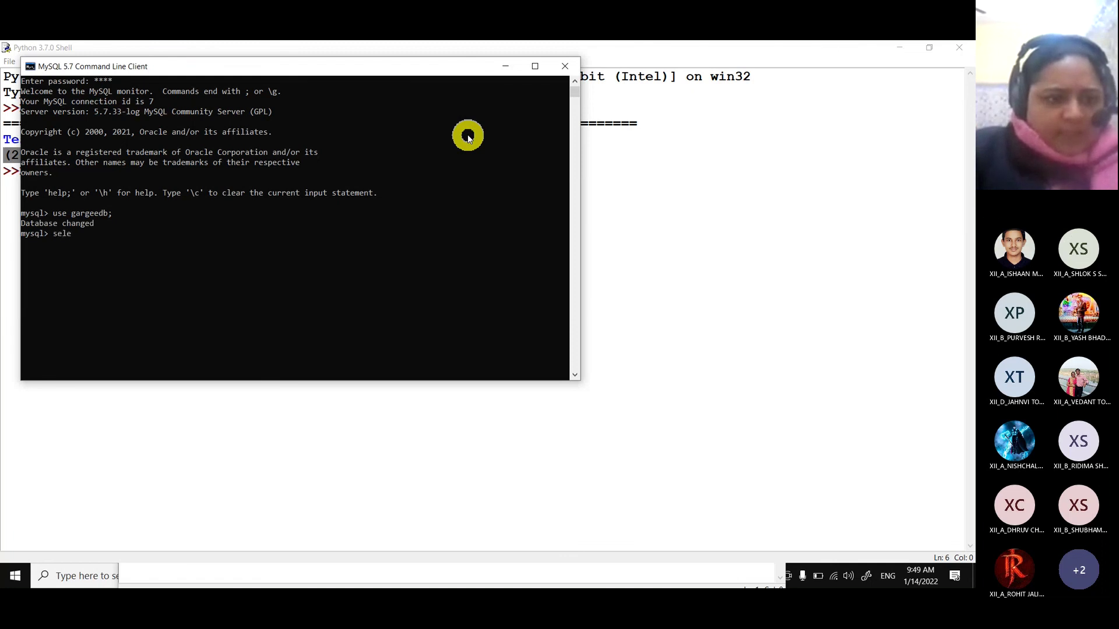
Run select * from student; and highlight the returned row 2 | ravi.
type("* from")
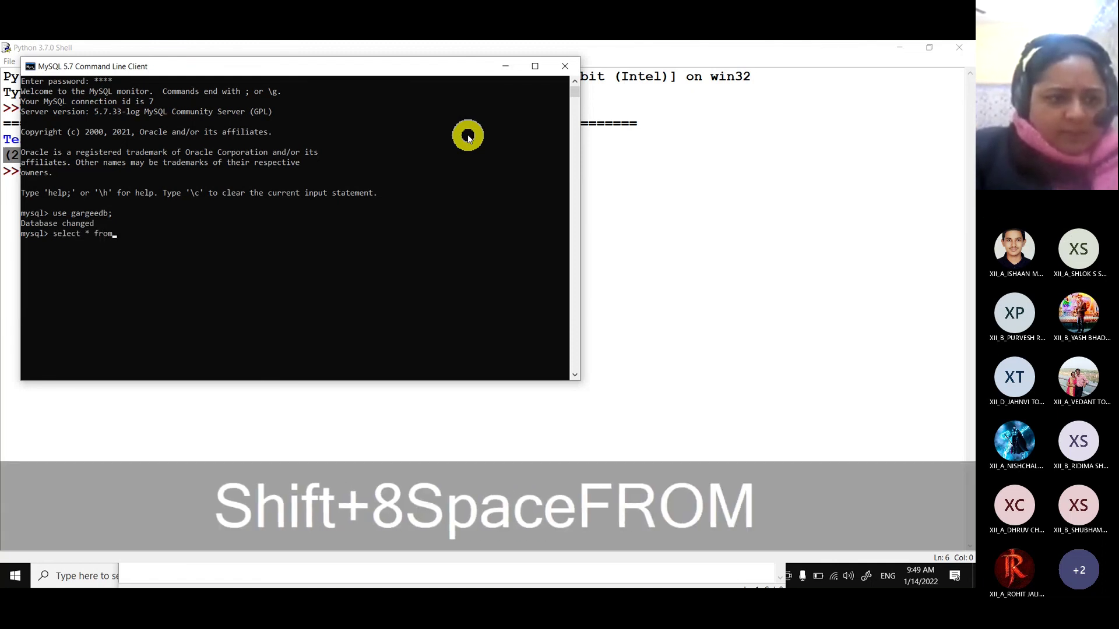
type(" studennt")
key("BackSpace")
type("nnt")
key("BackSpace")
type(";")
key("Return")
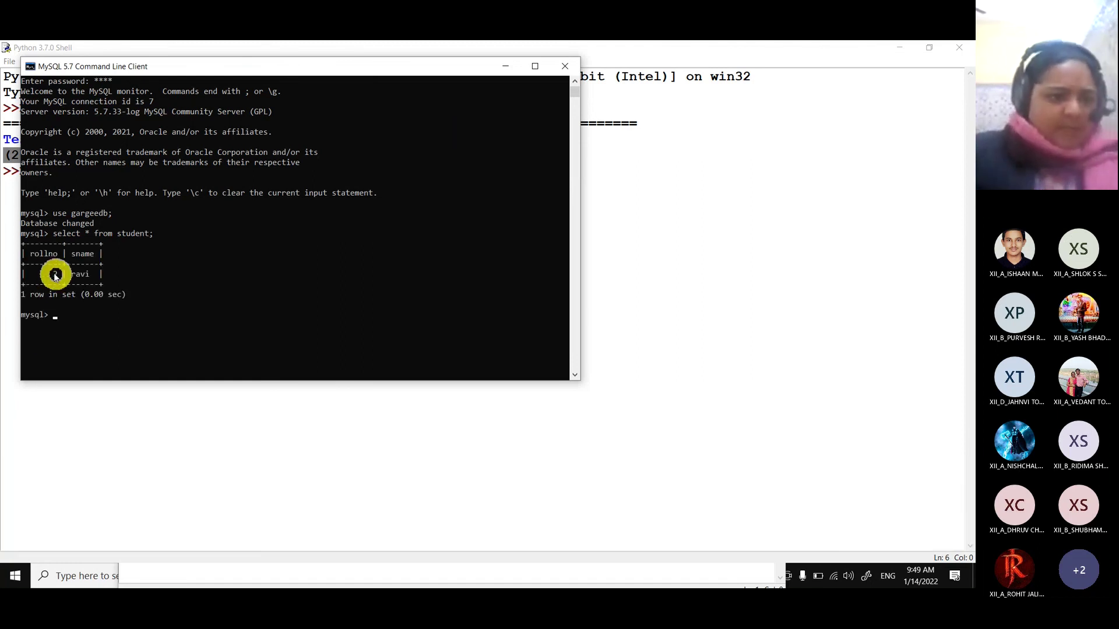
left_click_drag(54, 271, 109, 283)
left_click(137, 274)
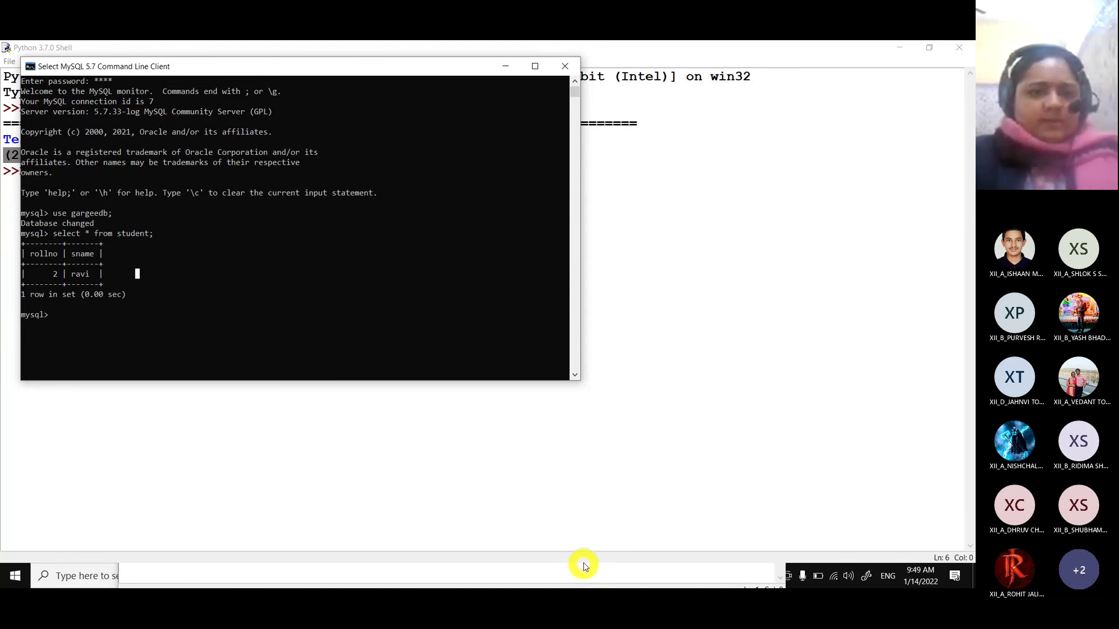
Close the Python 3.7.0 Shell and the test.py editor.
left_click(598, 226)
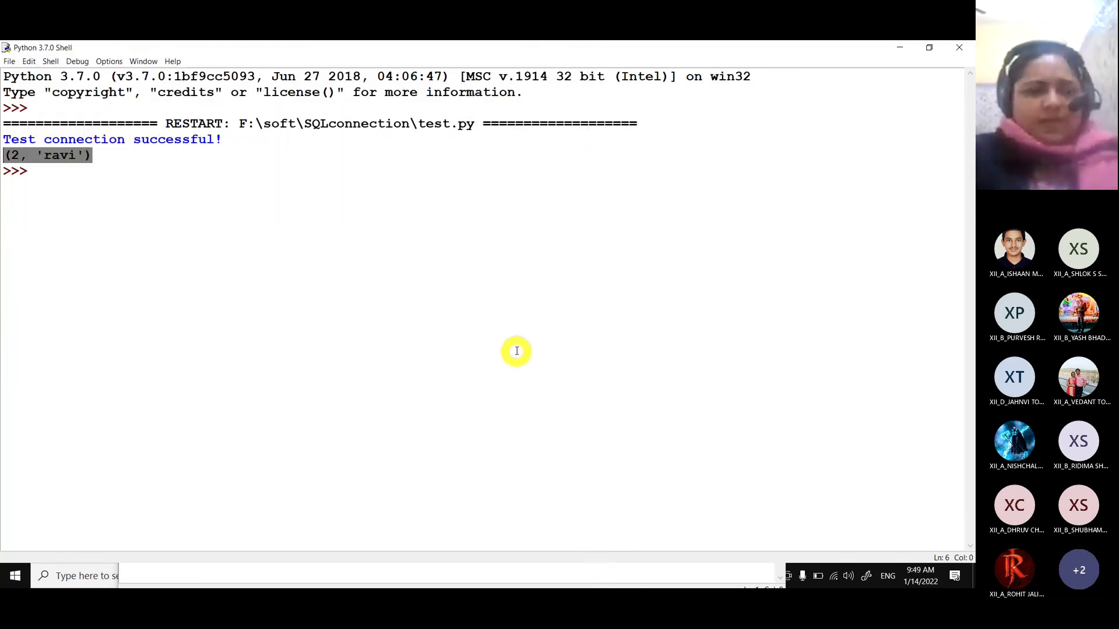
left_click(959, 51)
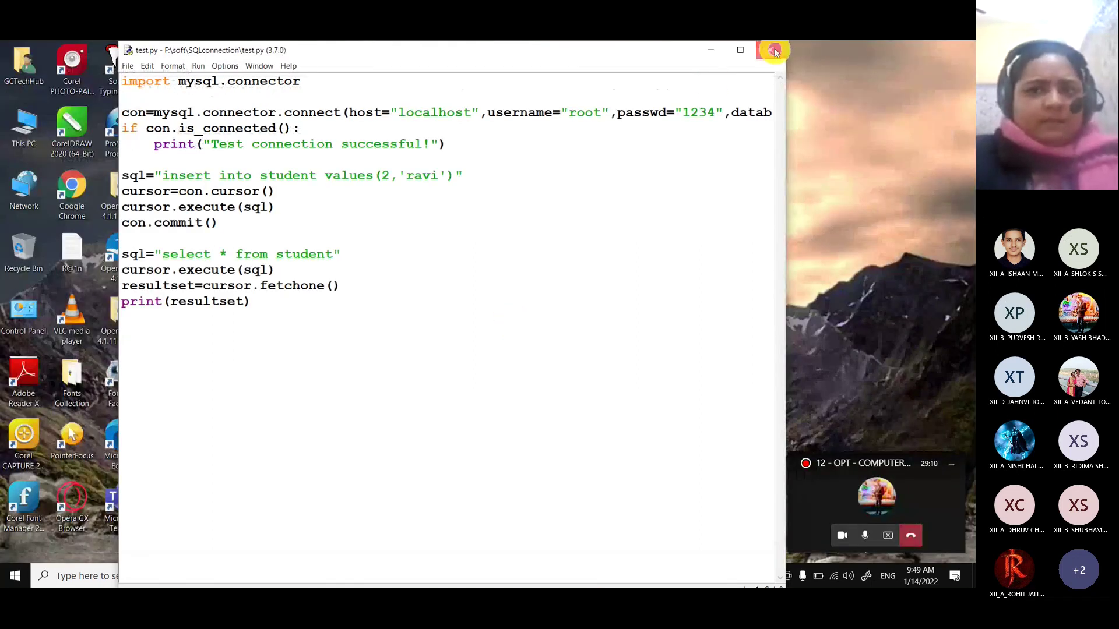
left_click(771, 48)
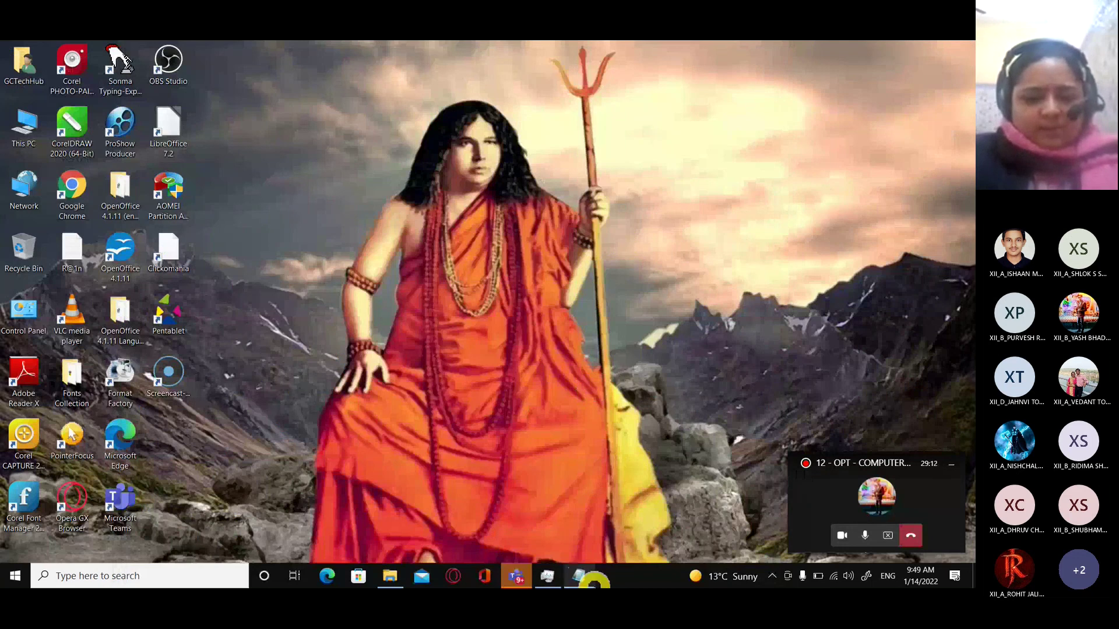